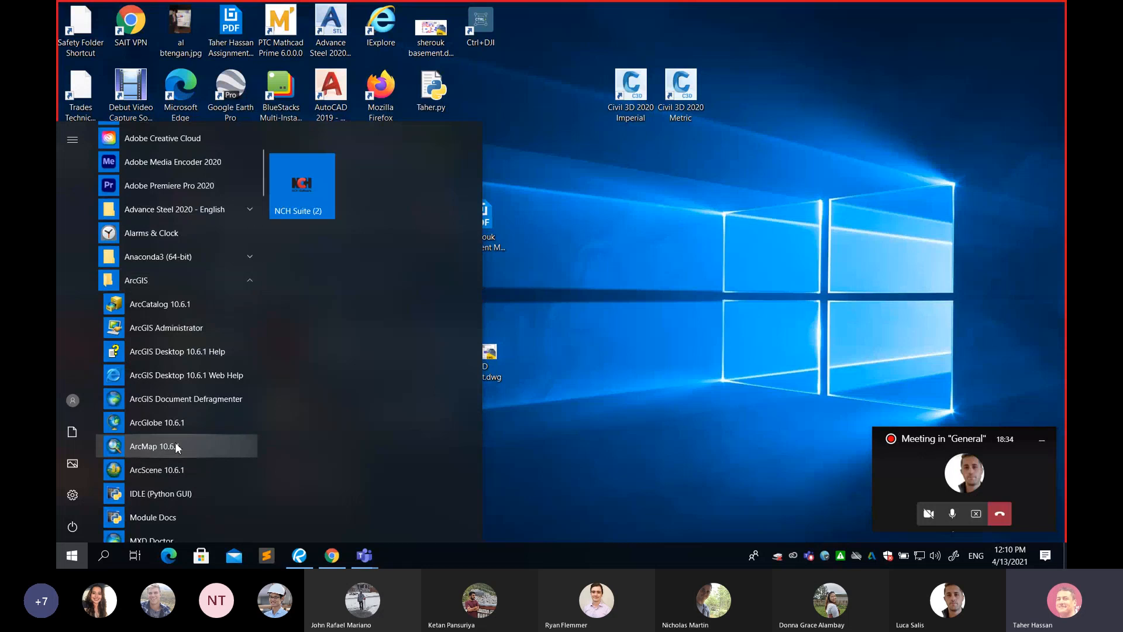
Launch ArcMap 10.6.1 and dismiss the Getting Started dialog to work in a blank map
scroll(177, 434, "down", 1)
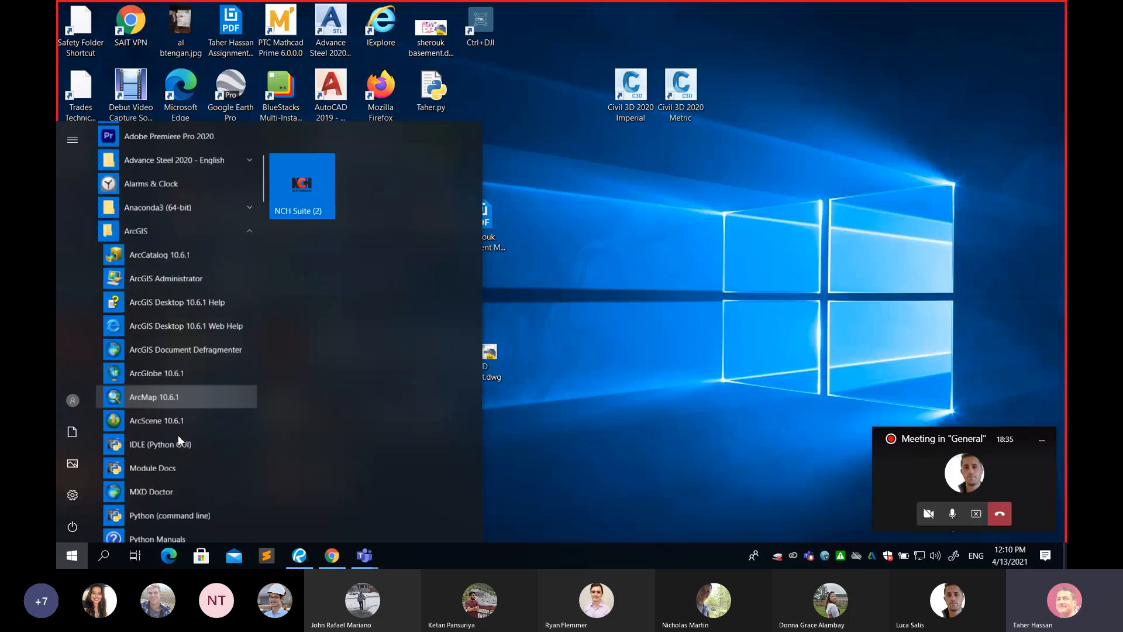
left_click(192, 383)
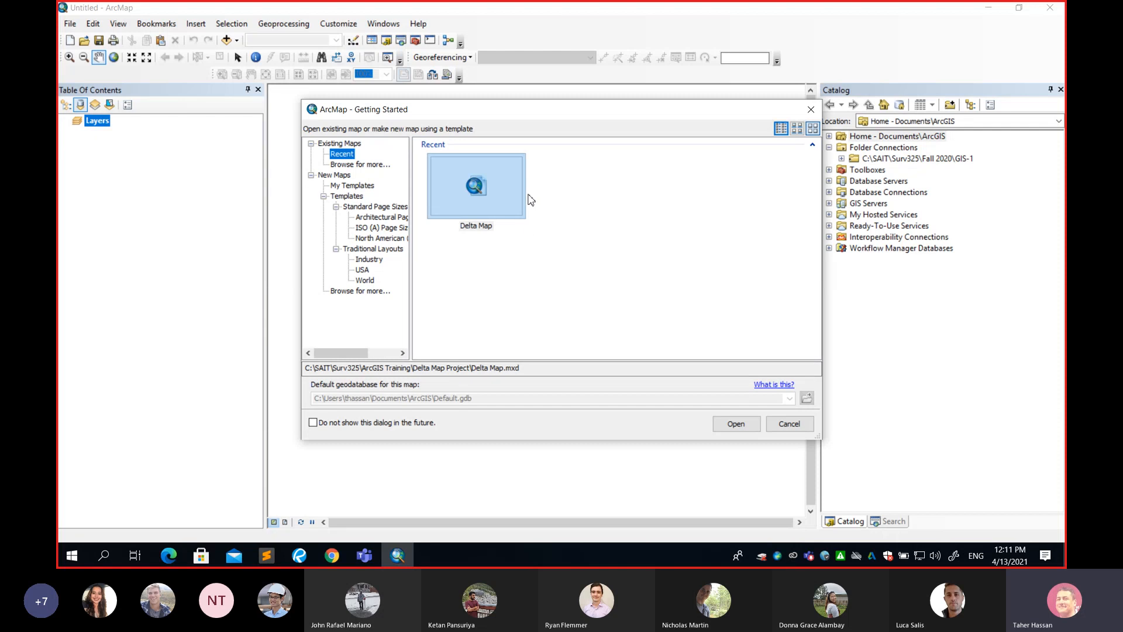
left_click(788, 432)
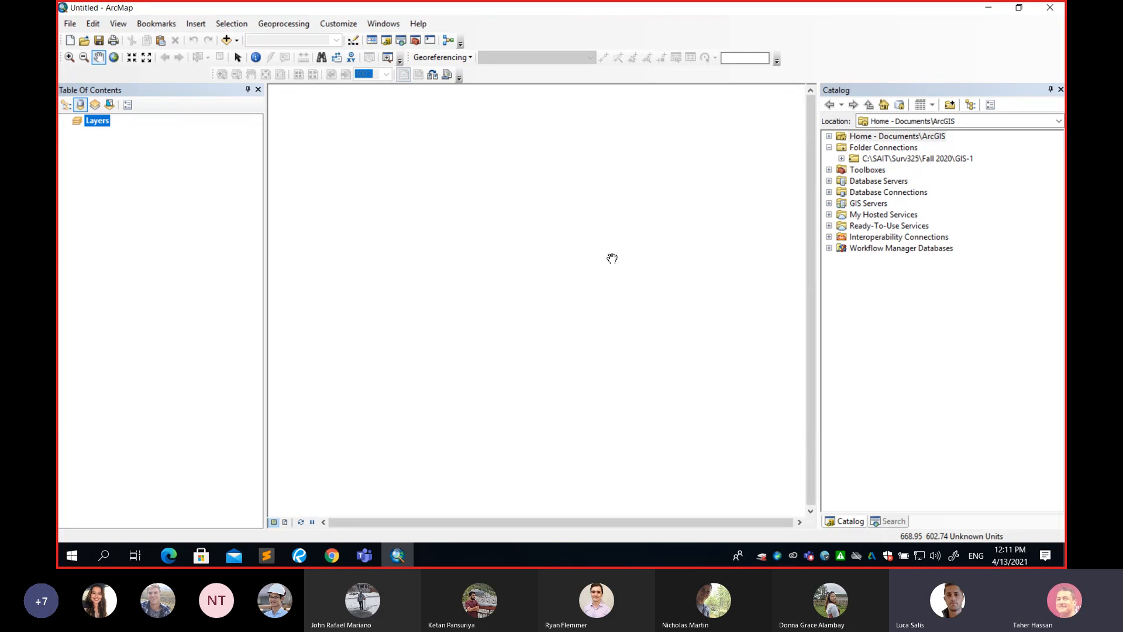
Start connecting a new folder under Folder Connections in the Catalog
left_click(882, 150)
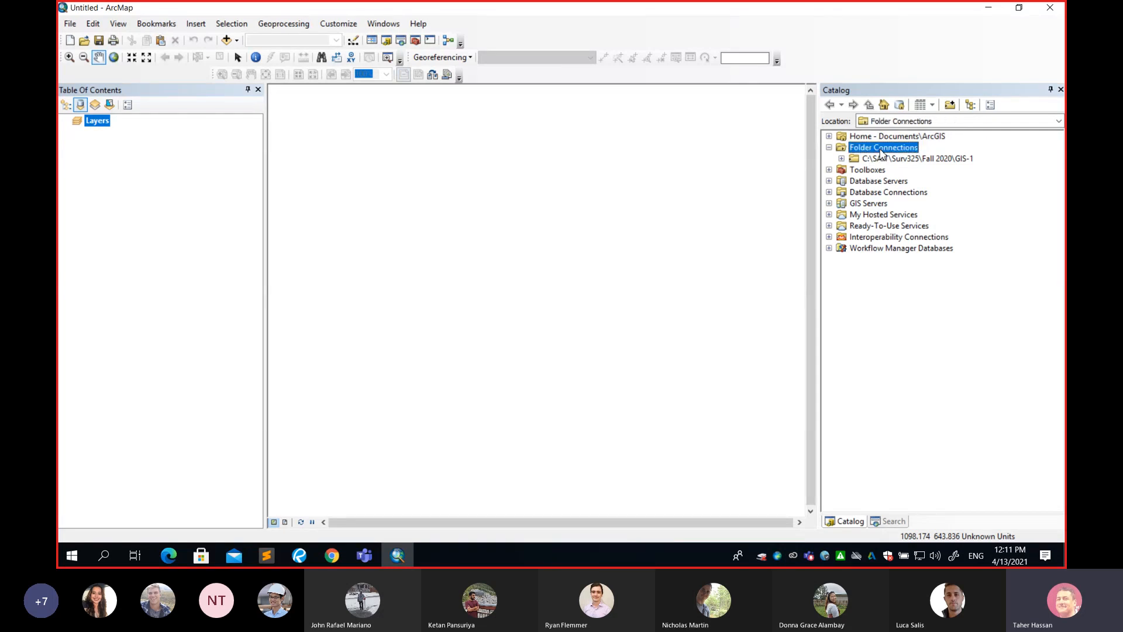
right_click(882, 153)
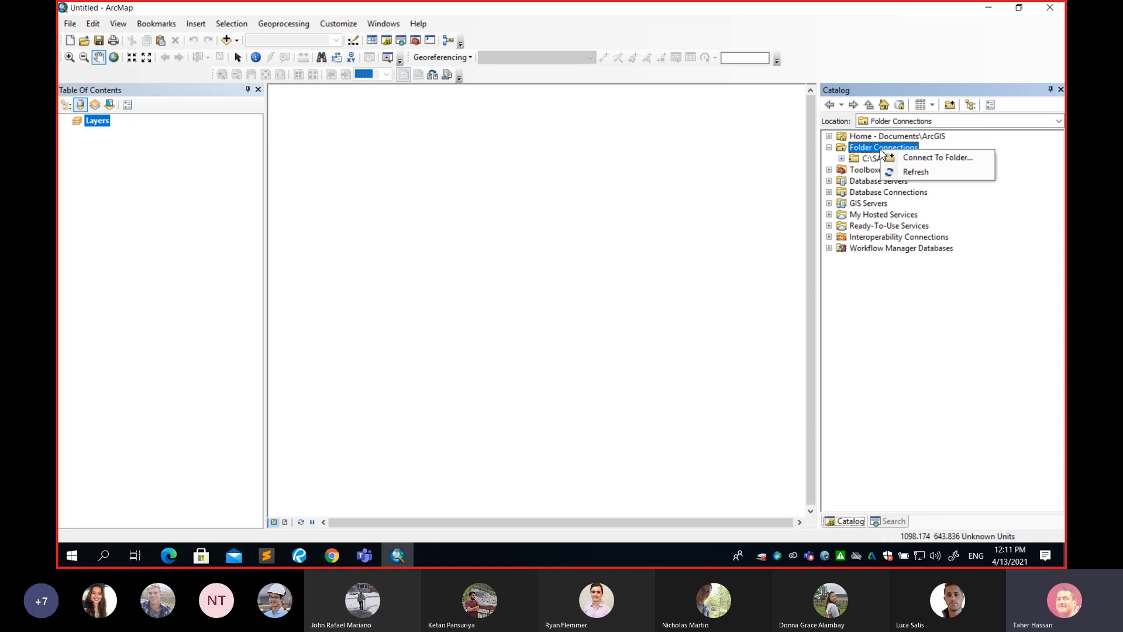
left_click(857, 148)
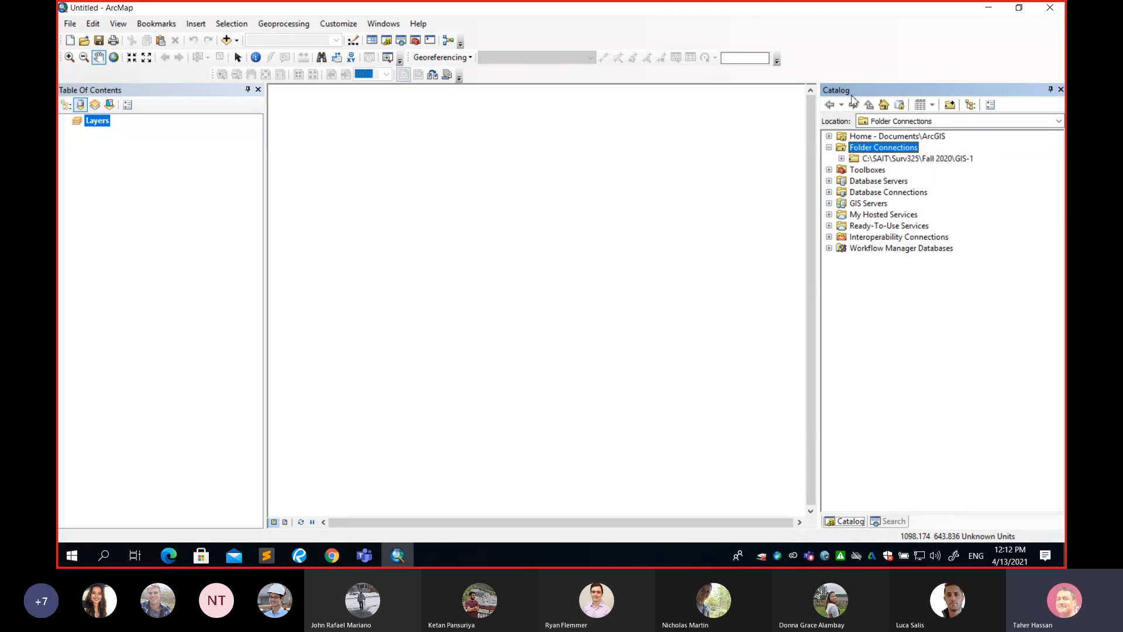
right_click(877, 151)
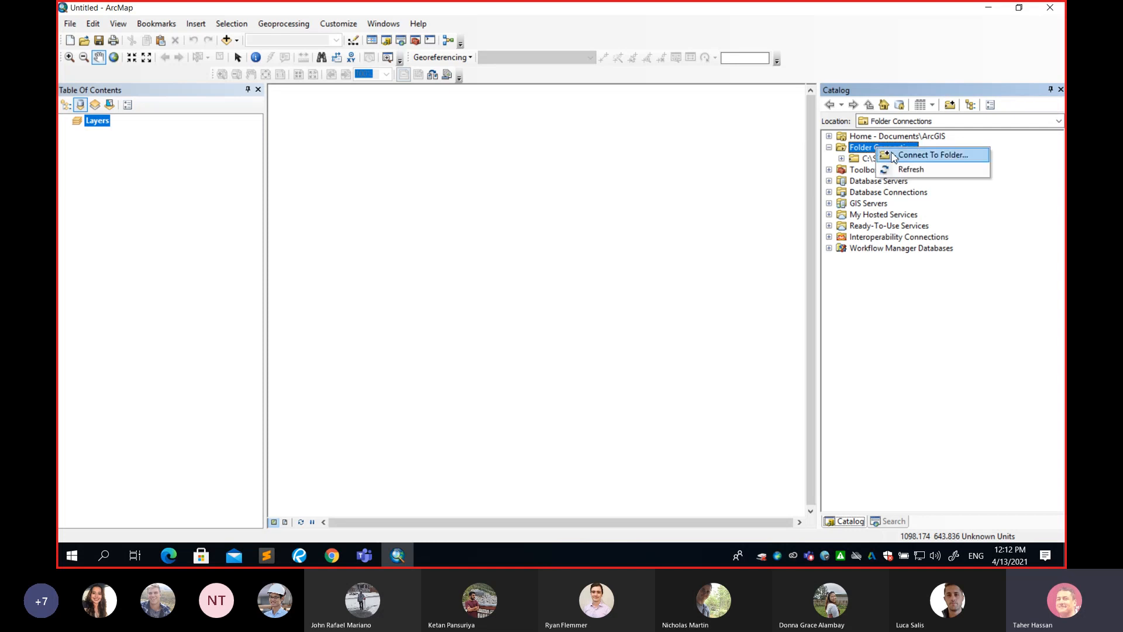
left_click(900, 156)
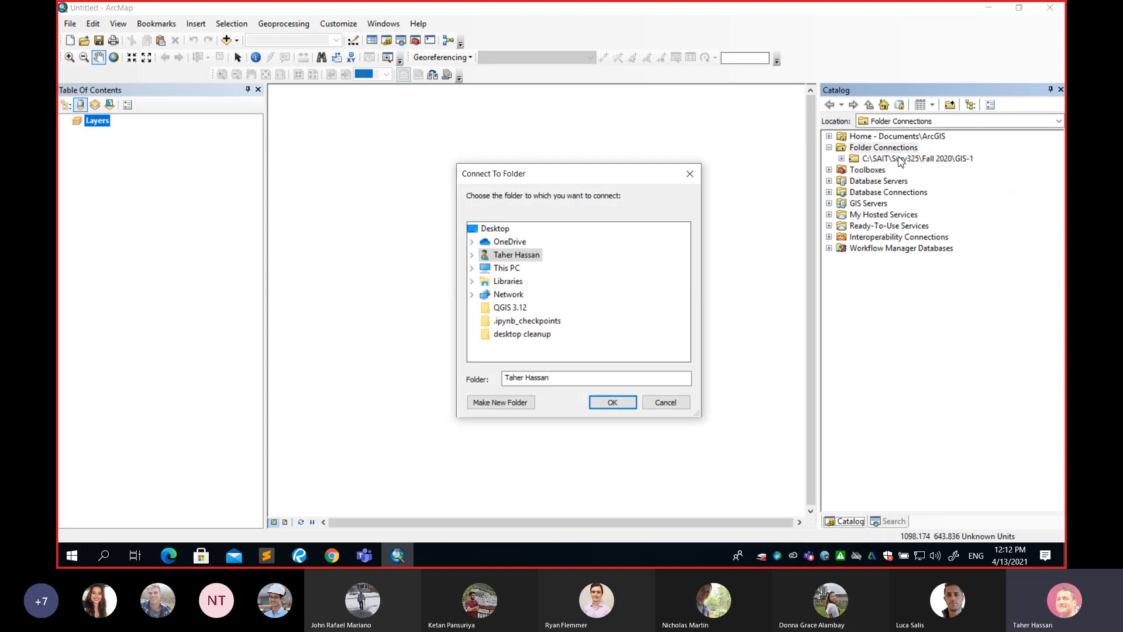
double_click(522, 255)
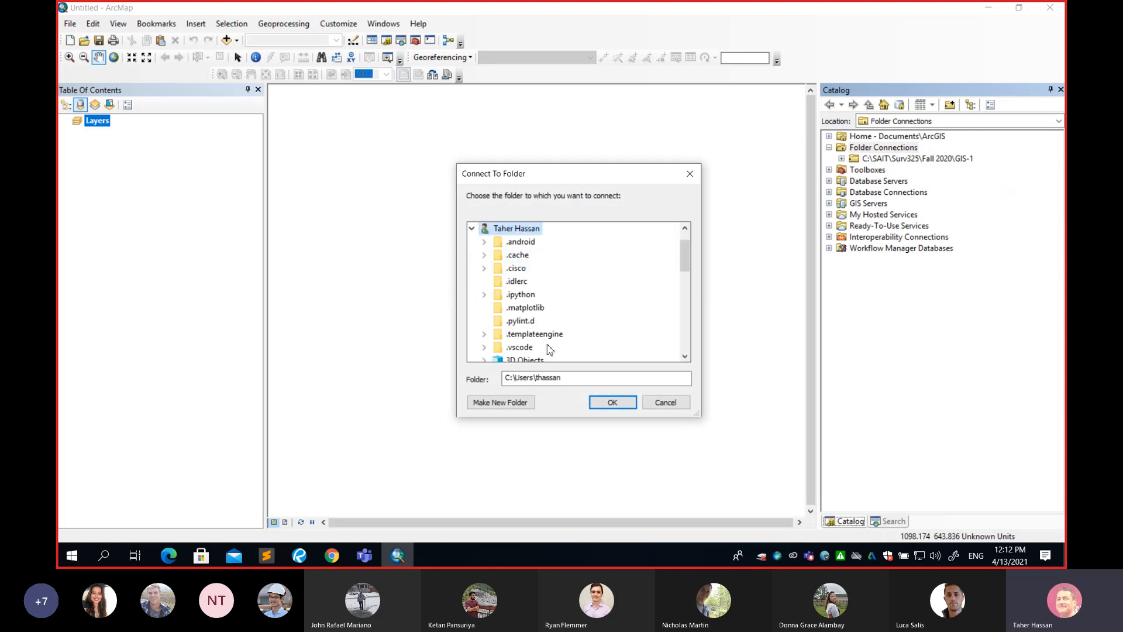
scroll(534, 243, "down", 2)
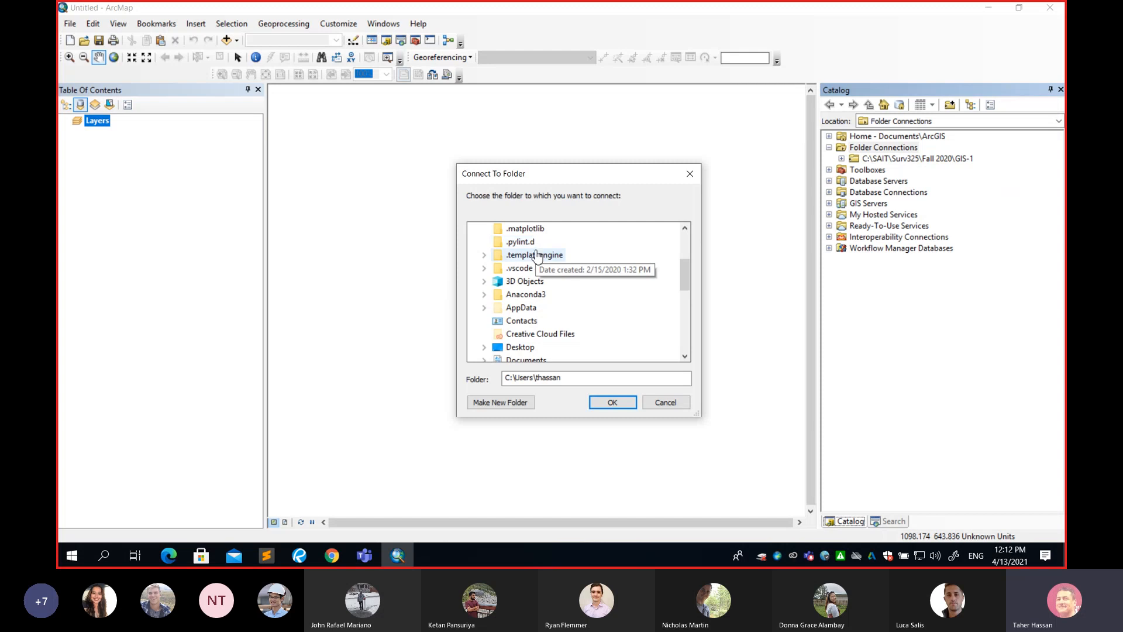
scroll(537, 255, "down", 7)
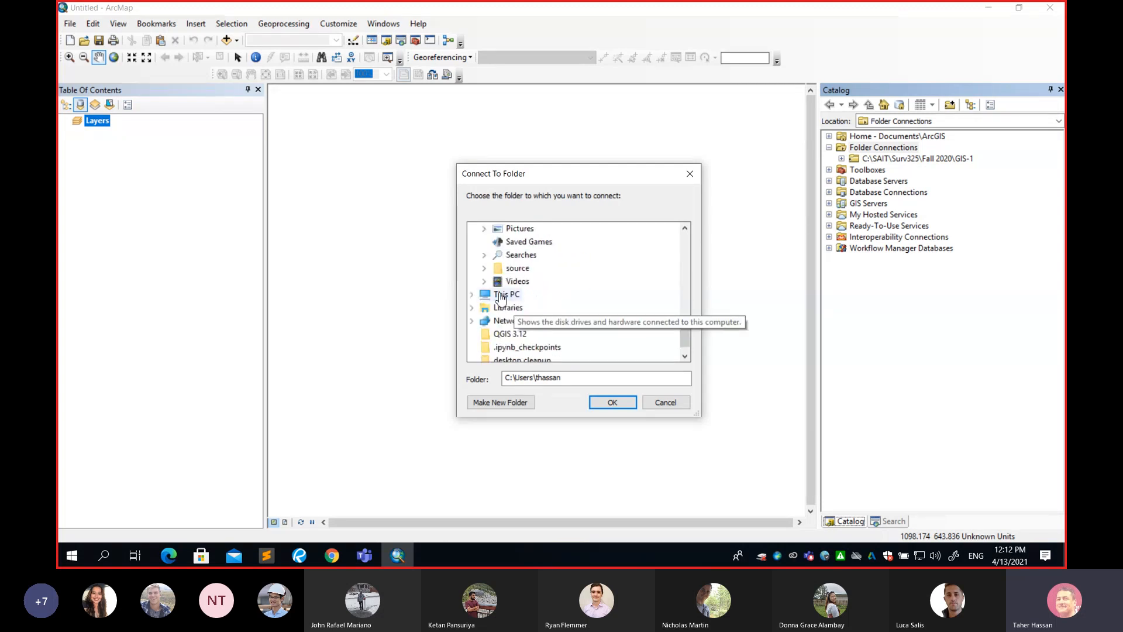
Connect to the folder C:\SAIT\Surv325\Fall 2020\GIS-2, found through This PC and the Windows (C:) drive
double_click(501, 296)
scroll(571, 292, "down", 2)
left_click(530, 256)
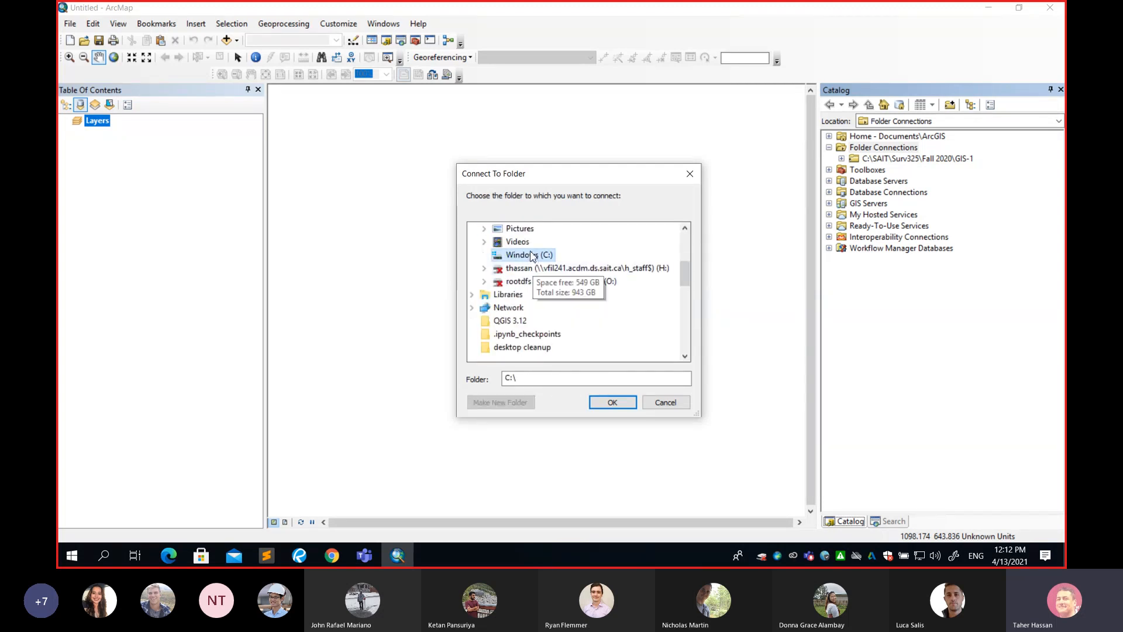
double_click(532, 255)
scroll(609, 263, "down", 7)
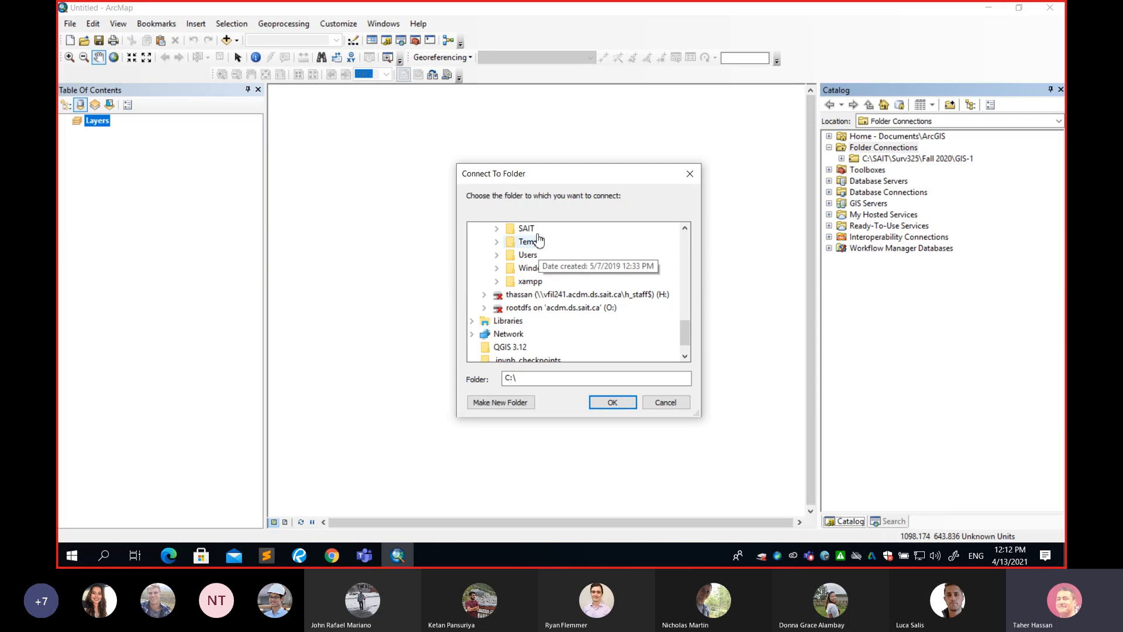
double_click(525, 228)
scroll(615, 283, "down", 3)
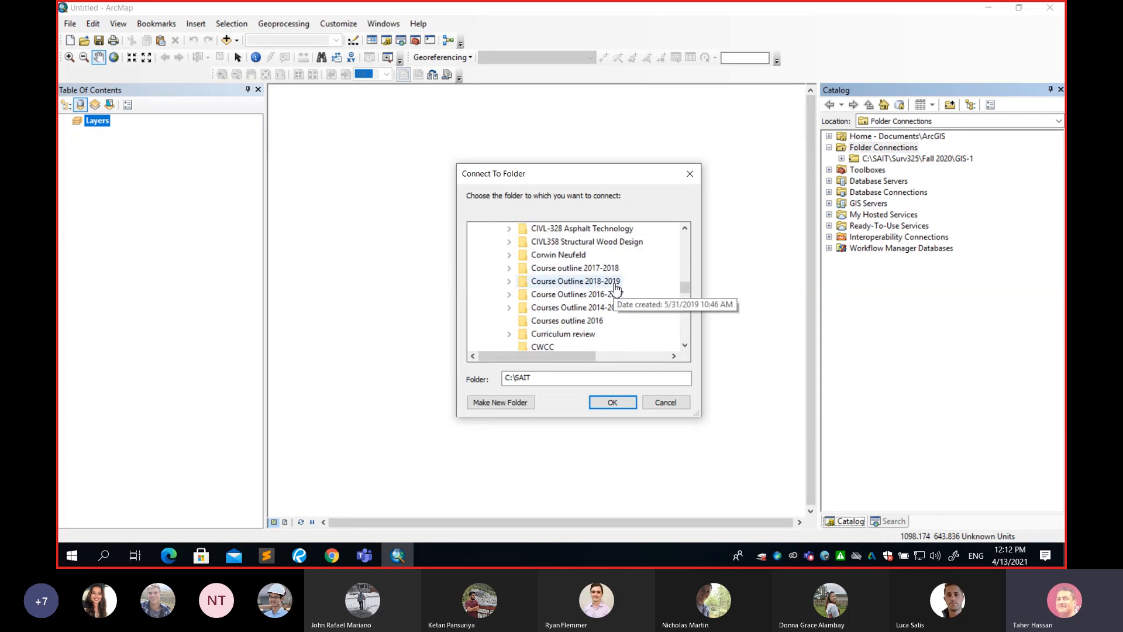
scroll(616, 288, "down", 10)
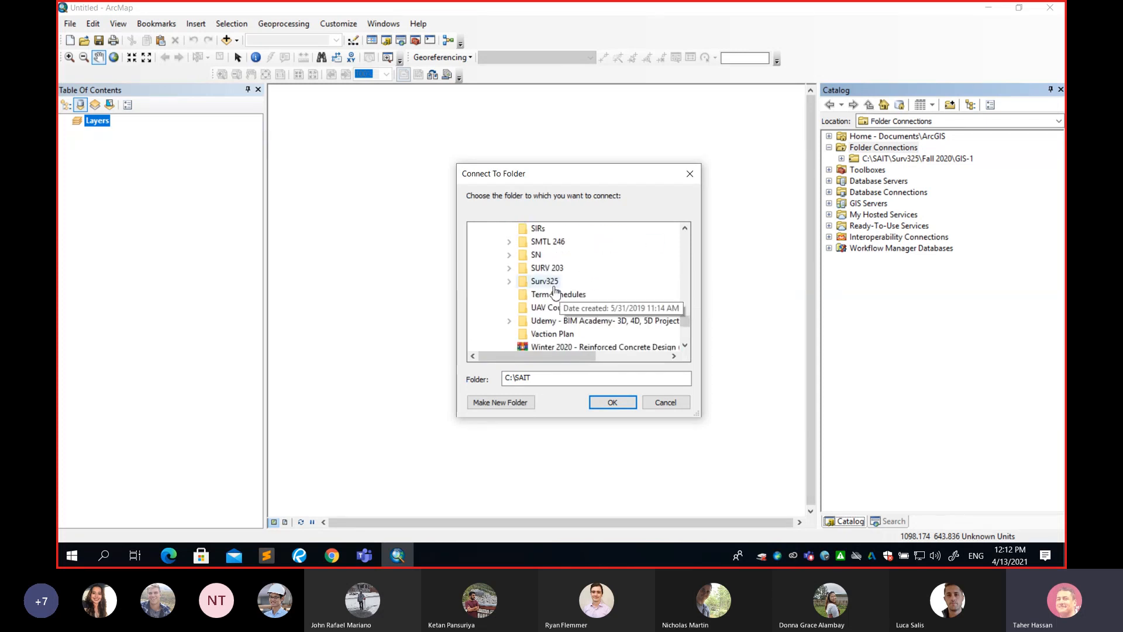
double_click(544, 282)
scroll(614, 288, "down", 5)
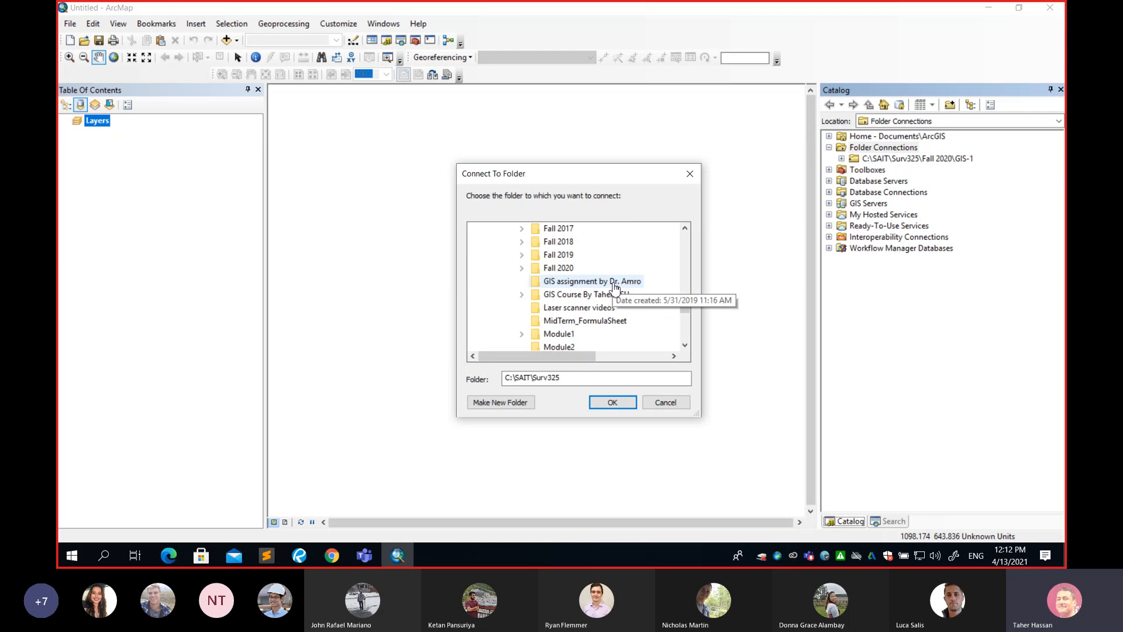
double_click(559, 267)
scroll(622, 296, "down", 1)
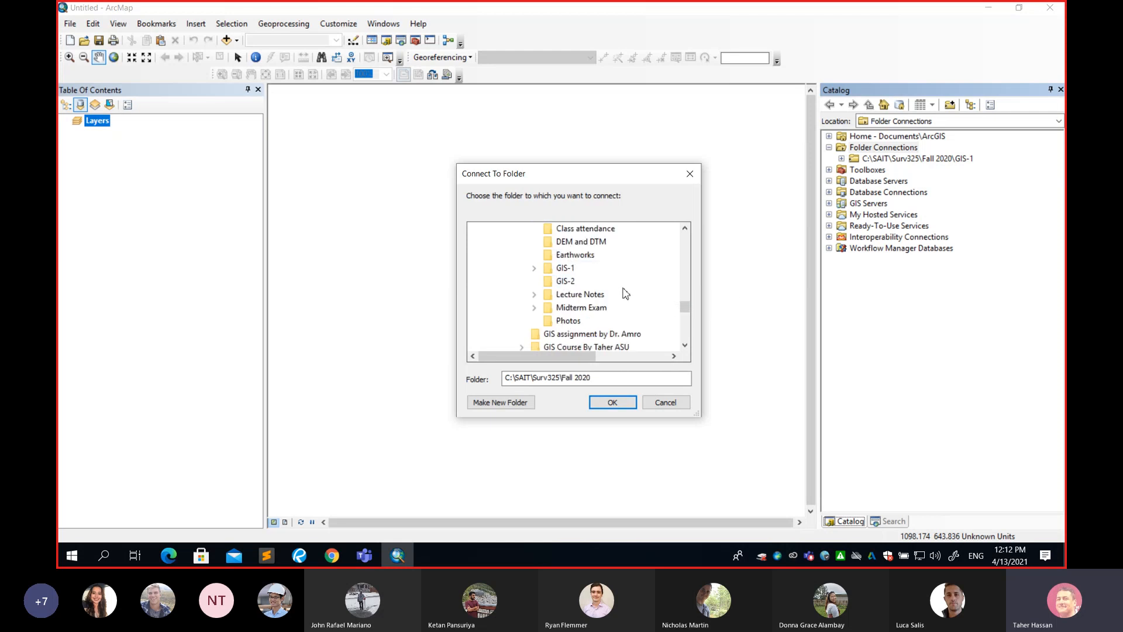
left_click(567, 283)
left_click(610, 403)
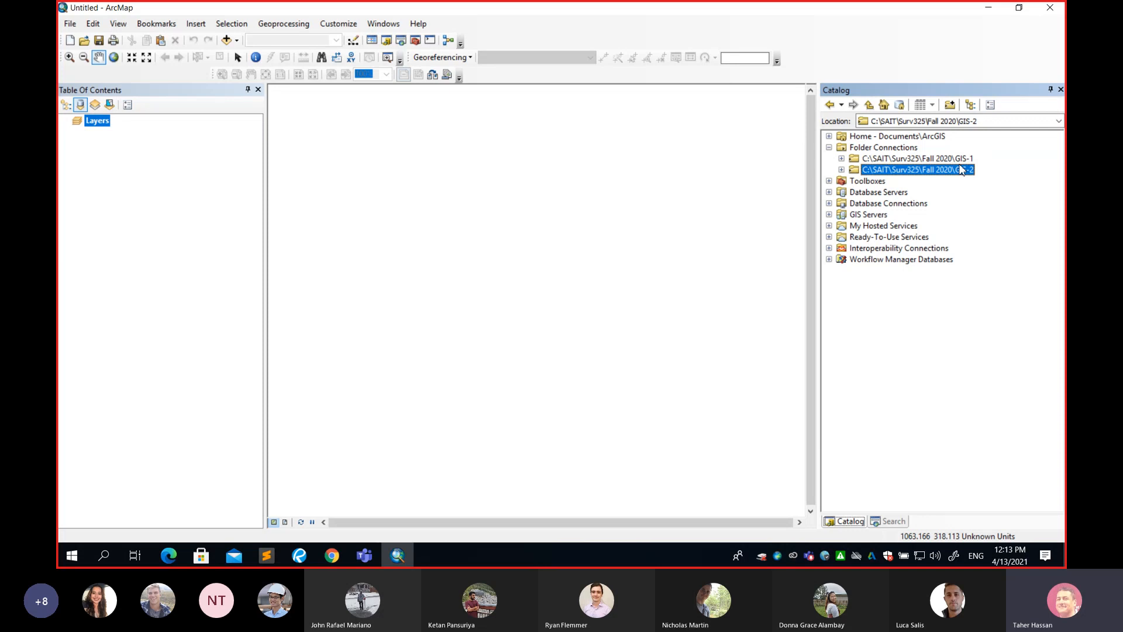
Expand the GIS-2 folder connection in the Catalog and add its BE.txt table to the map
left_click(961, 159)
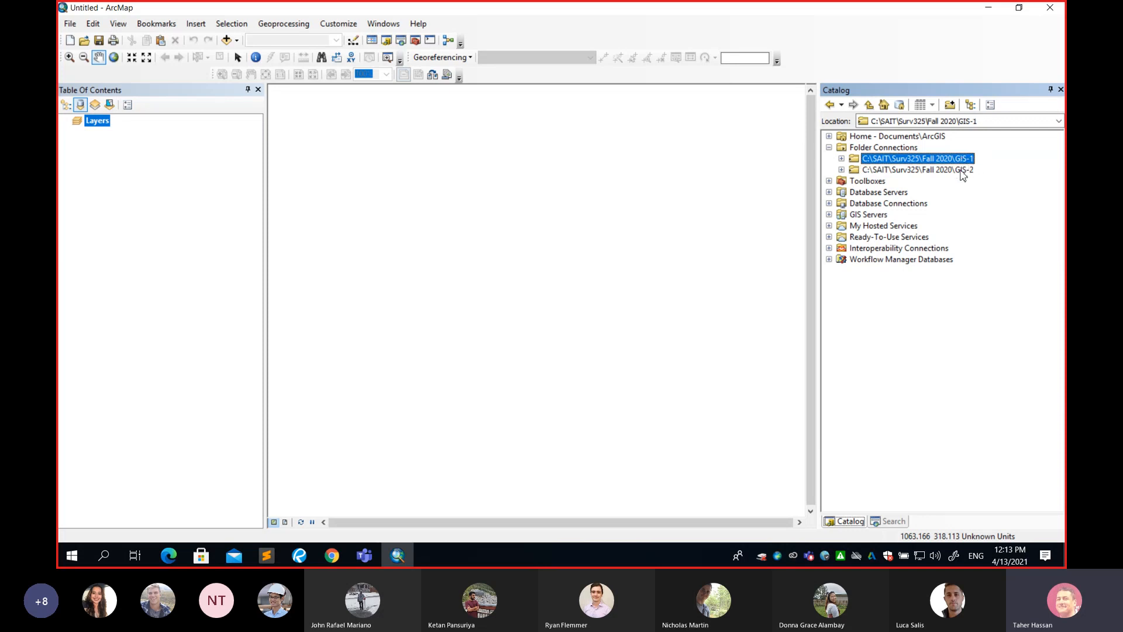
left_click(961, 170)
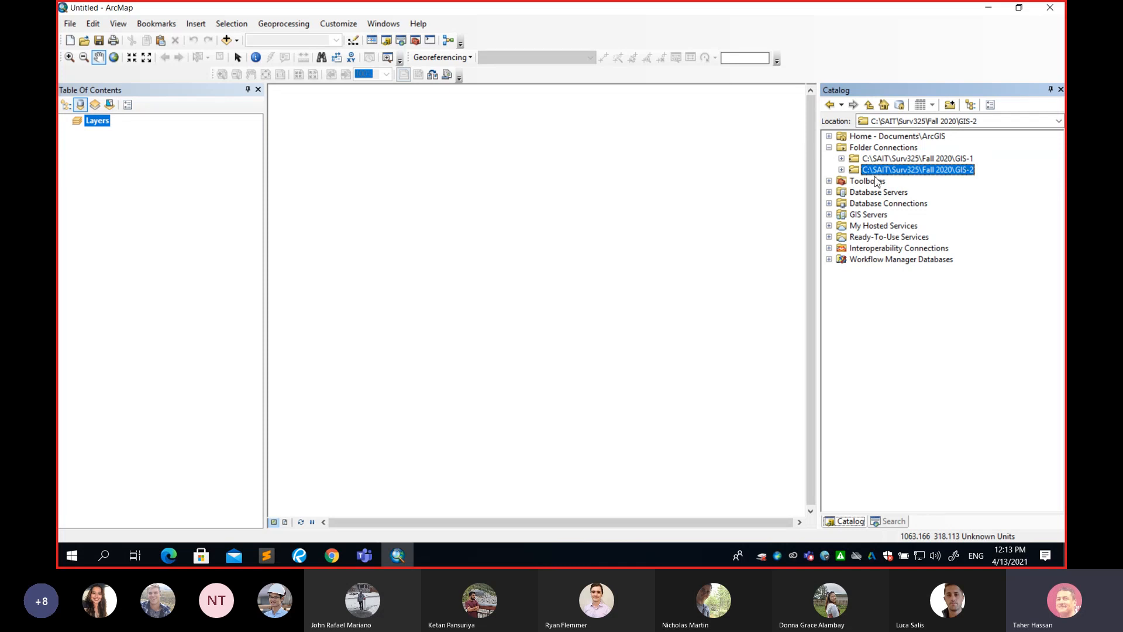
left_click(842, 170)
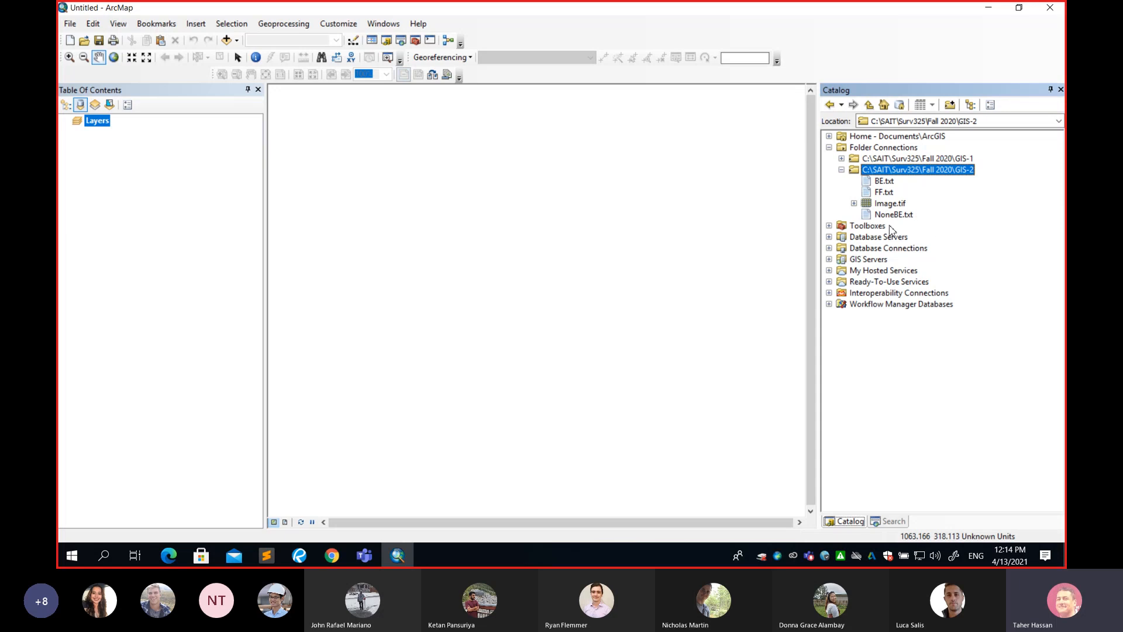
left_click(884, 183)
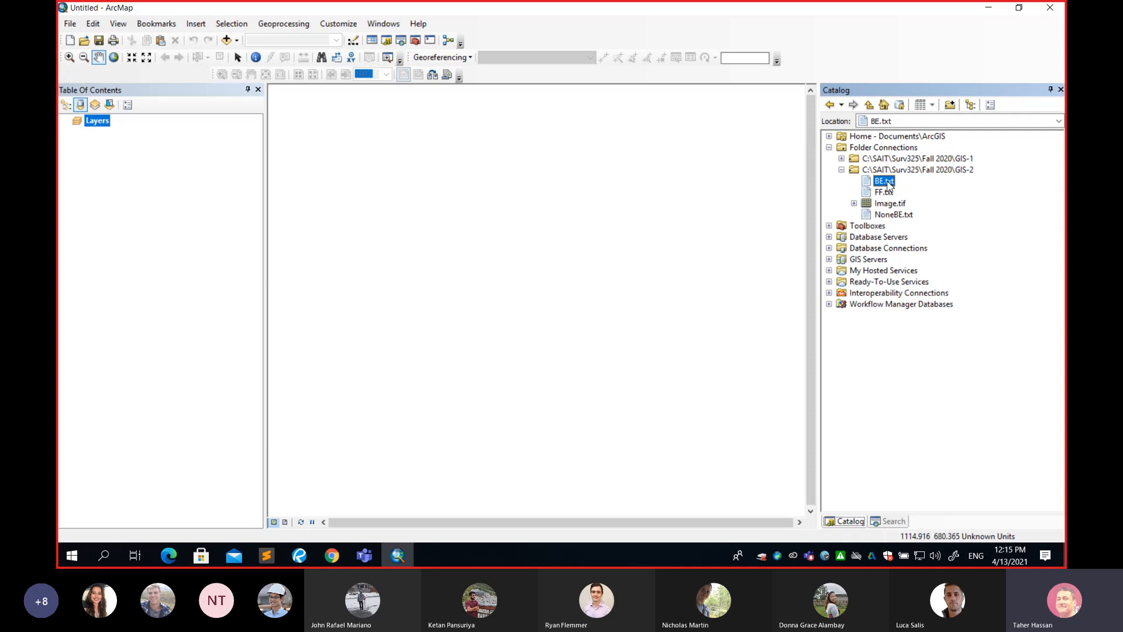
left_click_drag(888, 184, 625, 217)
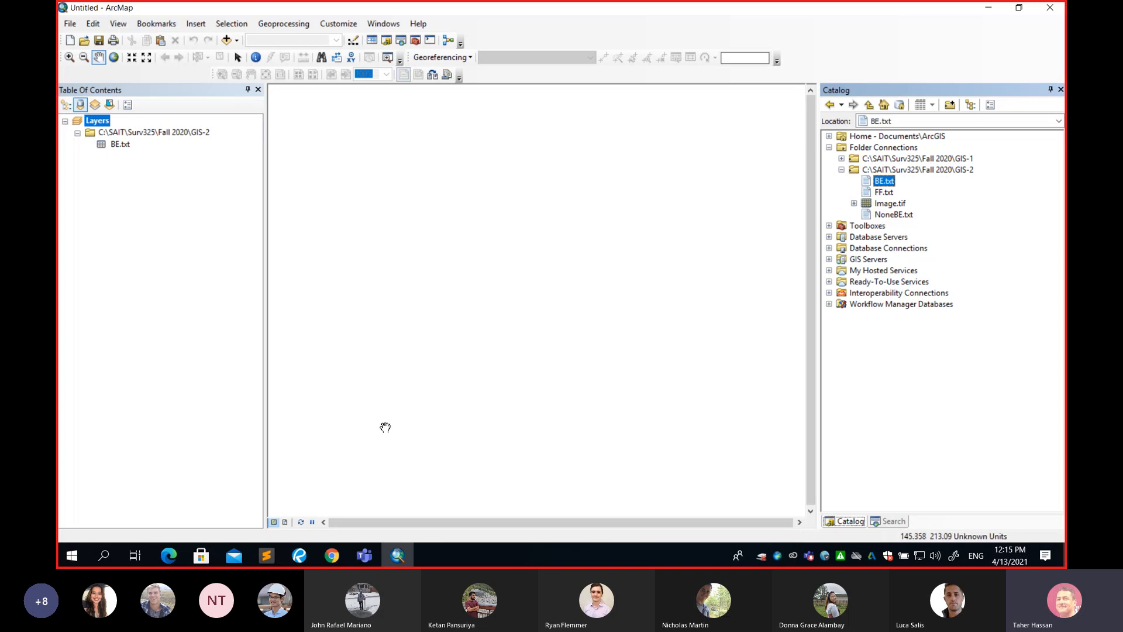
Switch to File Explorer and open BE.txt from C:\SAIT\Surv325\Fall 2020\GIS-2 in a maximized Notepad window
key("super+e")
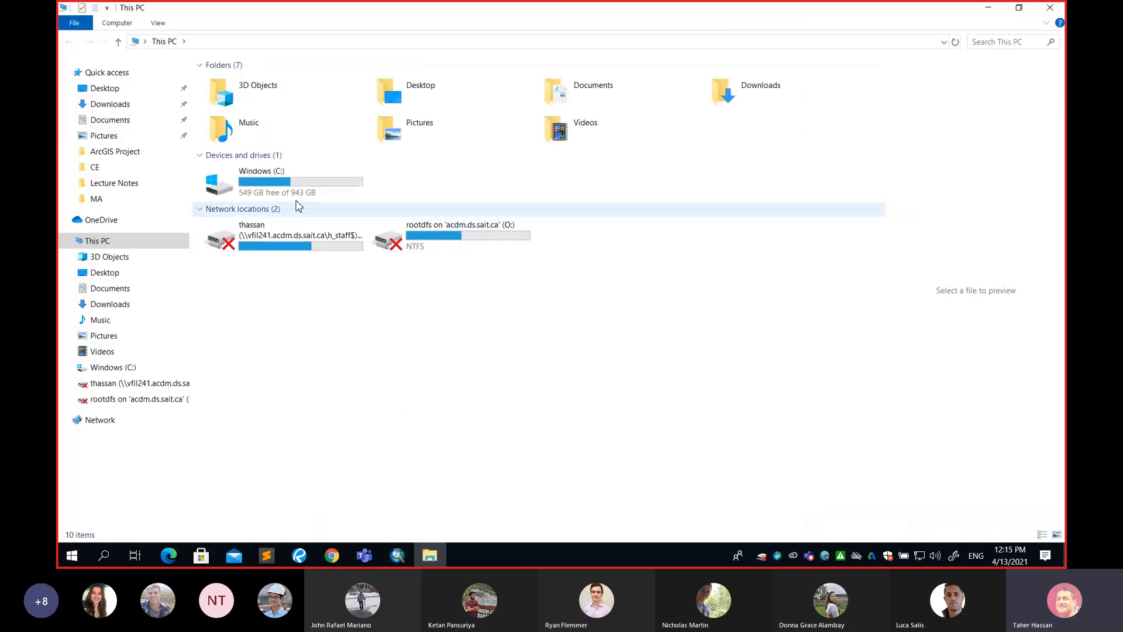
left_click(282, 189)
double_click(283, 189)
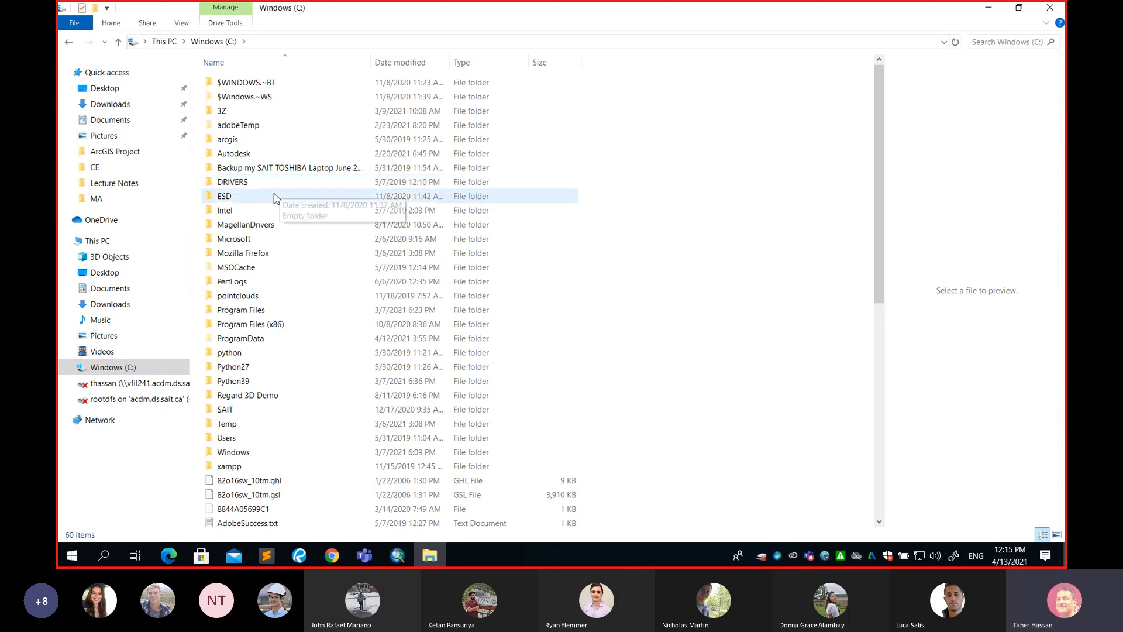
scroll(261, 305, "down", 3)
scroll(262, 306, "down", 1)
double_click(266, 247)
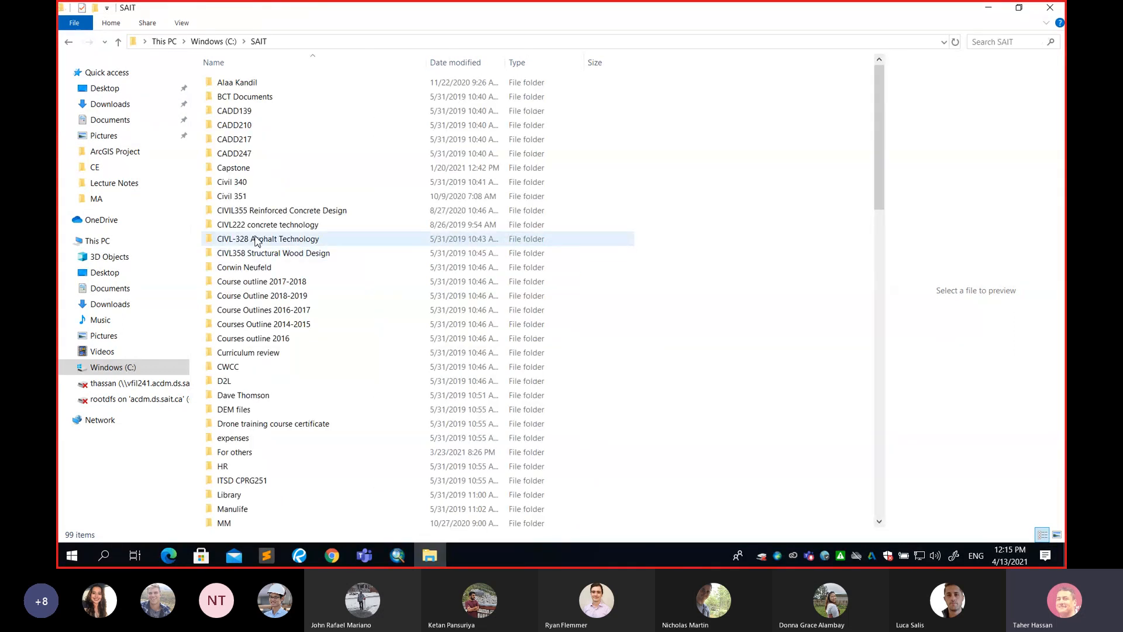
scroll(272, 226, "down", 11)
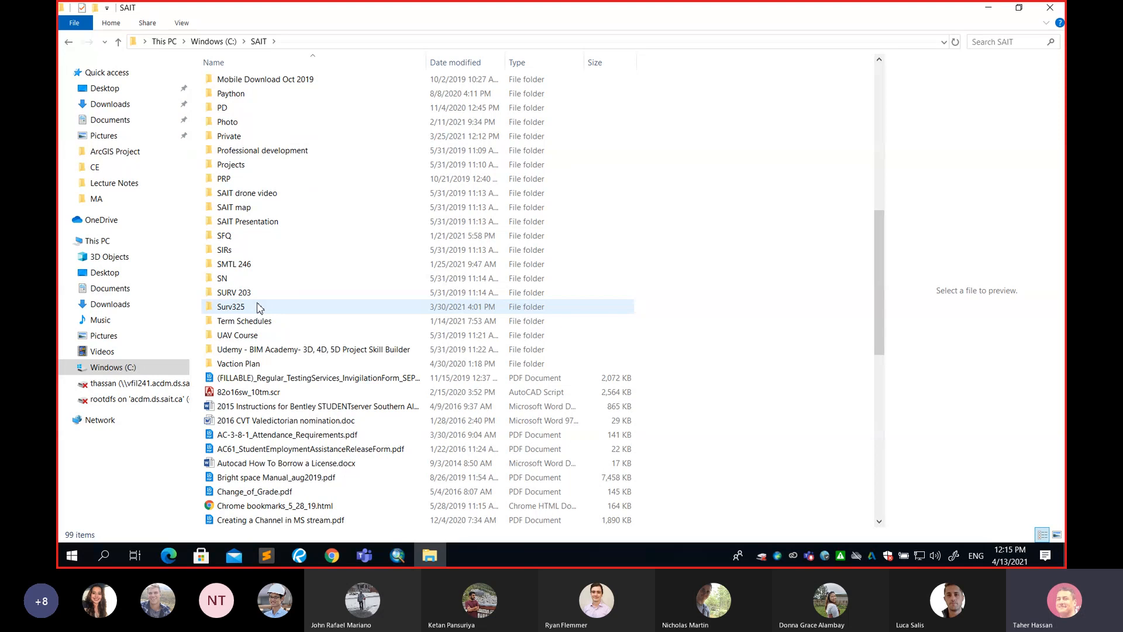
double_click(260, 307)
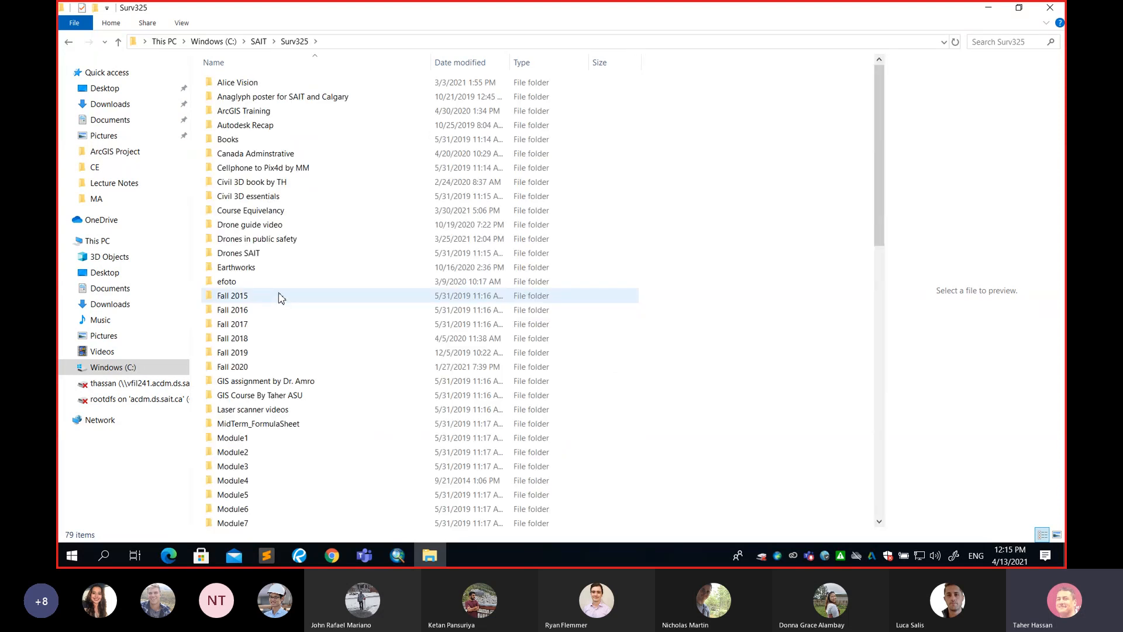
scroll(278, 295, "down", 2)
double_click(277, 293)
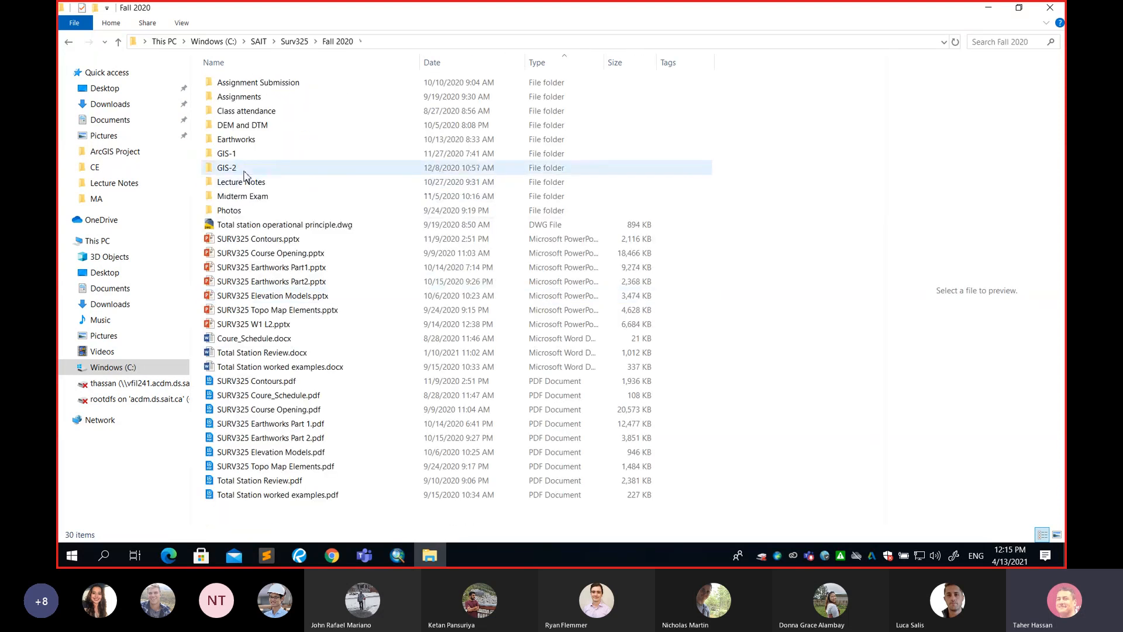
double_click(227, 168)
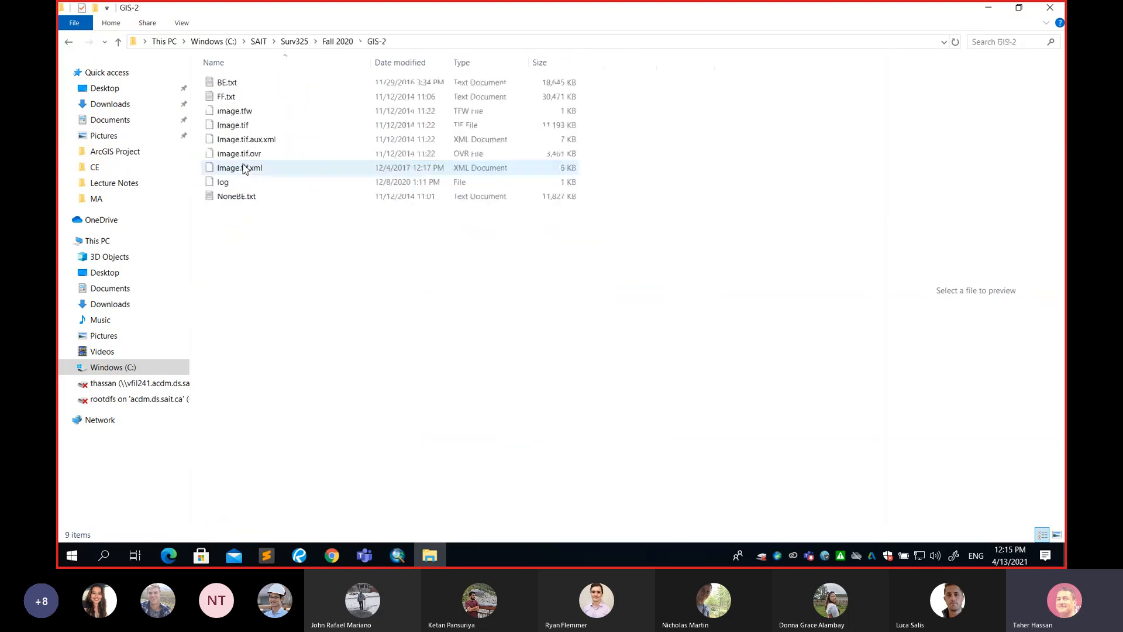
double_click(228, 82)
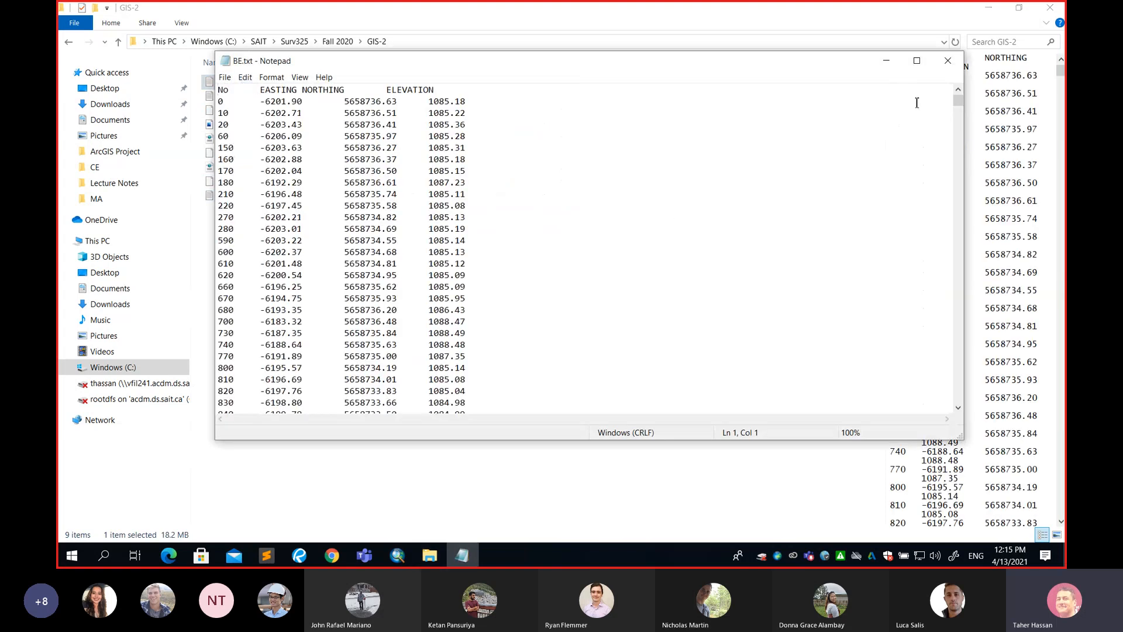
left_click(926, 66)
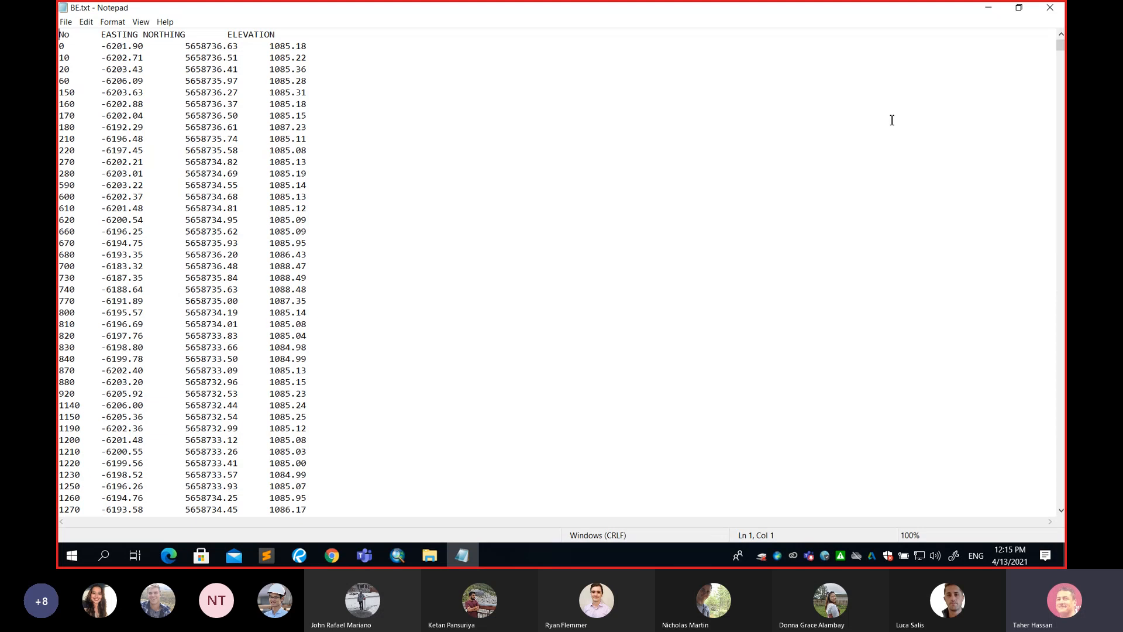
Examine the header row of BE.txt, including the easting and northing columns, and close the file
left_click_drag(59, 35, 295, 32)
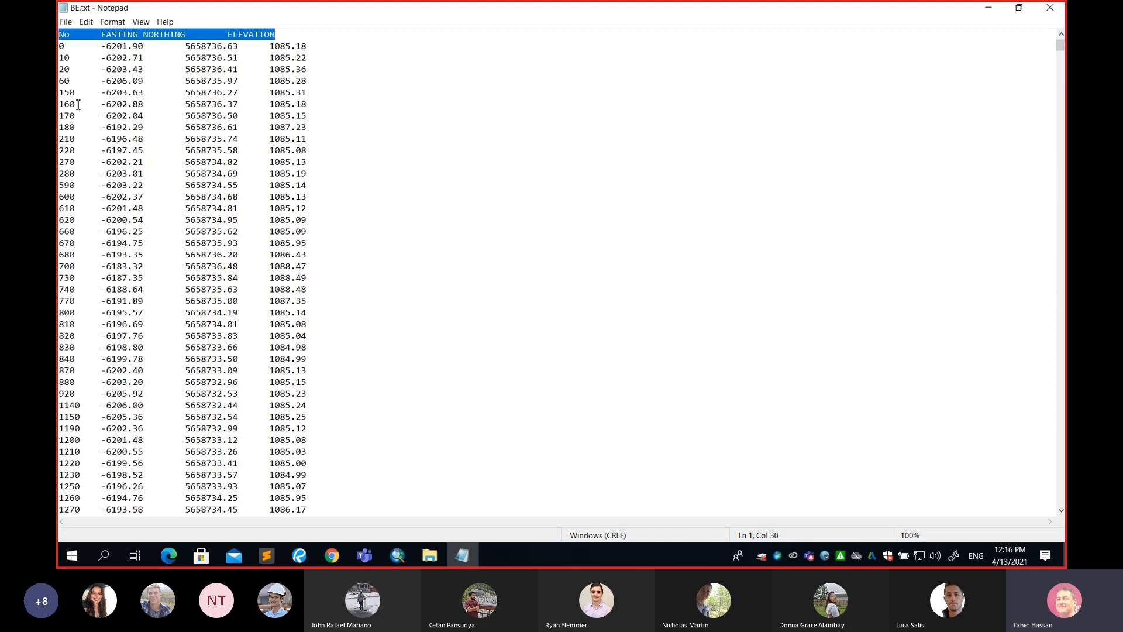
left_click(122, 35)
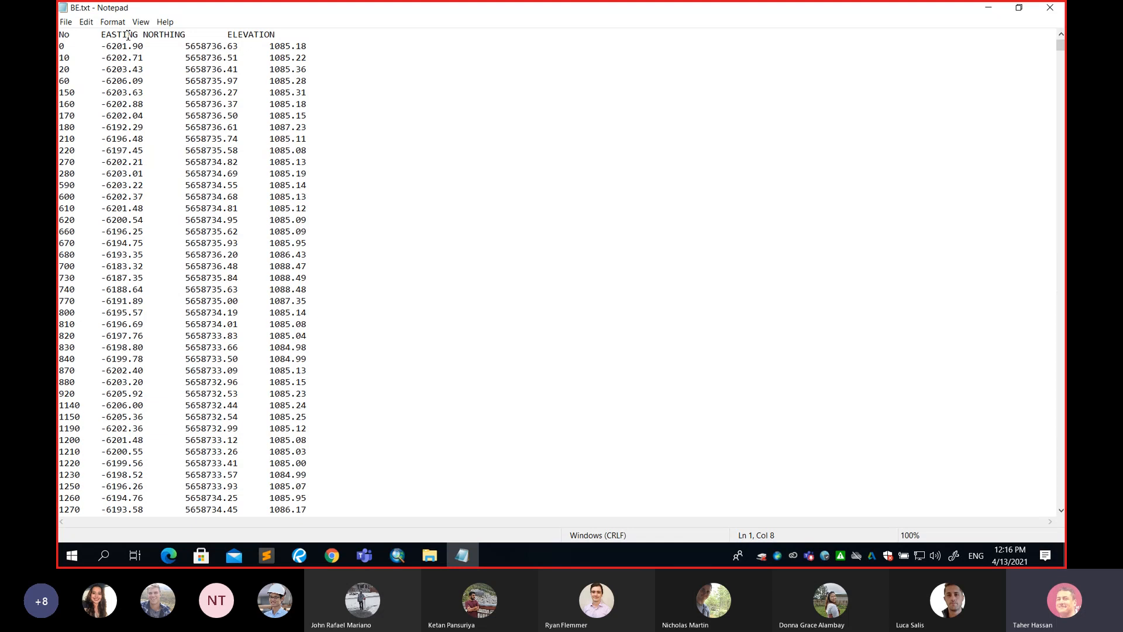
left_click(166, 35)
left_click(1052, 11)
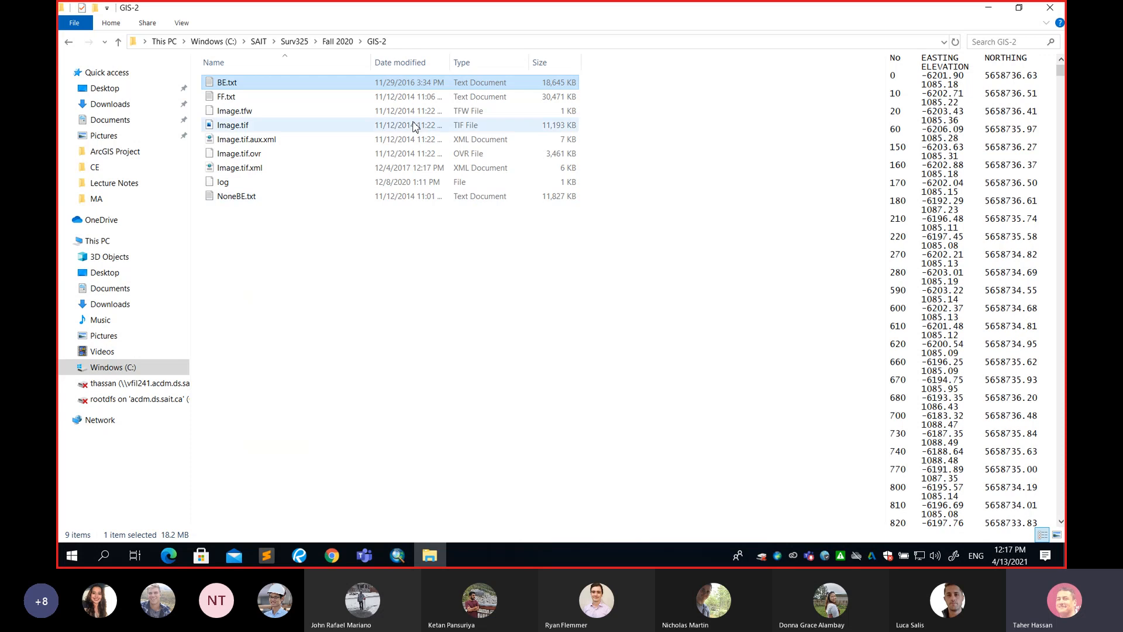
Open BE.txt again, examine its point number, easting, northing and elevation rows, close it and return to ArcMap
double_click(386, 83)
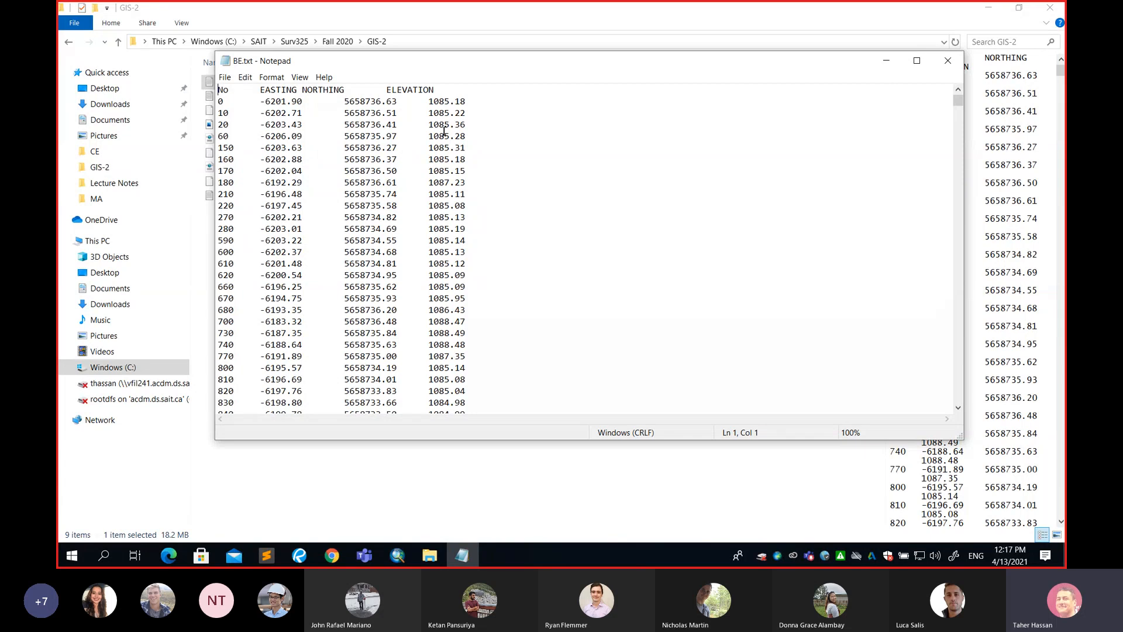
scroll(444, 131, "down", 20)
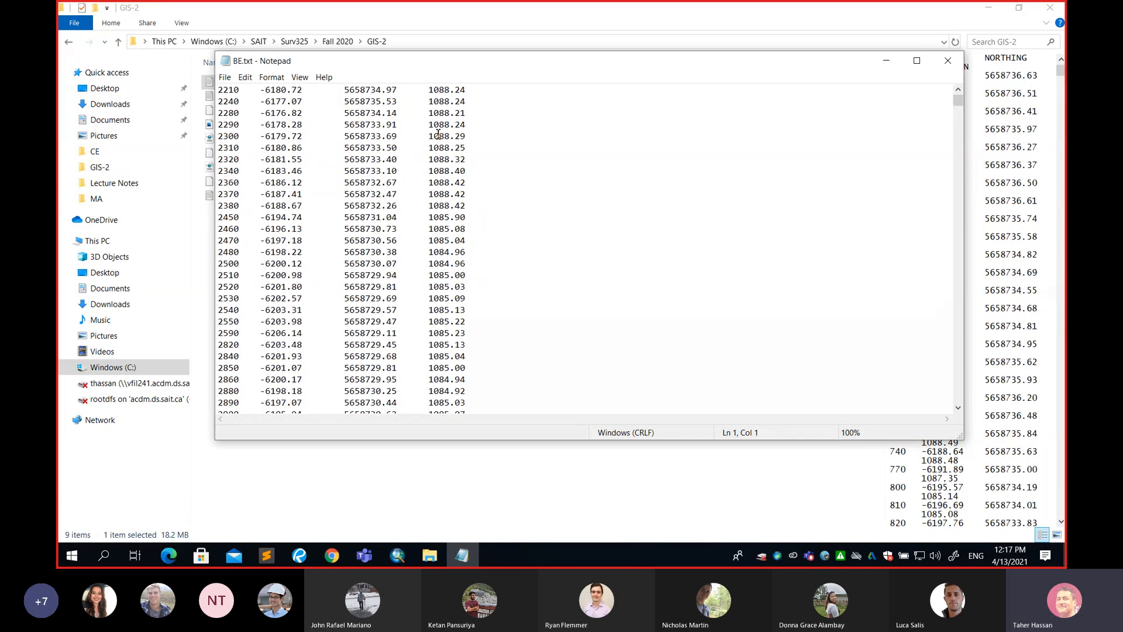
scroll(438, 134, "up", 7)
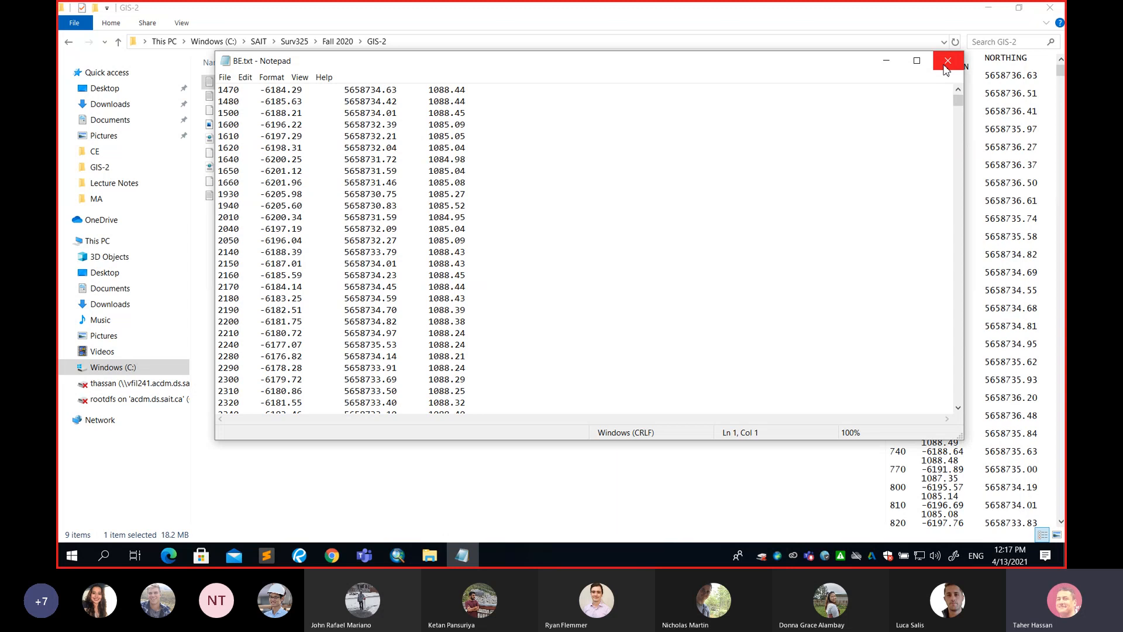
scroll(924, 129, "up", 18)
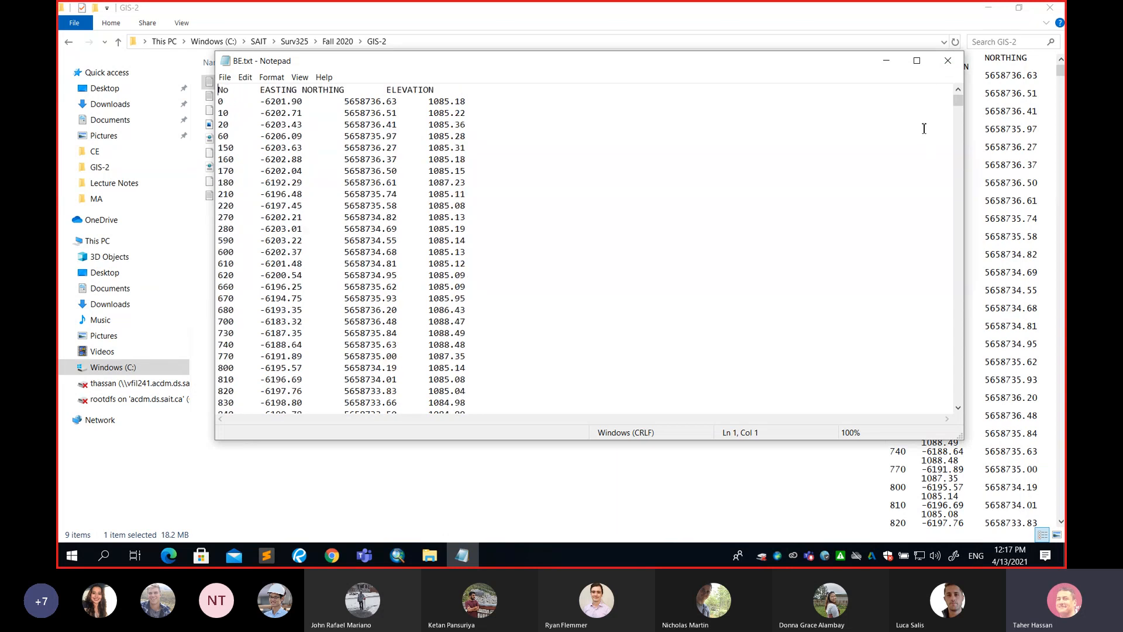
left_click(947, 60)
left_click(988, 8)
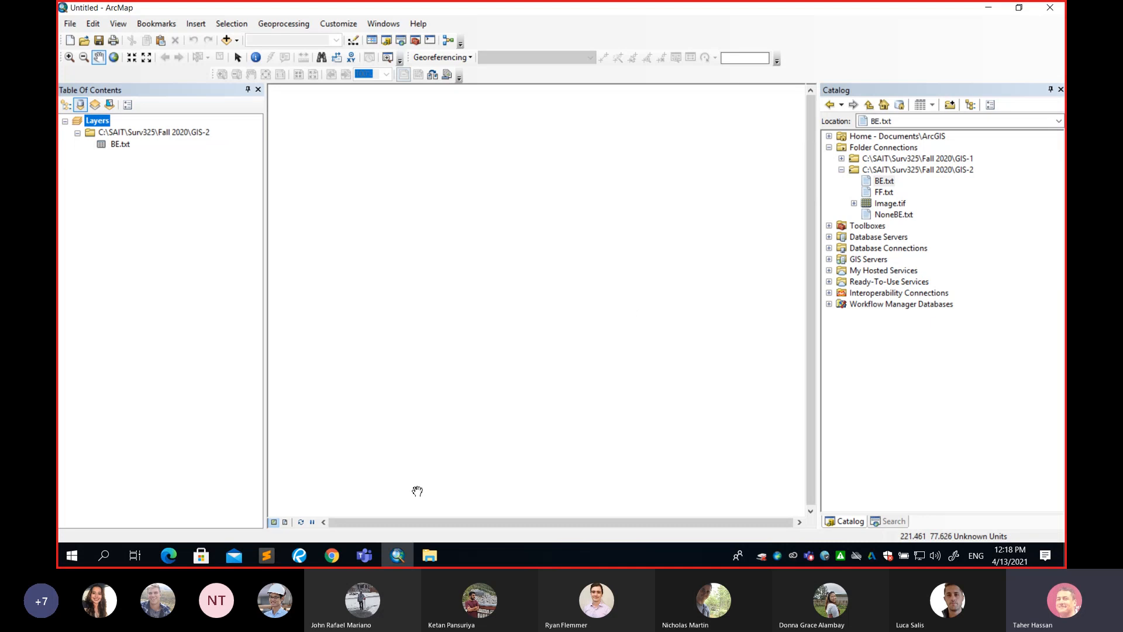
Switch to the Teams meeting window to check on the participants, and return to ArcMap
left_click(366, 555)
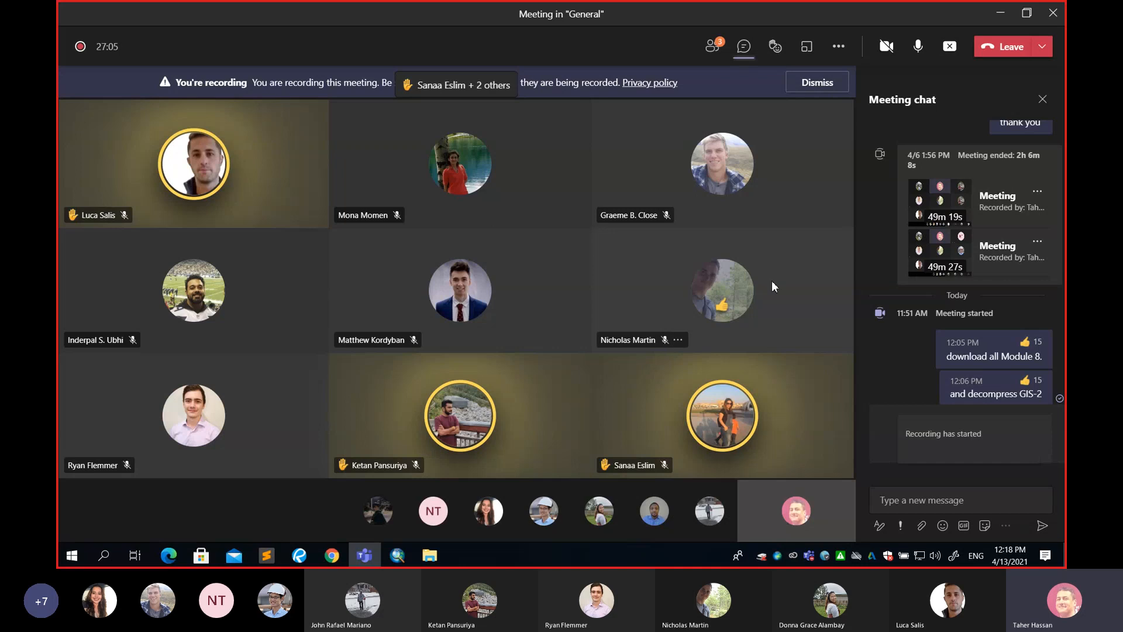
left_click(996, 14)
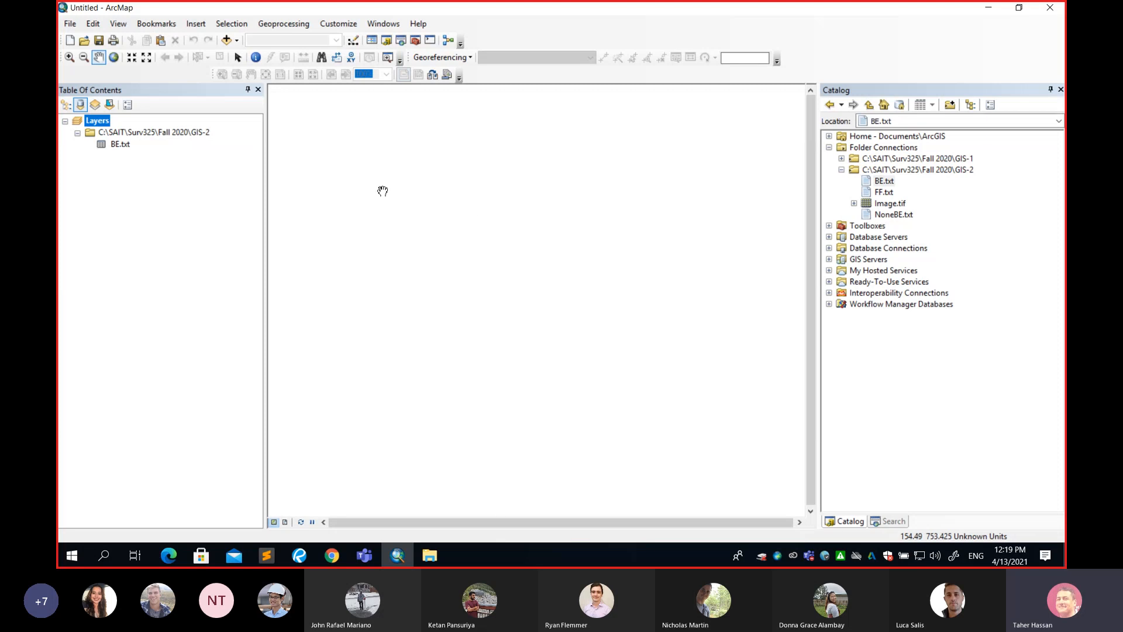
left_click(110, 145)
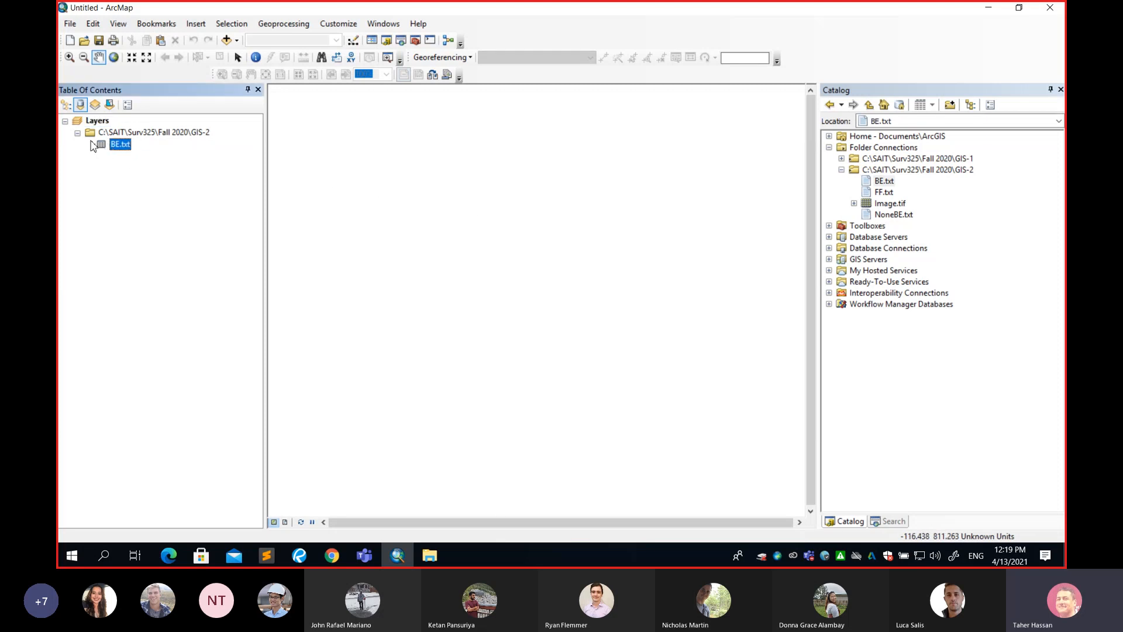
right_click(126, 150)
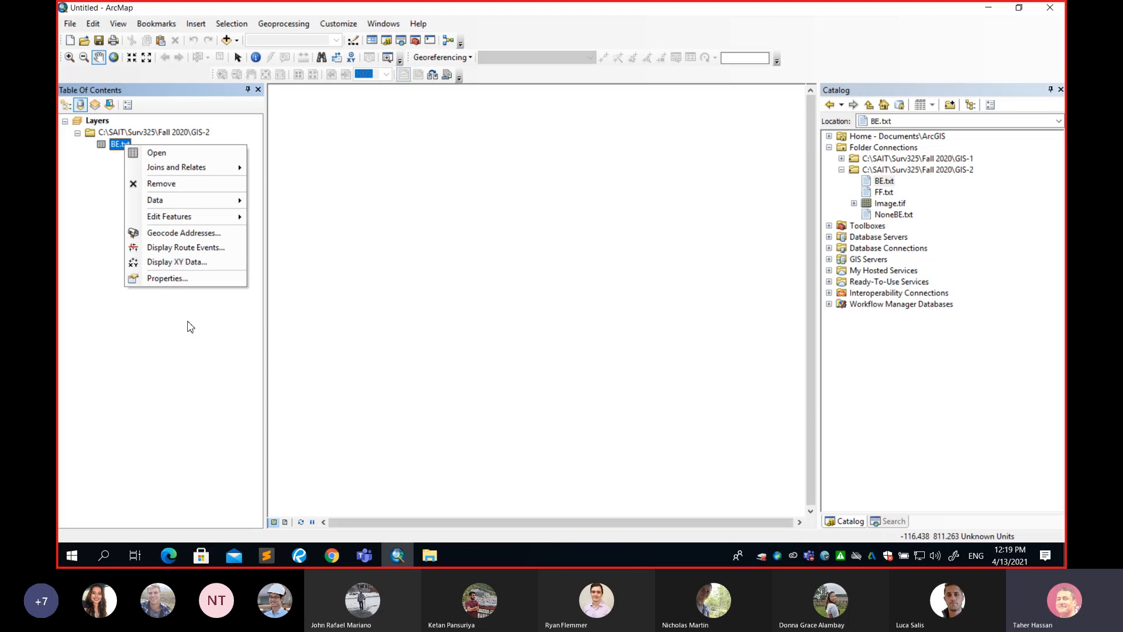
left_click(207, 385)
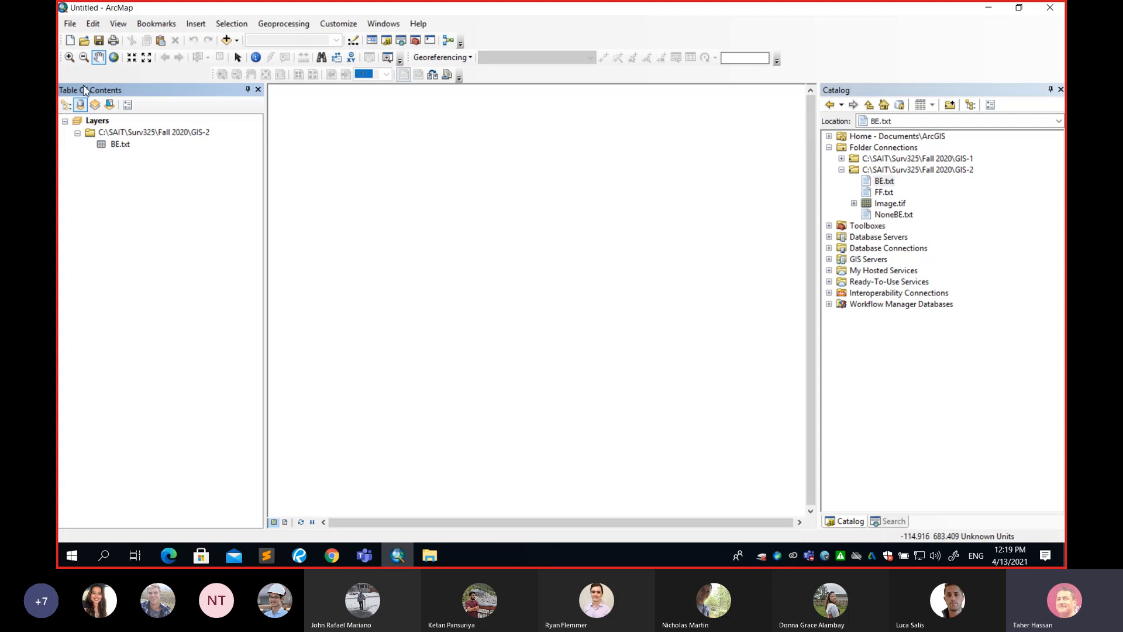
Start Display XY Data for the BE.txt table with EASTING as X, NORTHING as Y and ELEVATION as Z field
left_click(116, 146)
right_click(116, 148)
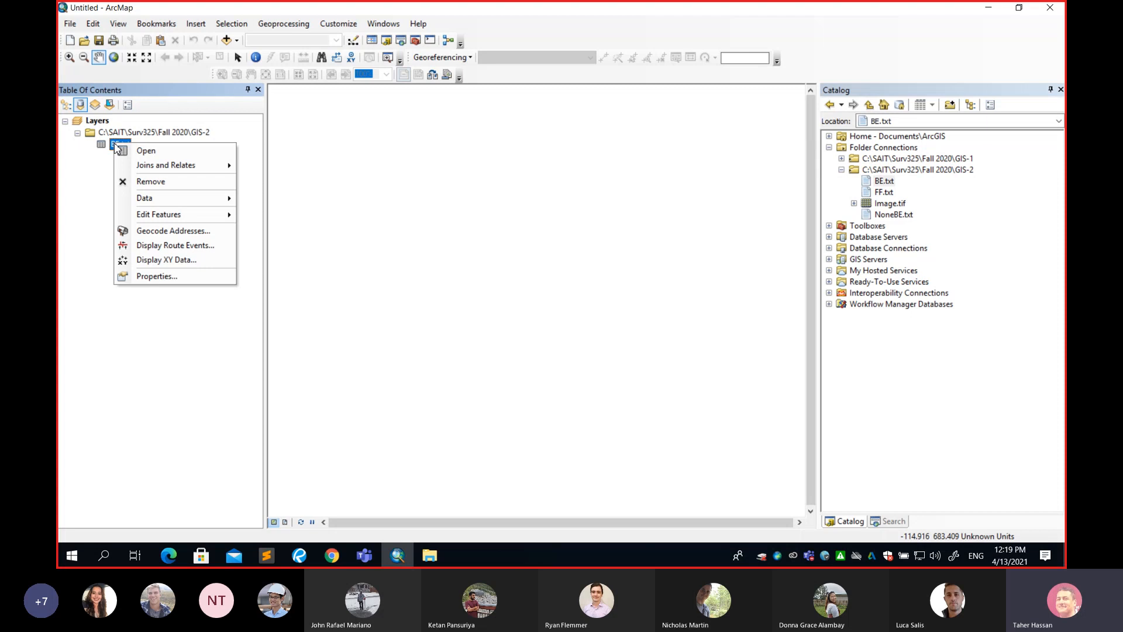
left_click(158, 260)
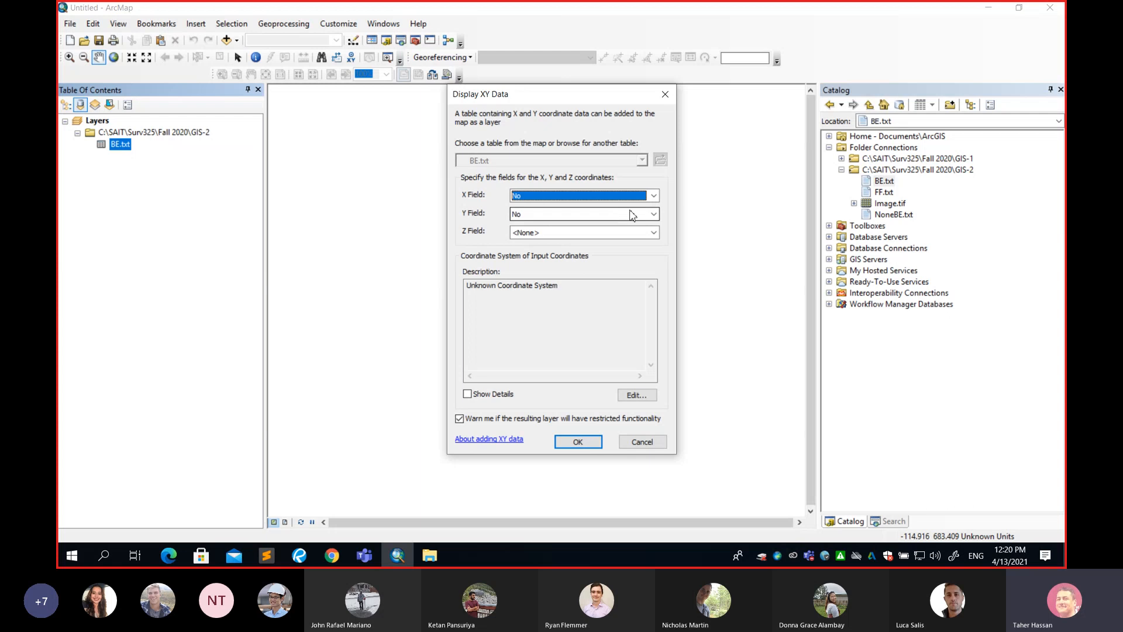
left_click(654, 196)
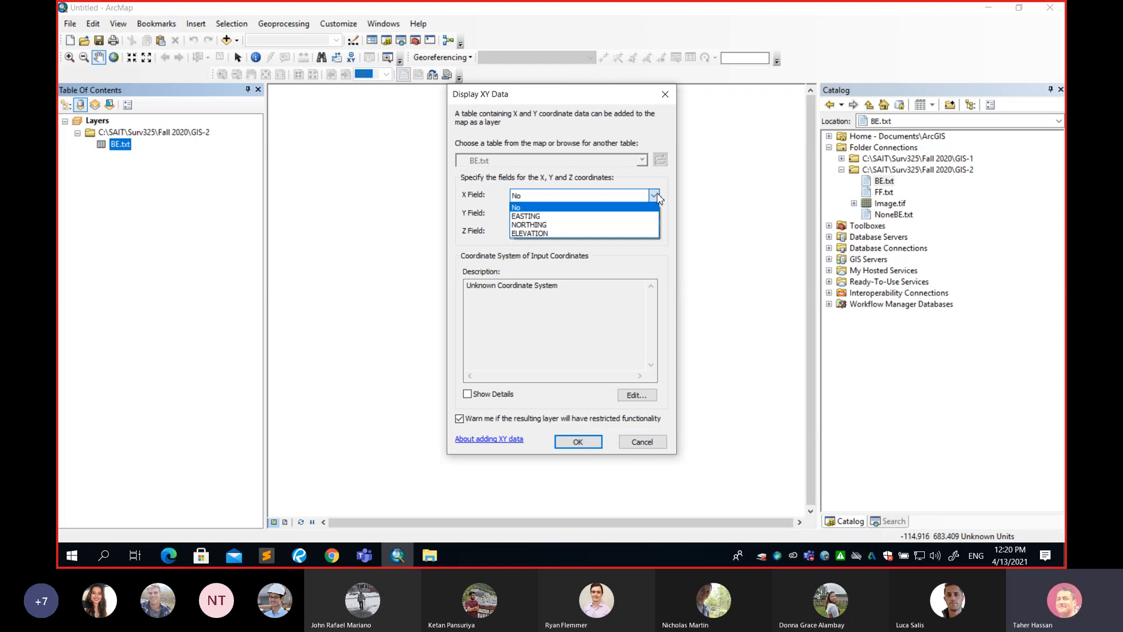
left_click(543, 217)
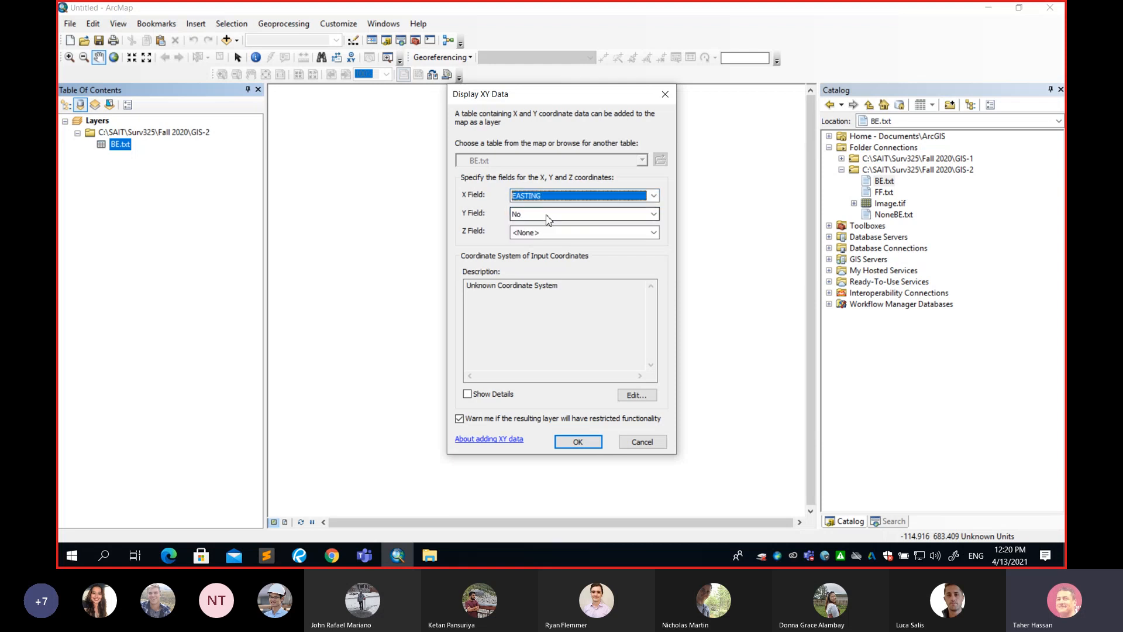
left_click(552, 216)
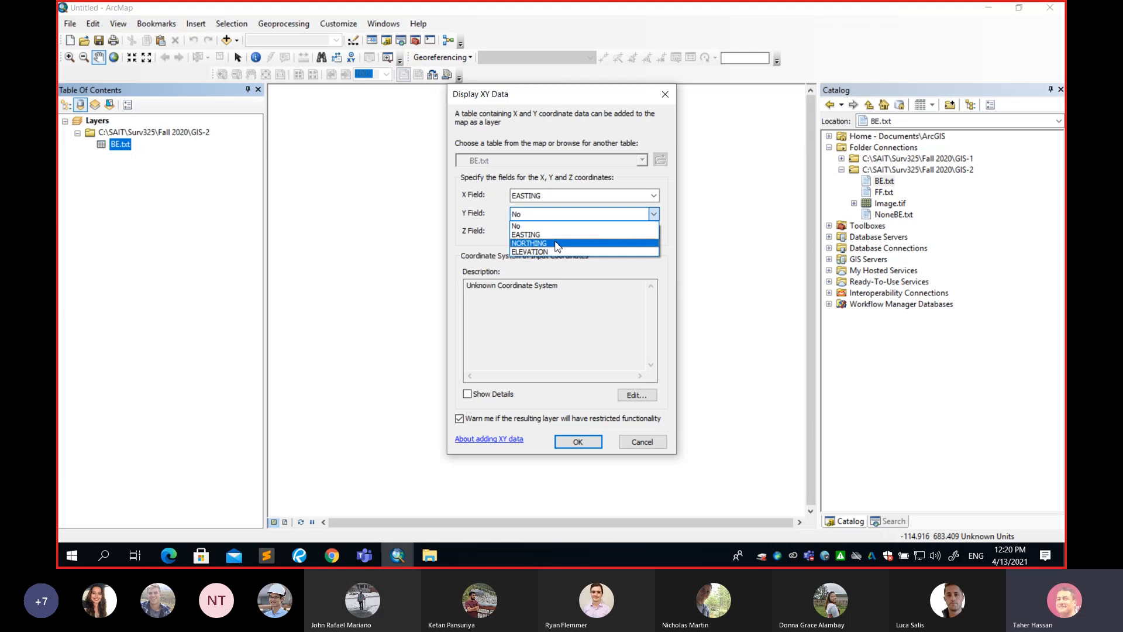
left_click(556, 246)
left_click(555, 232)
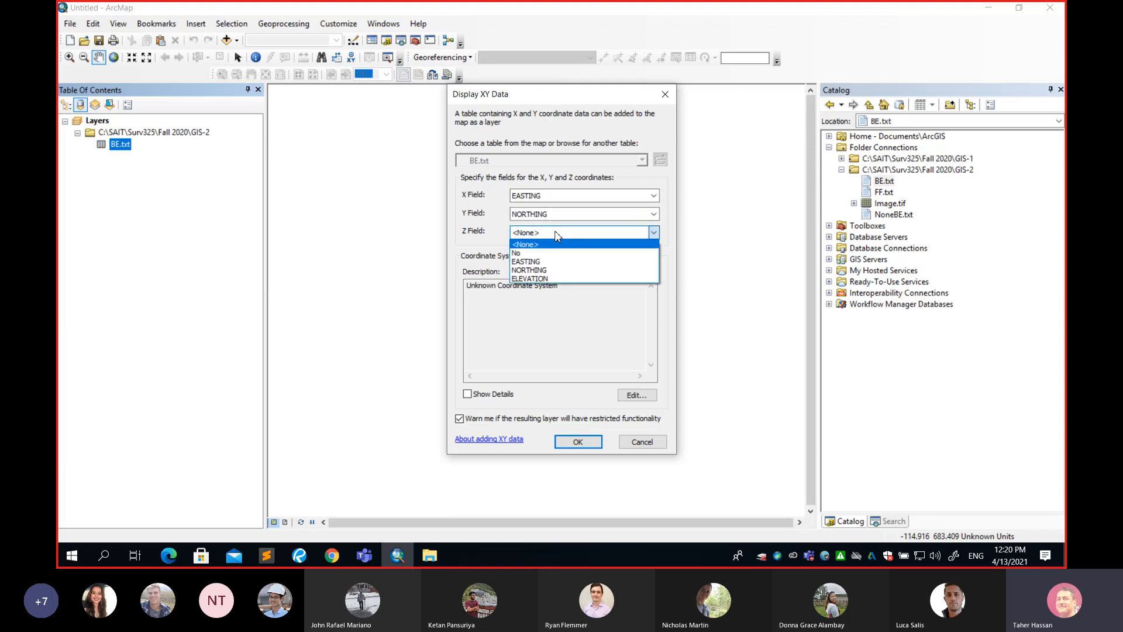
left_click(536, 278)
Compare the coordinate field choices with the header row of BE.txt in Notepad, and close the text file
left_click(430, 555)
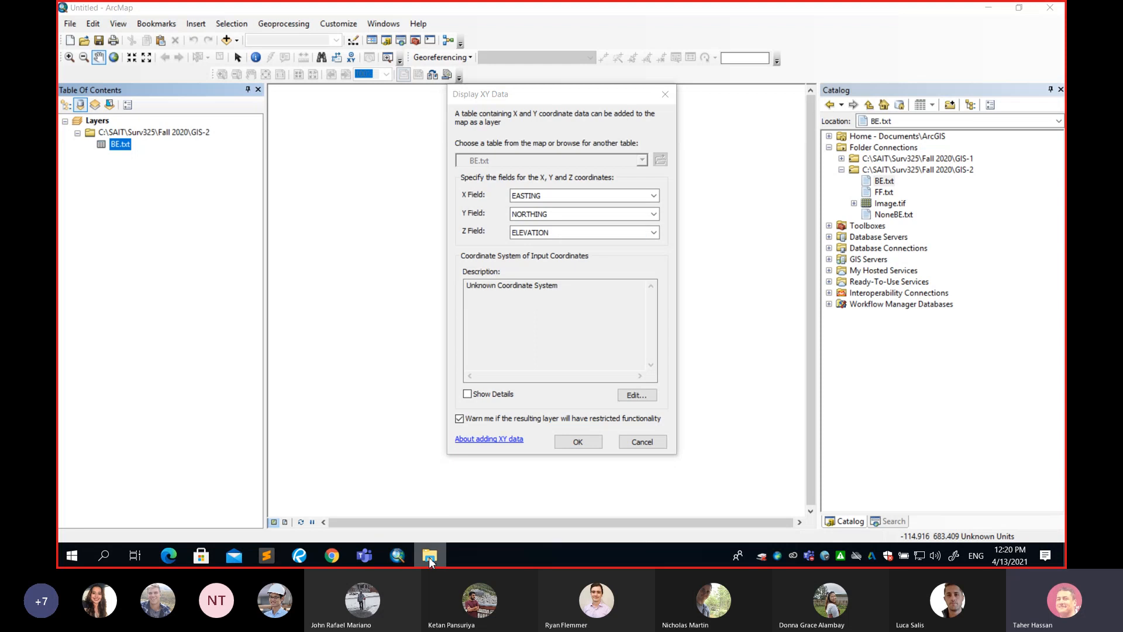
double_click(235, 82)
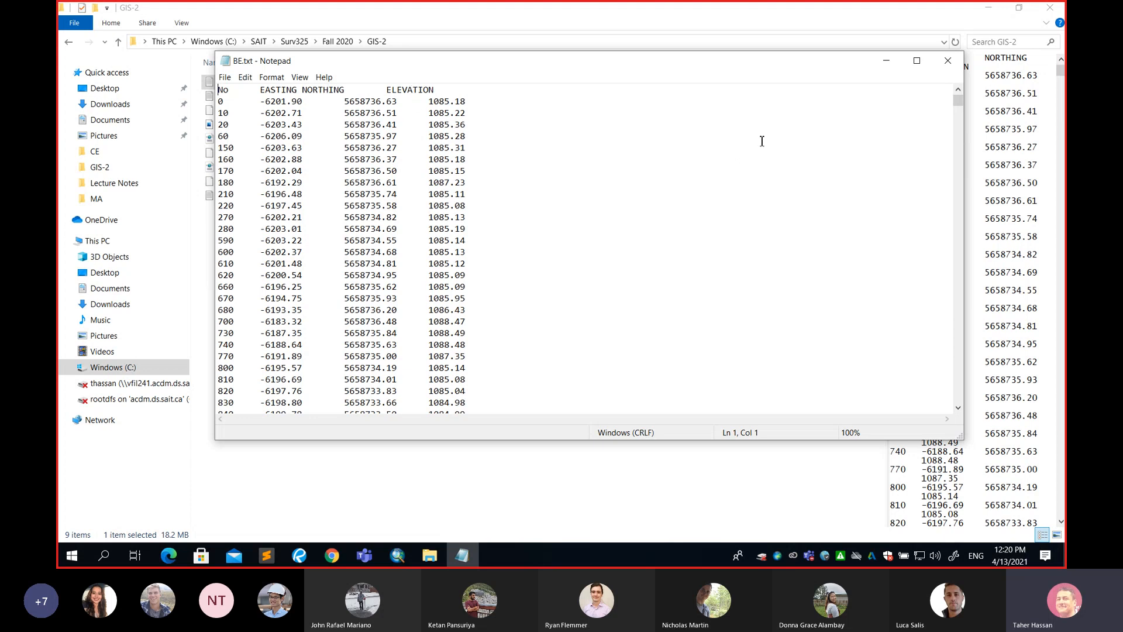
left_click(886, 60)
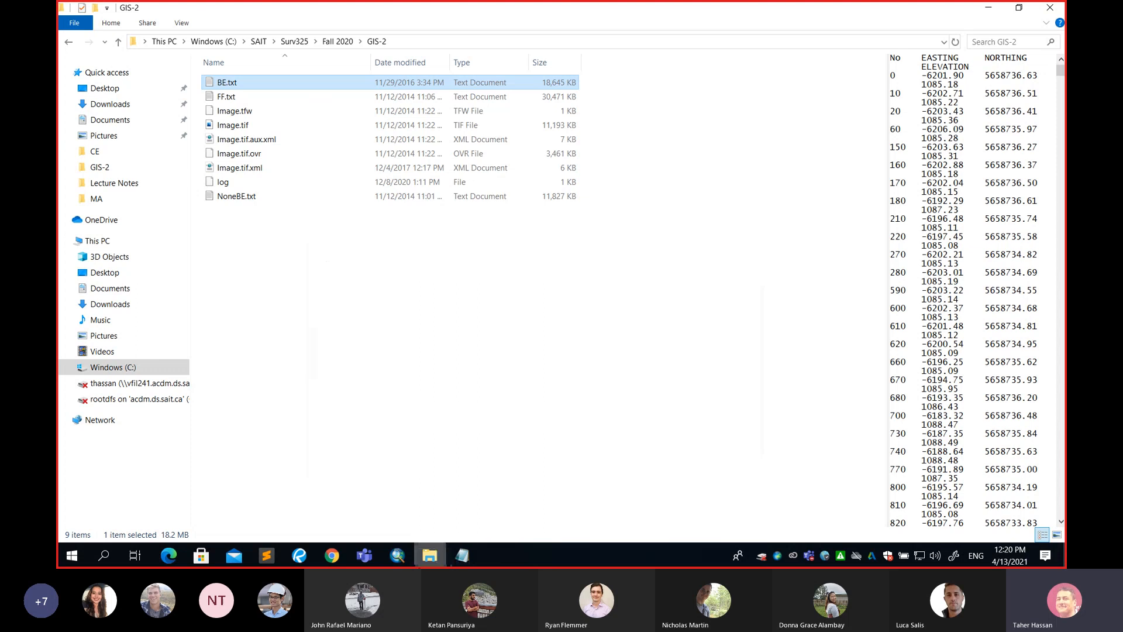
left_click(402, 558)
left_click(575, 196)
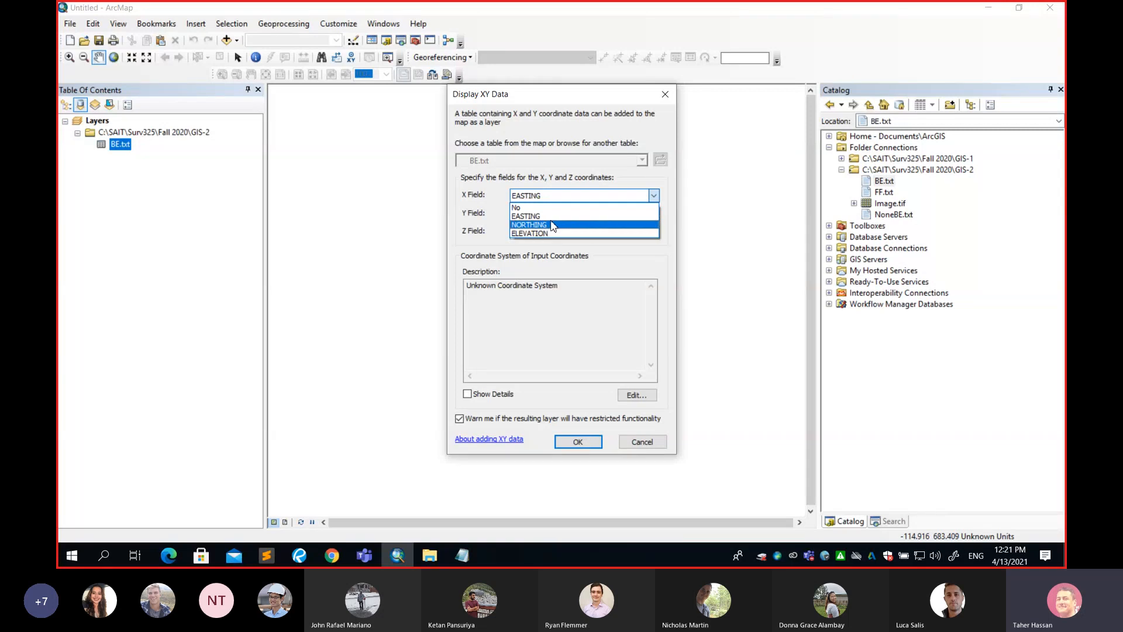
left_click(553, 196)
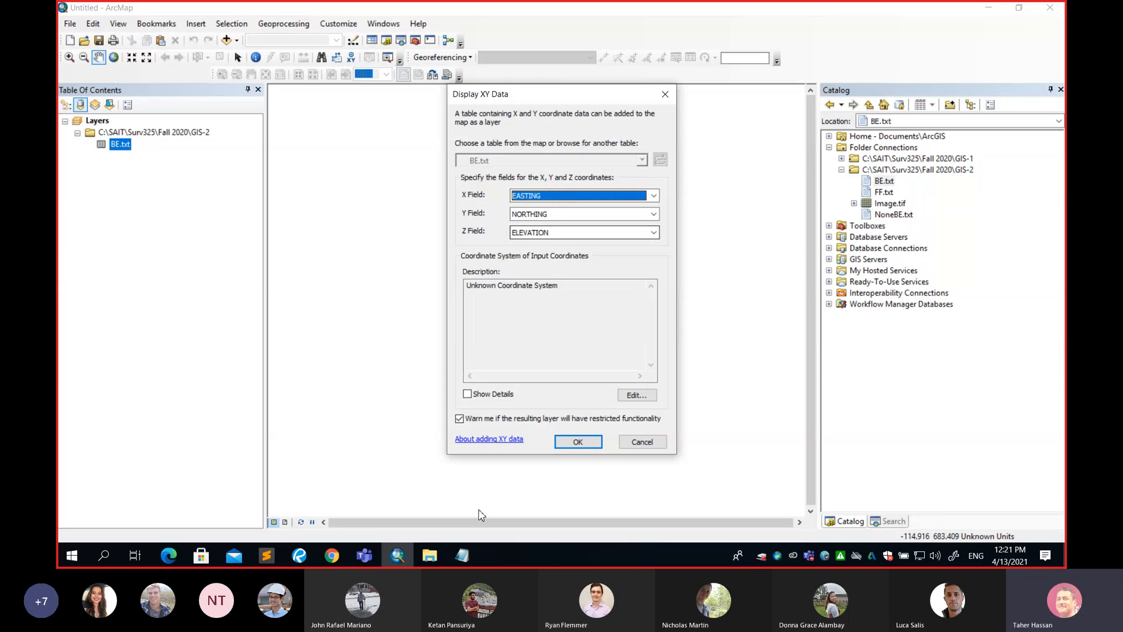
left_click(459, 558)
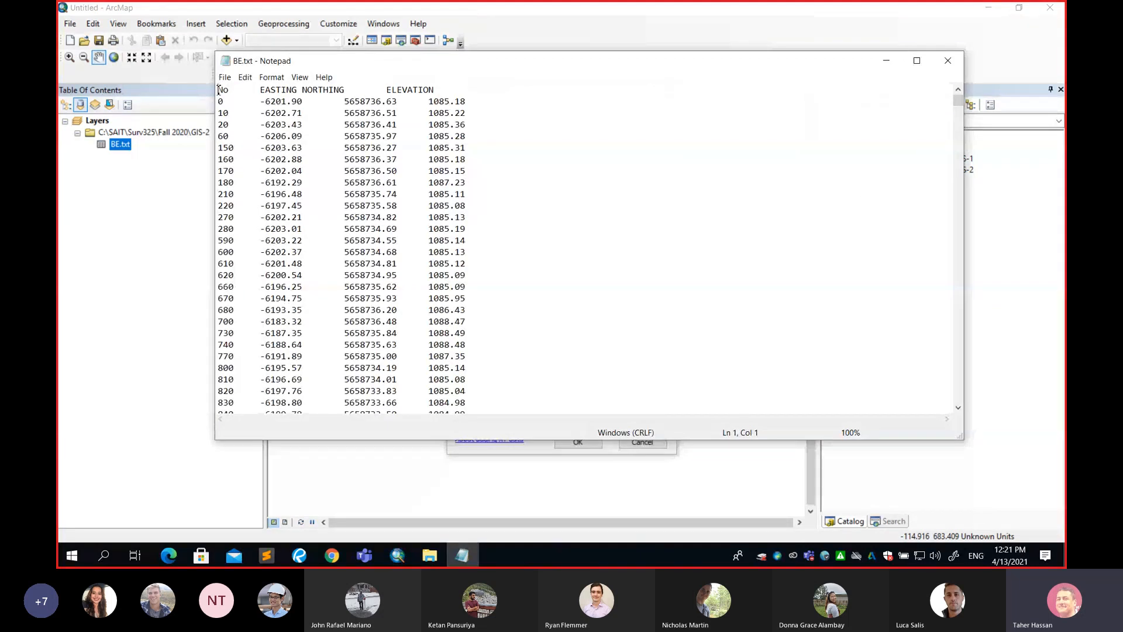
left_click_drag(218, 89, 456, 91)
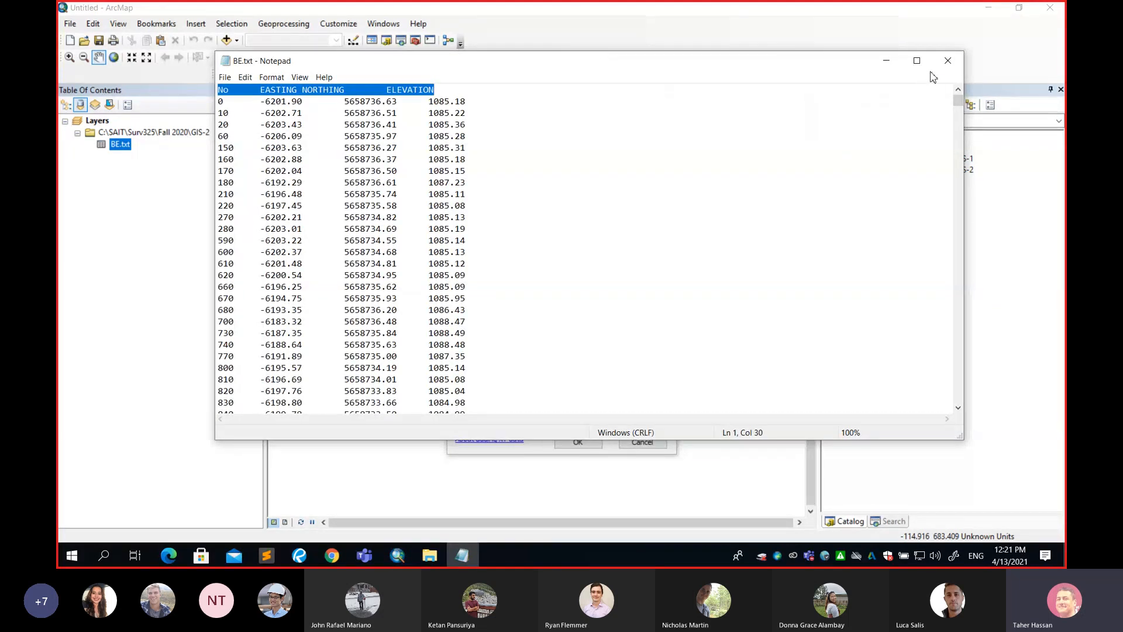
left_click(948, 65)
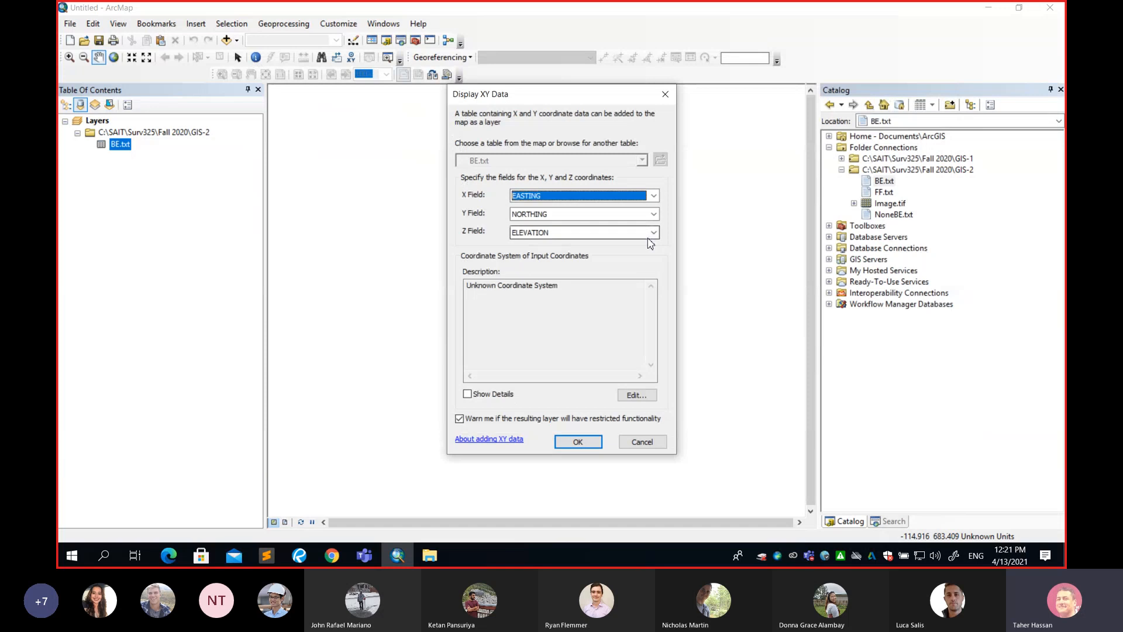
Create the XY point layer from BE.txt without an Object-ID field
left_click(573, 444)
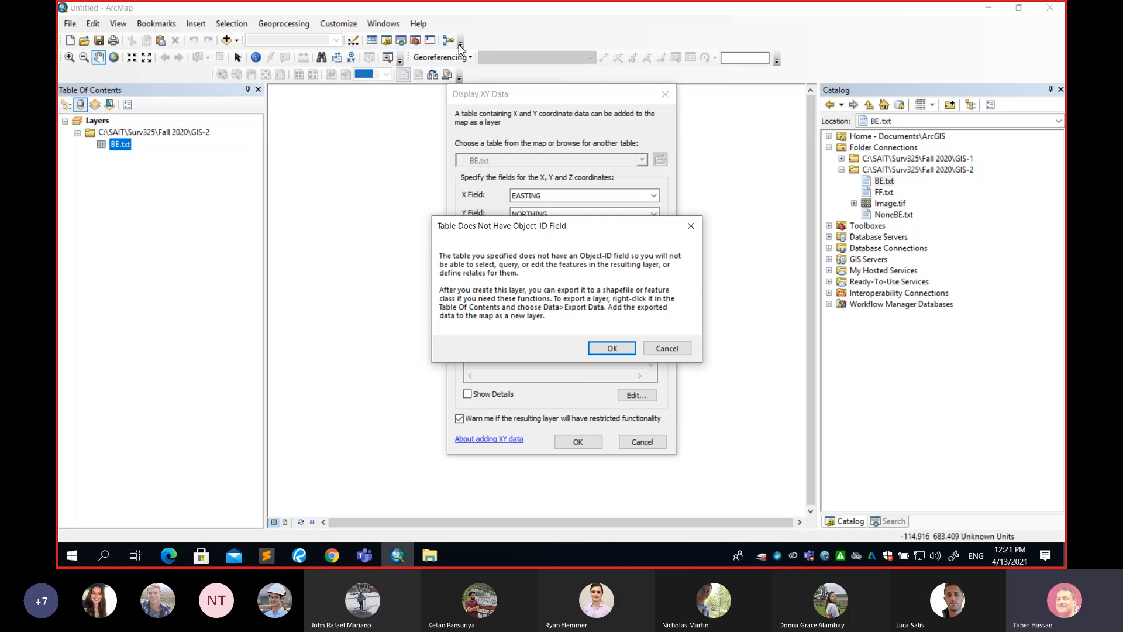
left_click(612, 348)
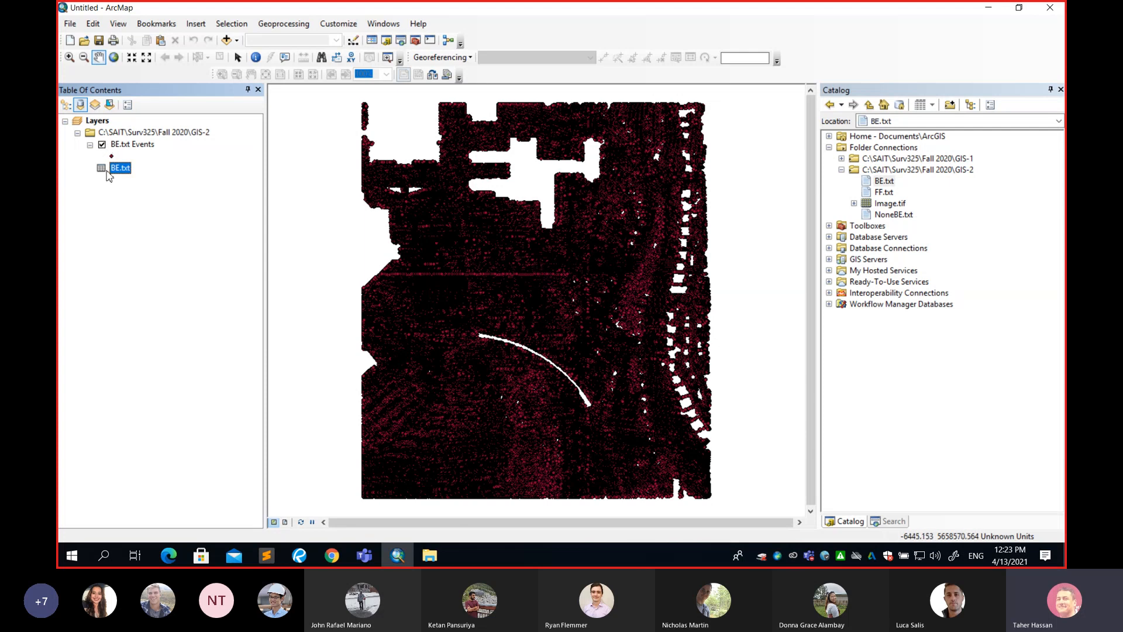
Toggle the BE.txt Events layer's visibility, examine the spacing of its points up close, and return to the full extent
left_click(102, 145)
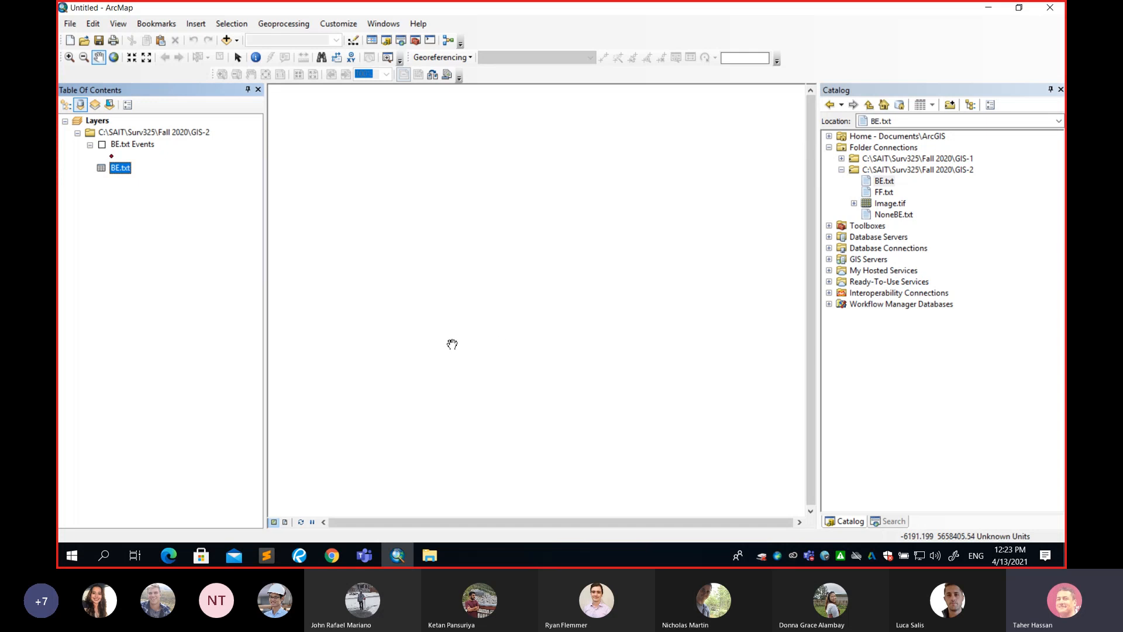
left_click(102, 145)
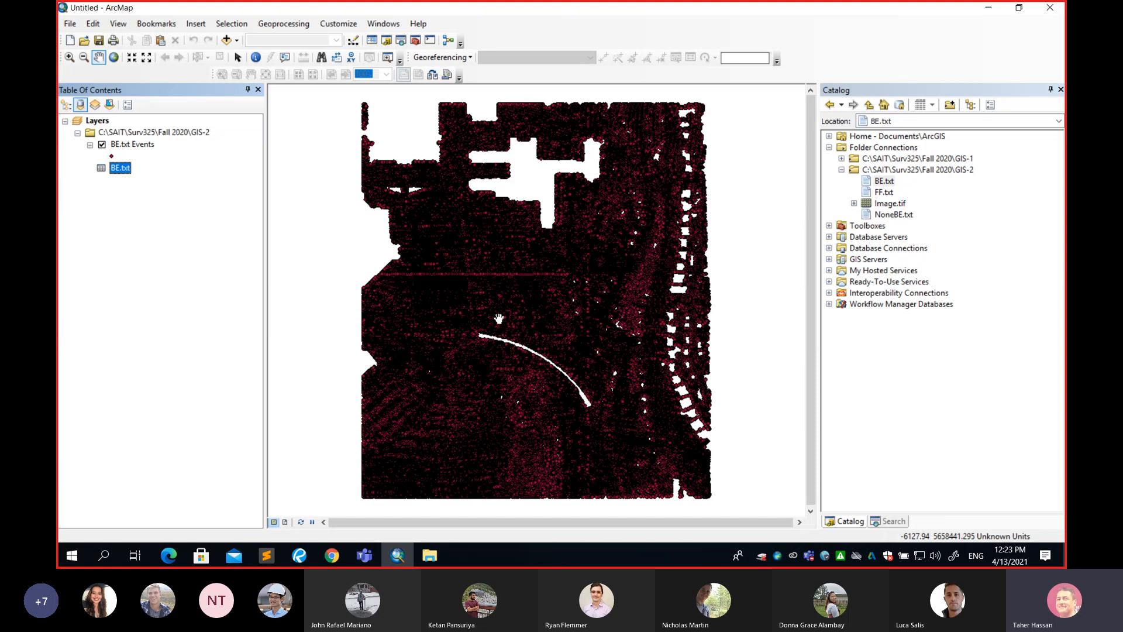
scroll(499, 319, "down", 5)
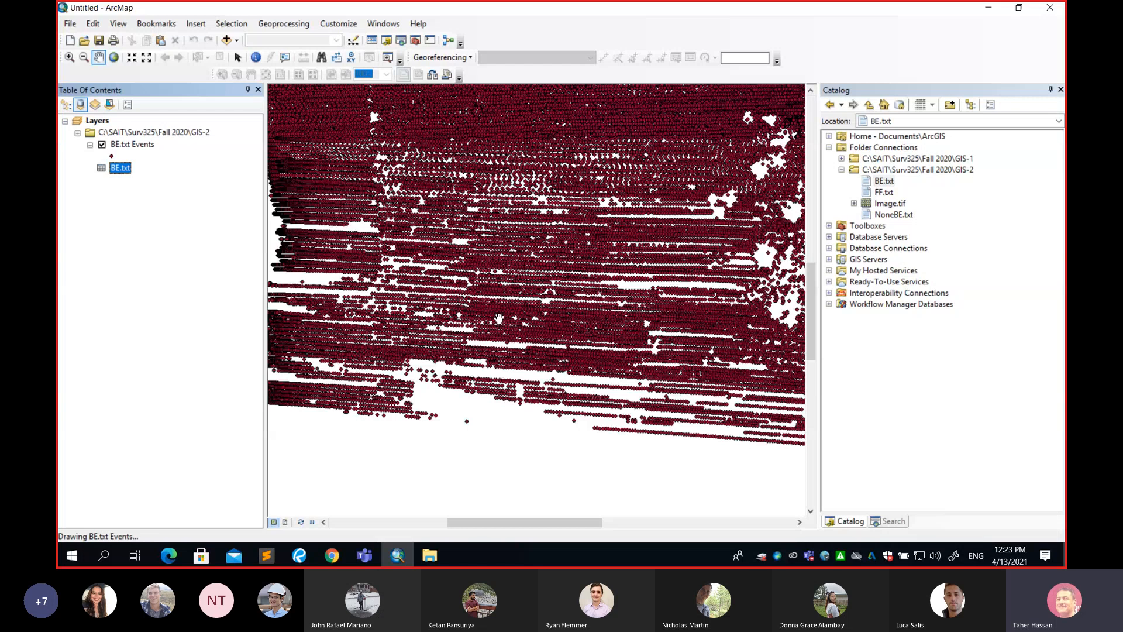
scroll(499, 319, "down", 2)
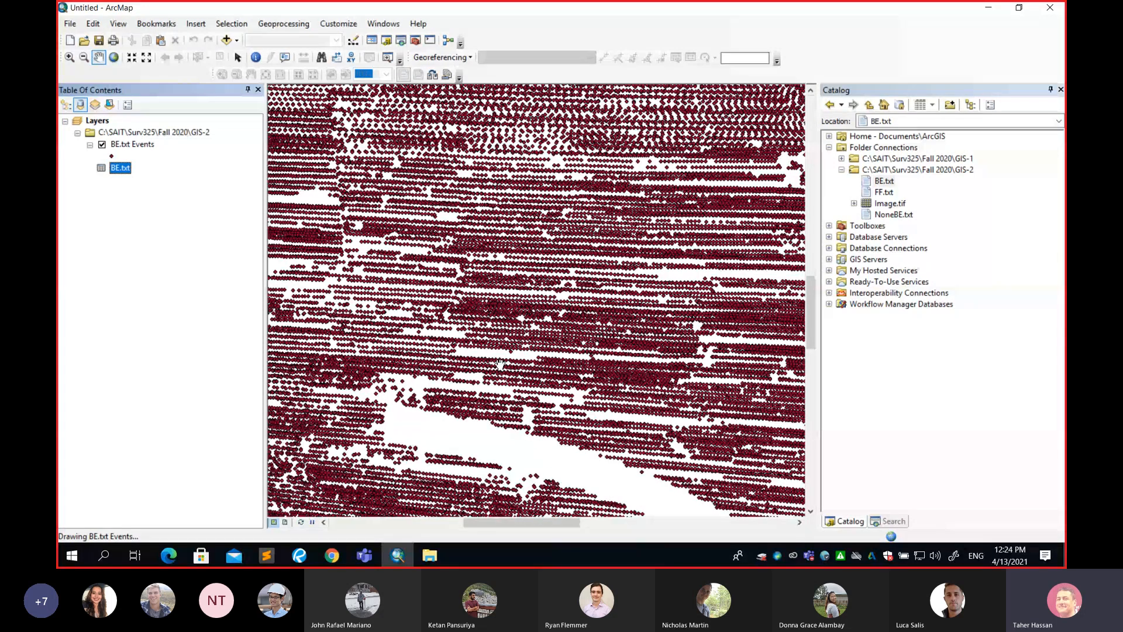
scroll(473, 360, "up", 1)
scroll(474, 360, "up", 4)
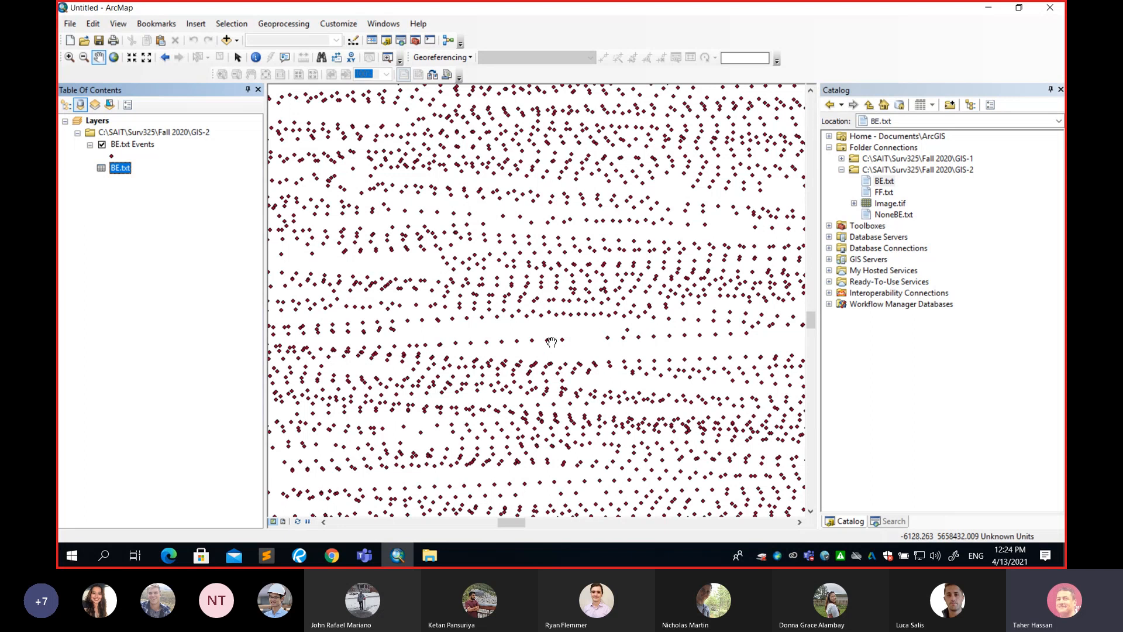
scroll(567, 344, "up", 5)
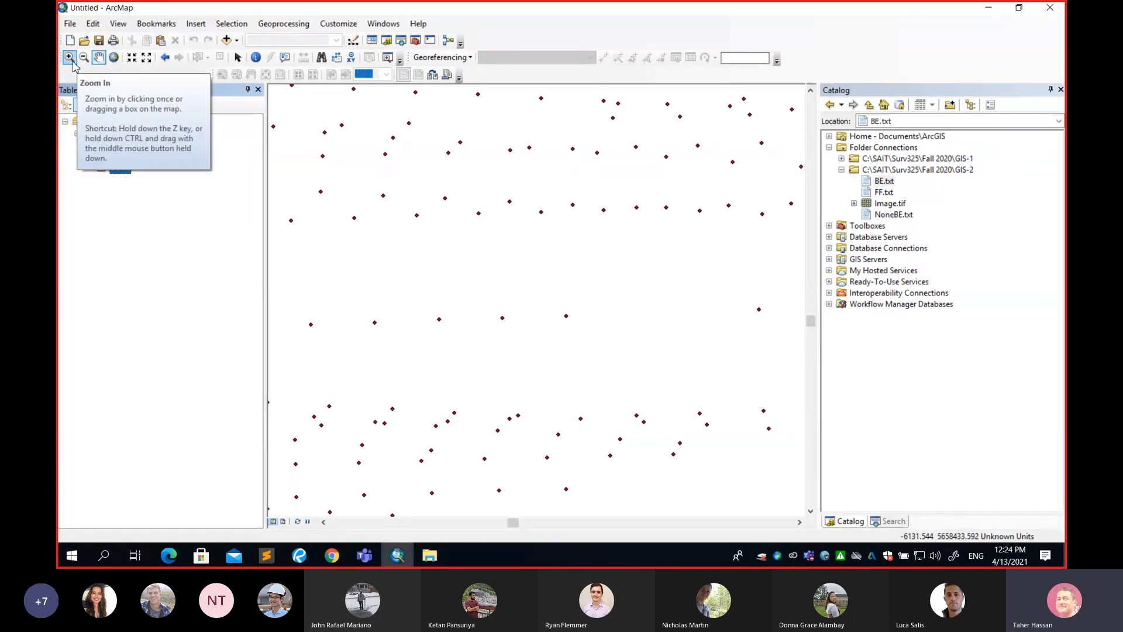
left_click(114, 60)
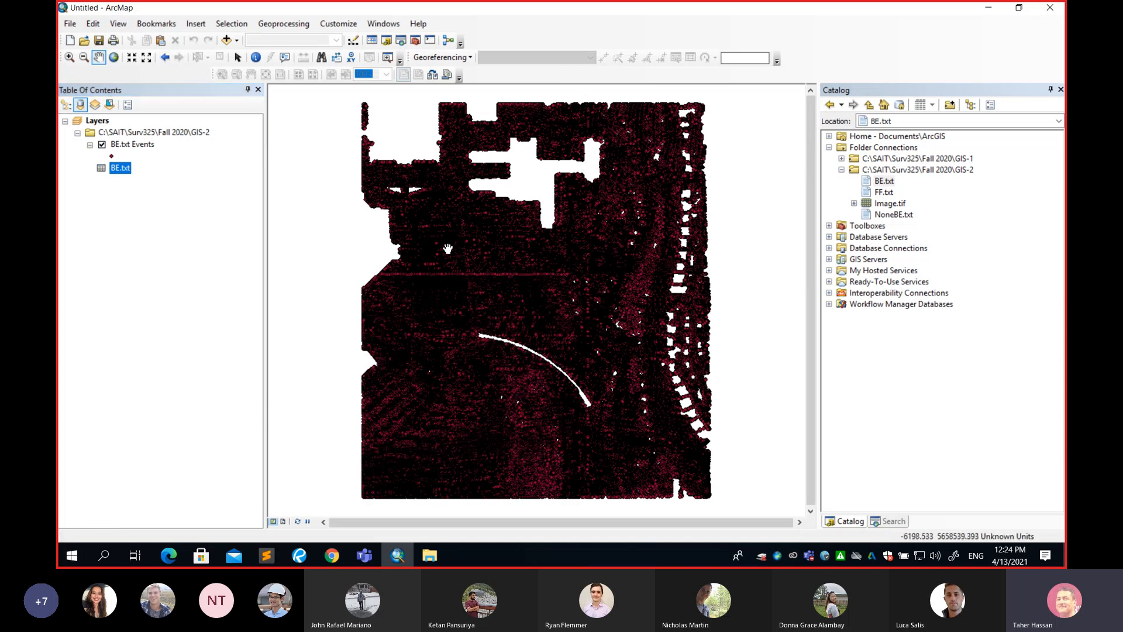
Hide the BE.txt Events layer and switch to the Teams meeting window
left_click(102, 144)
left_click(102, 145)
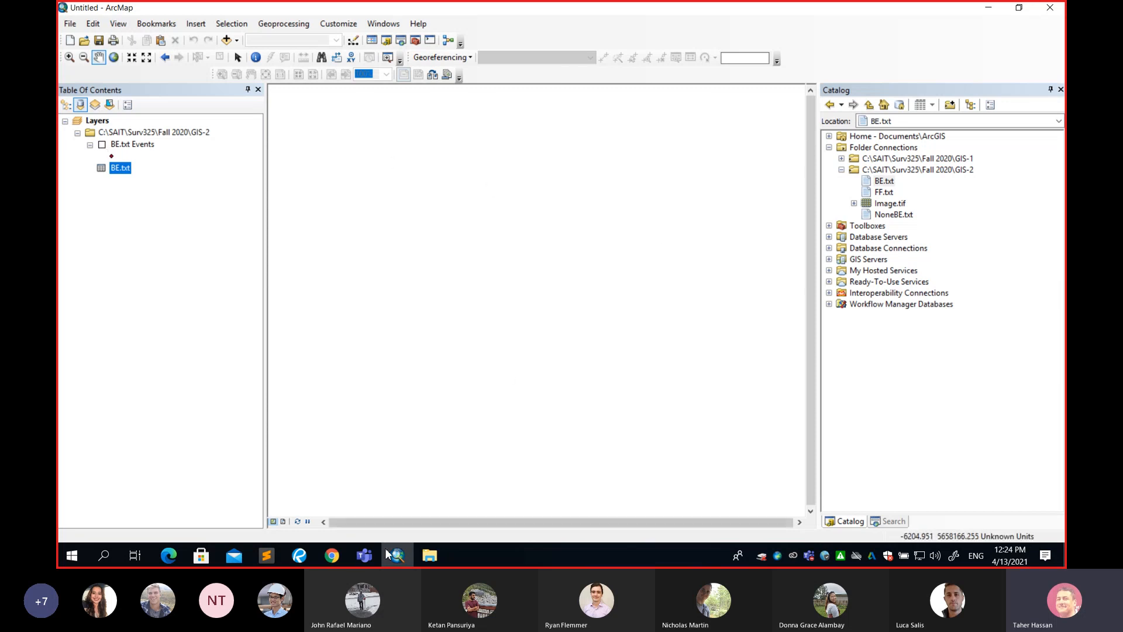
mouse_move(364, 555)
left_click(325, 516)
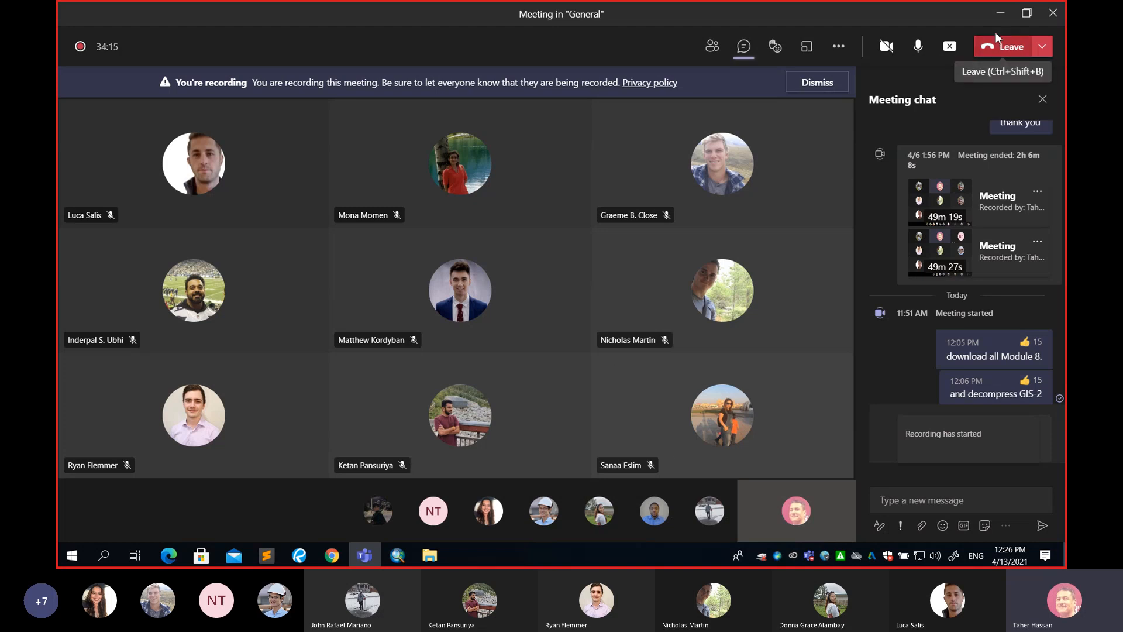
Return to ArcMap and look through the system toolboxes, examining the 3D Analyst tools and the Triangulated Surface toolset
left_click(1001, 14)
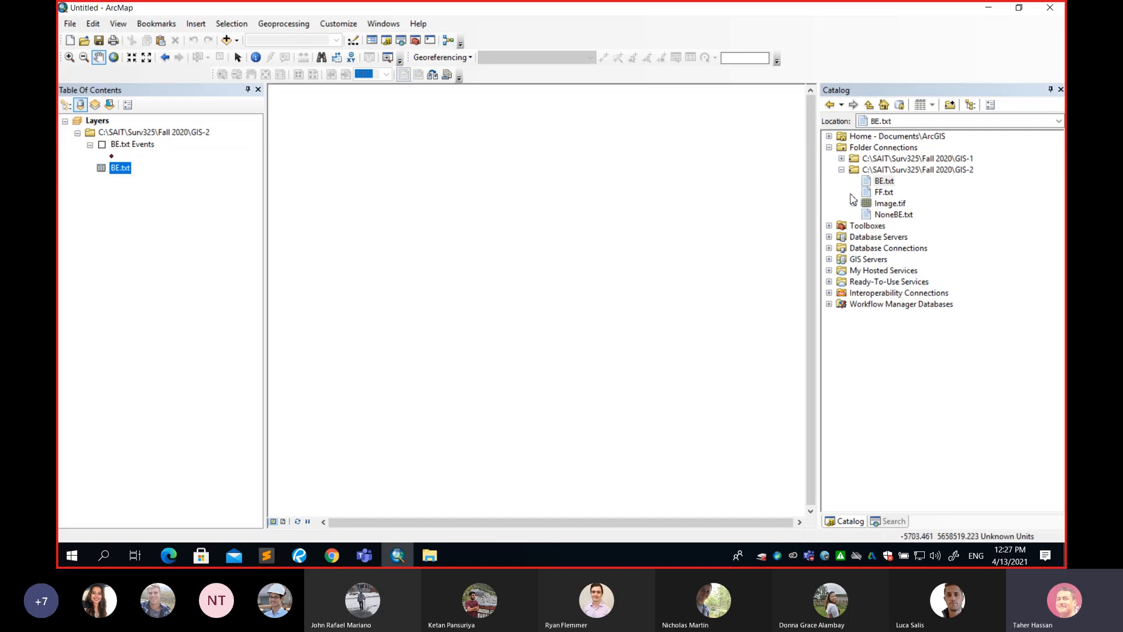
left_click(842, 170)
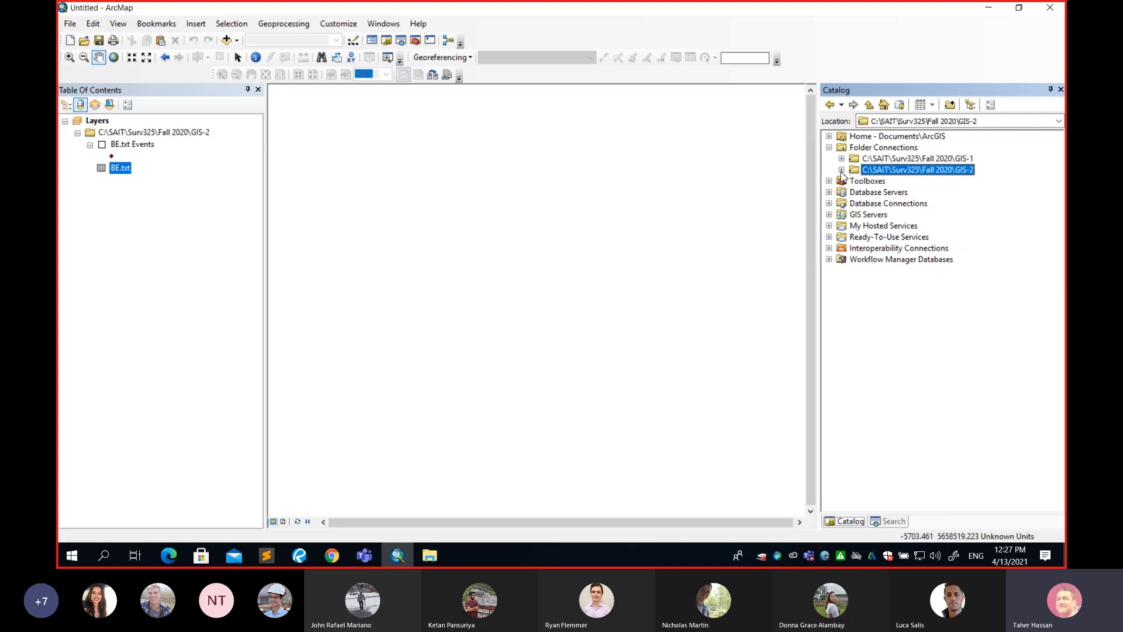
left_click(829, 148)
left_click(829, 159)
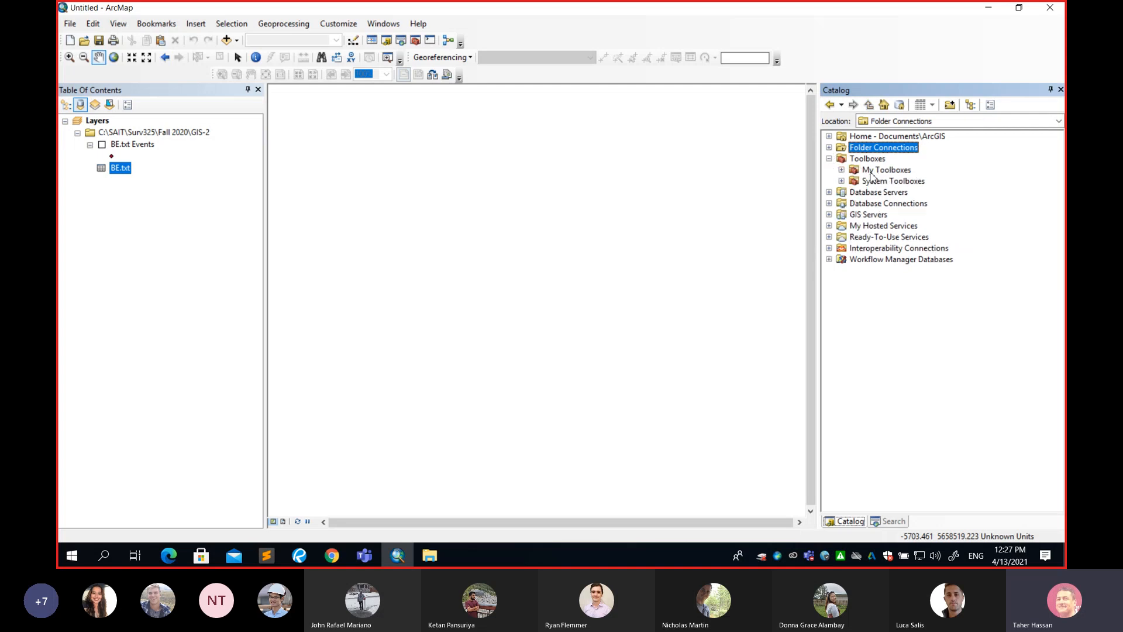
left_click(842, 182)
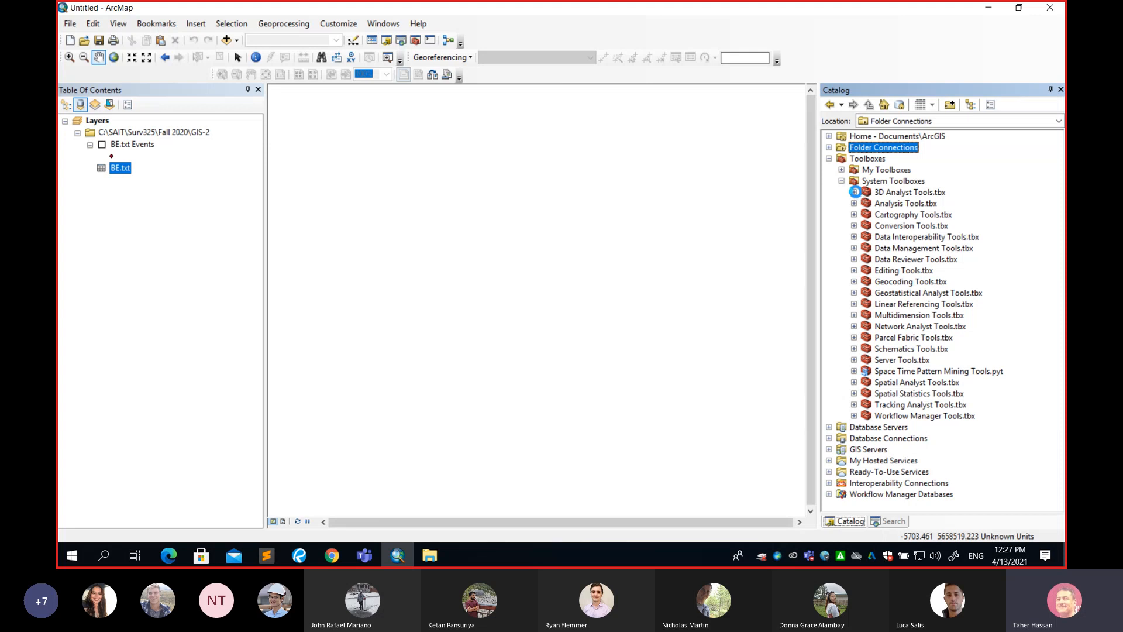
left_click(854, 193)
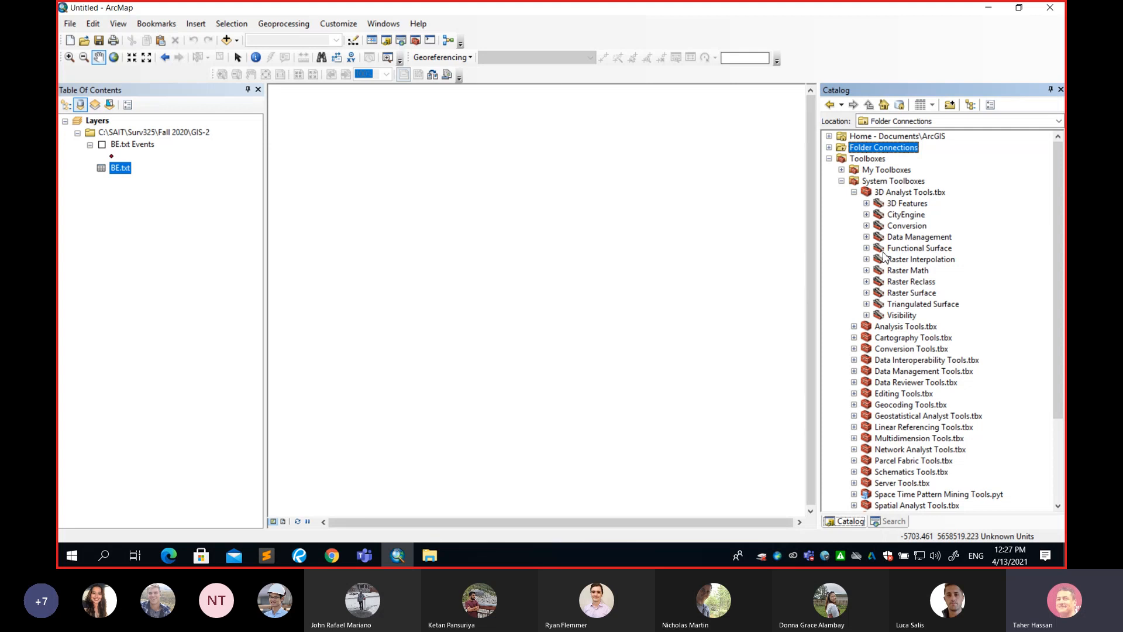
left_click(866, 305)
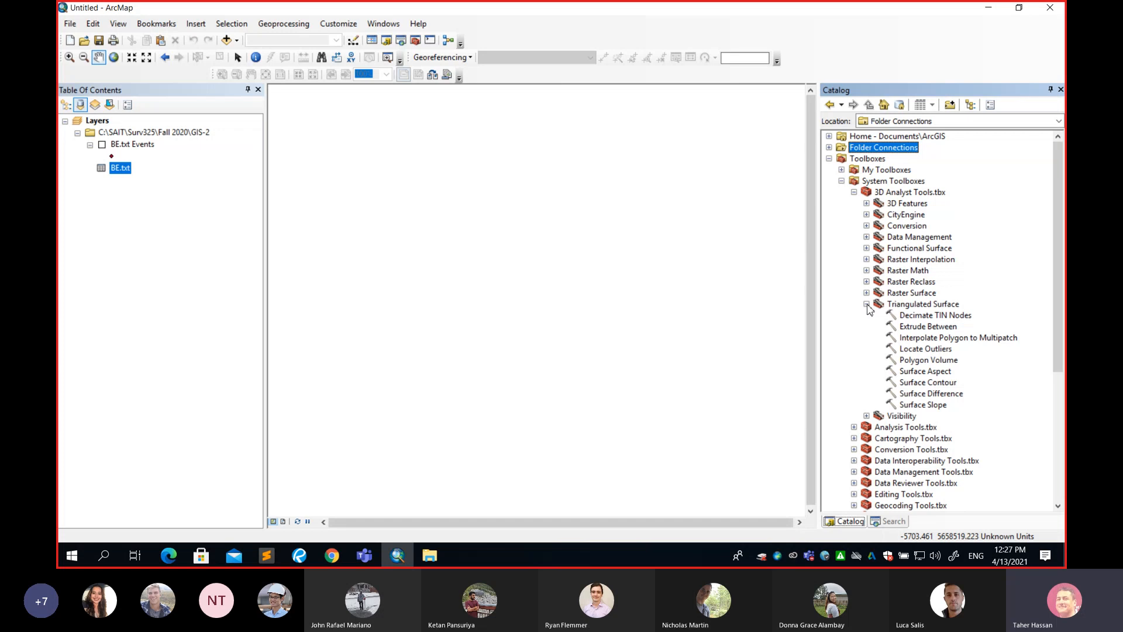
left_click(867, 305)
left_click(854, 192)
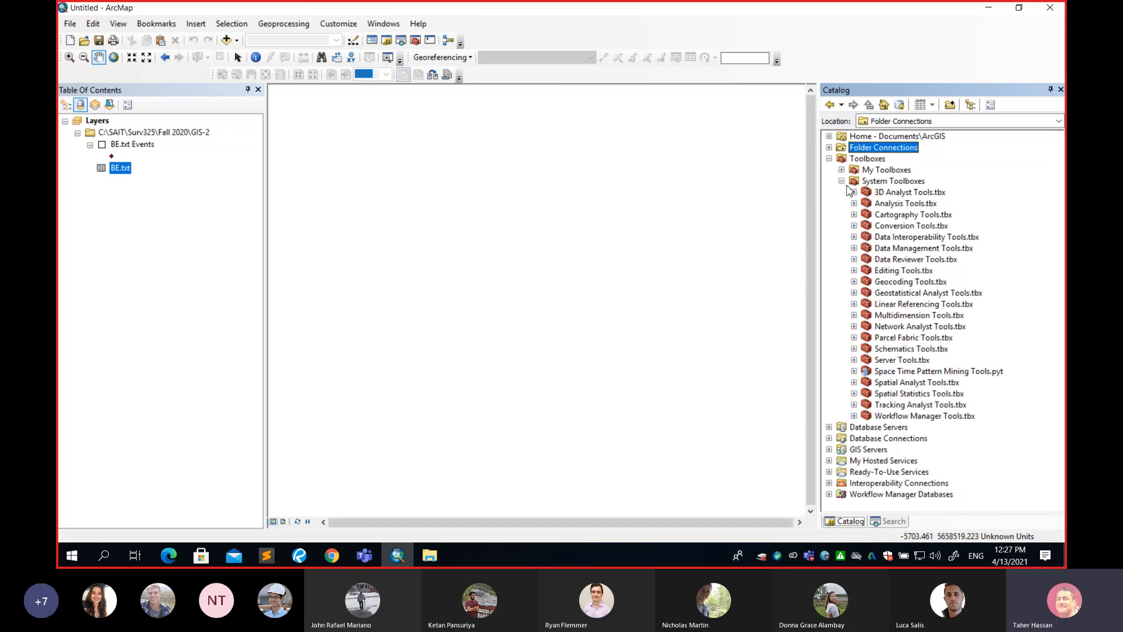
left_click(843, 182)
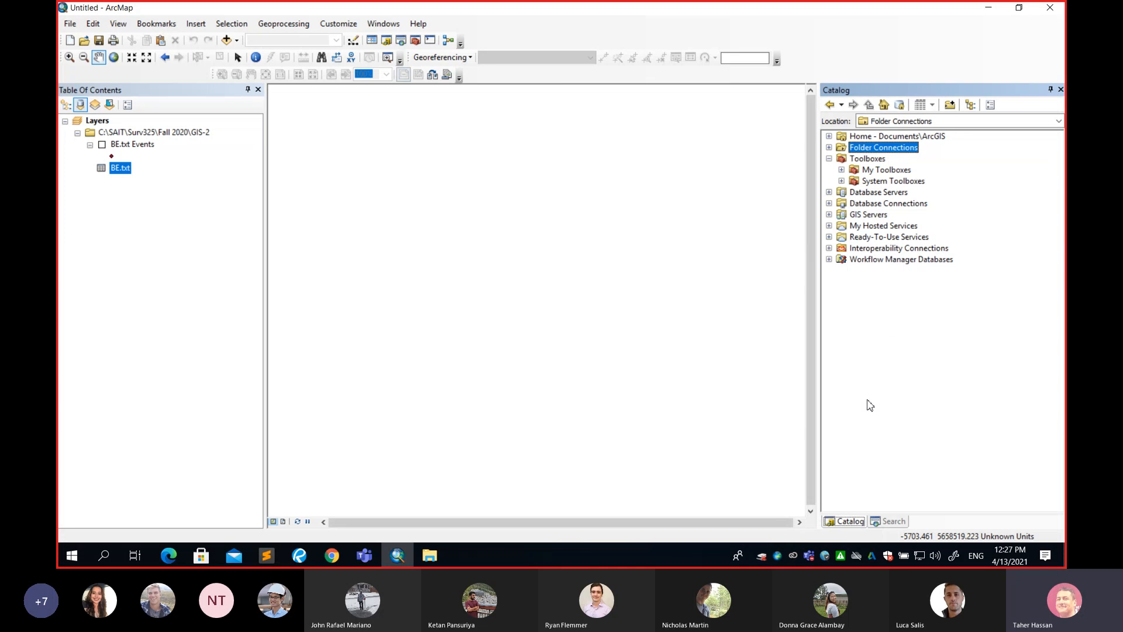
Search the geoprocessing tools for "create tin" and widen the results so the full tool descriptions can be read
left_click(889, 527)
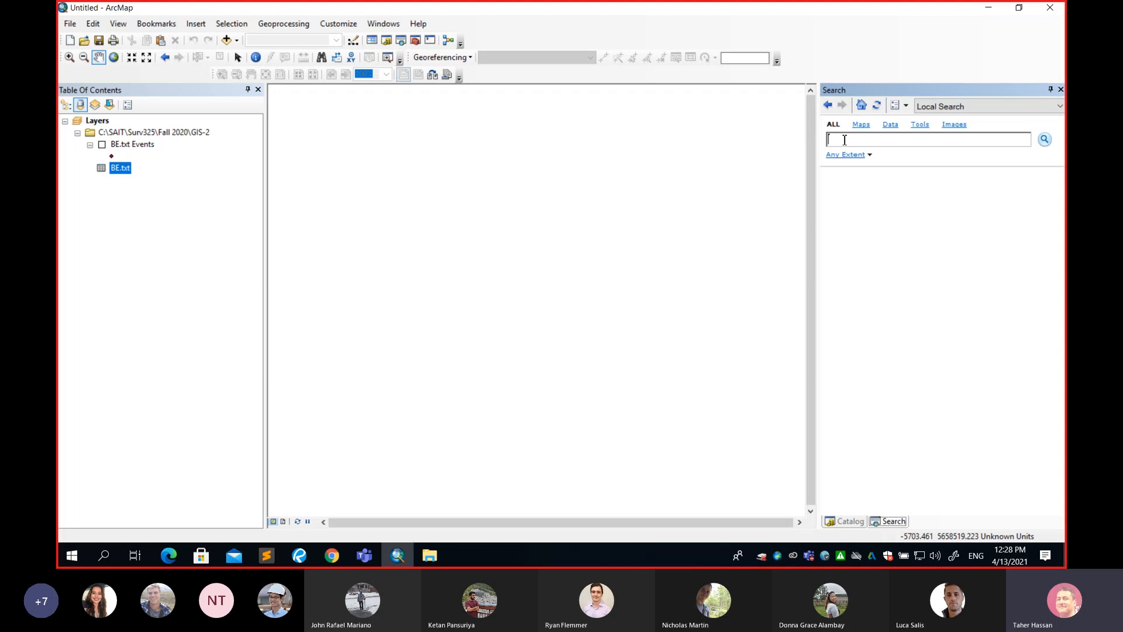
type("create tin")
left_click(920, 126)
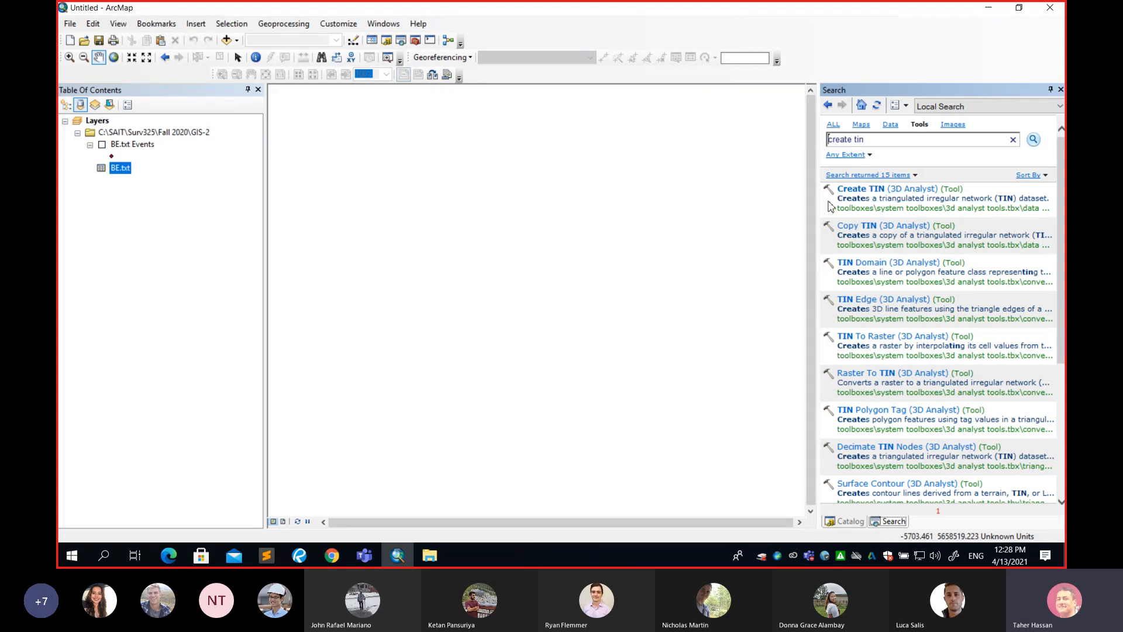
left_click_drag(819, 201, 639, 201)
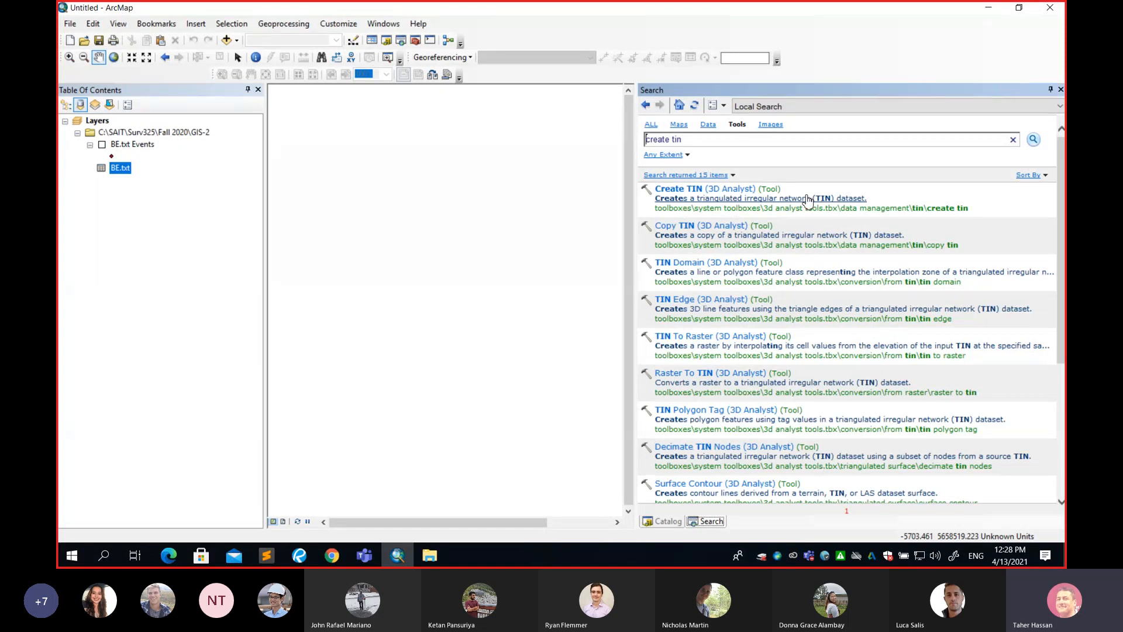
Try to open the Create TIN tool with the 3D Analyst extension switched off, and dismiss the warnings
left_click(736, 192)
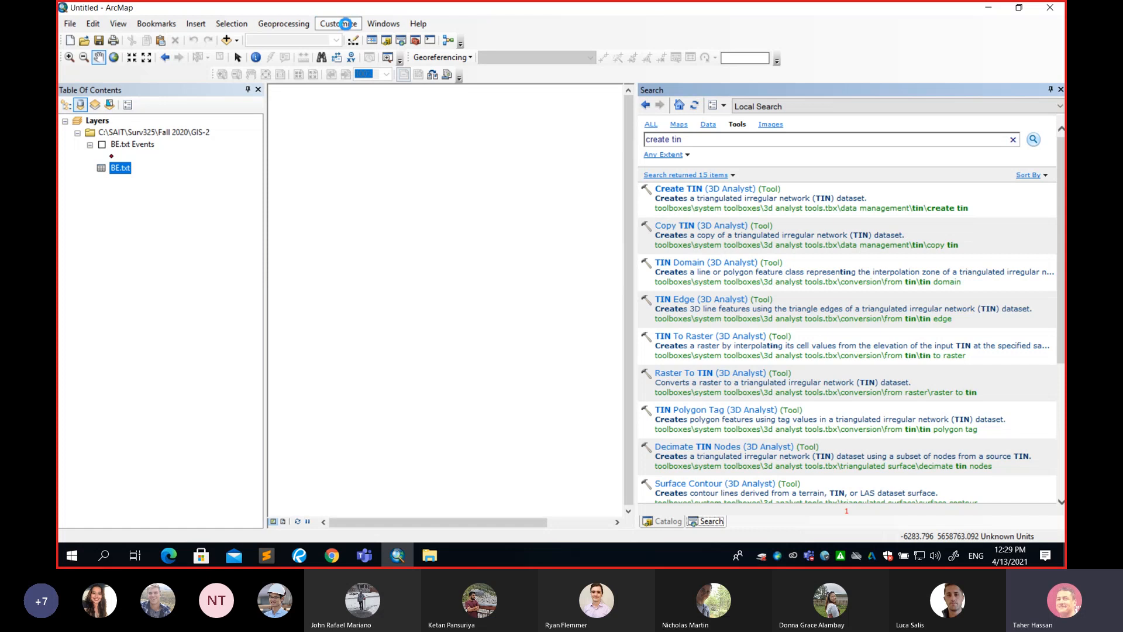
left_click(345, 25)
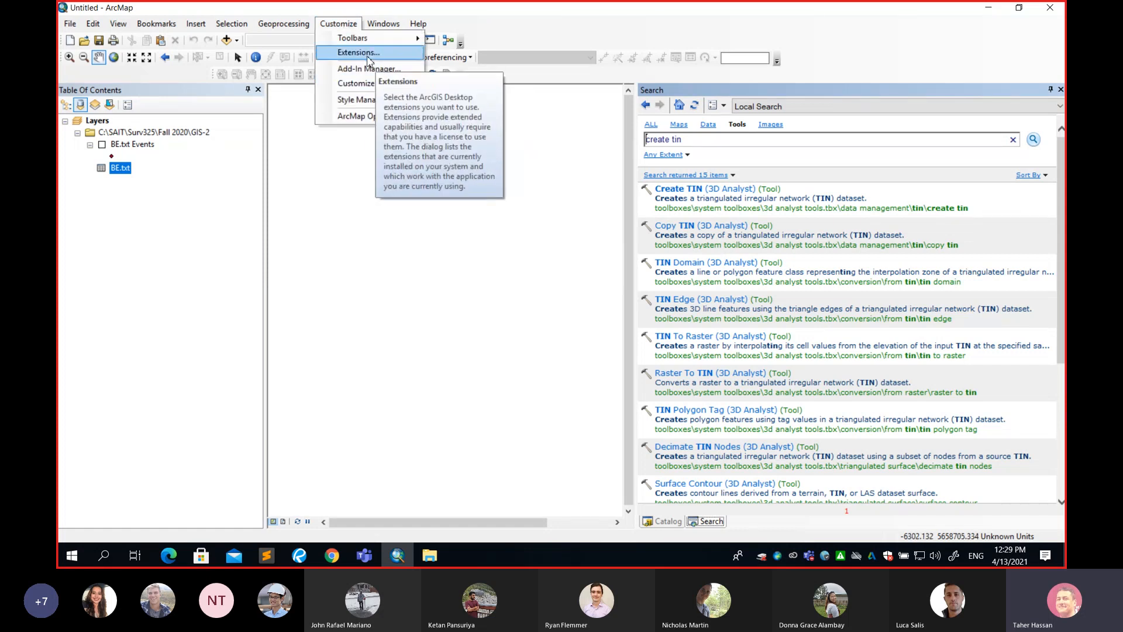
left_click(367, 55)
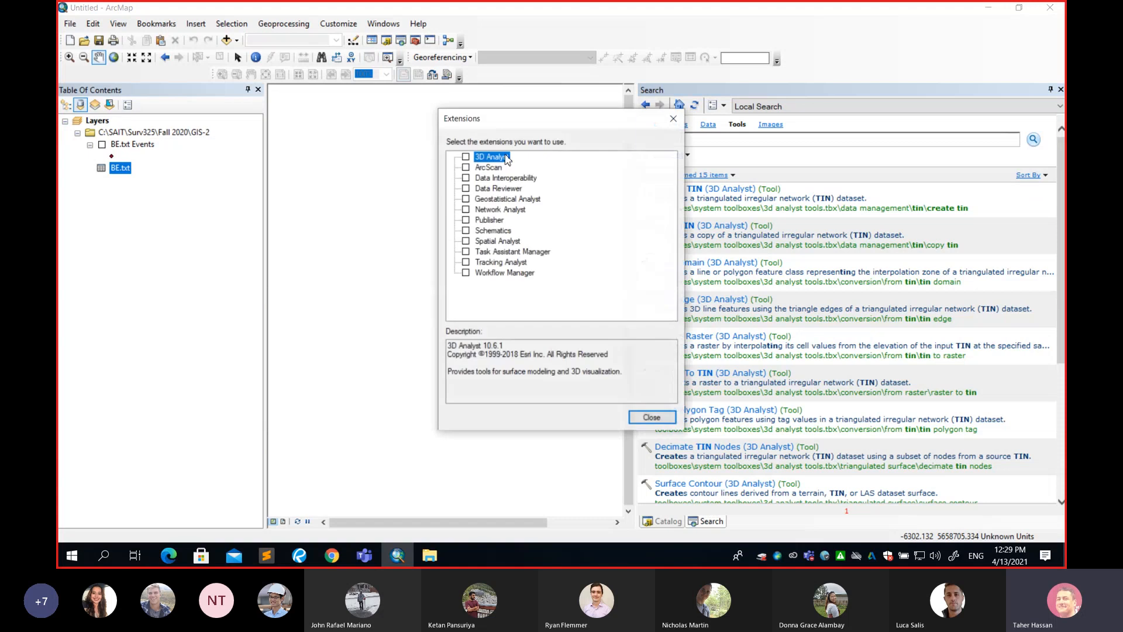
left_click(467, 157)
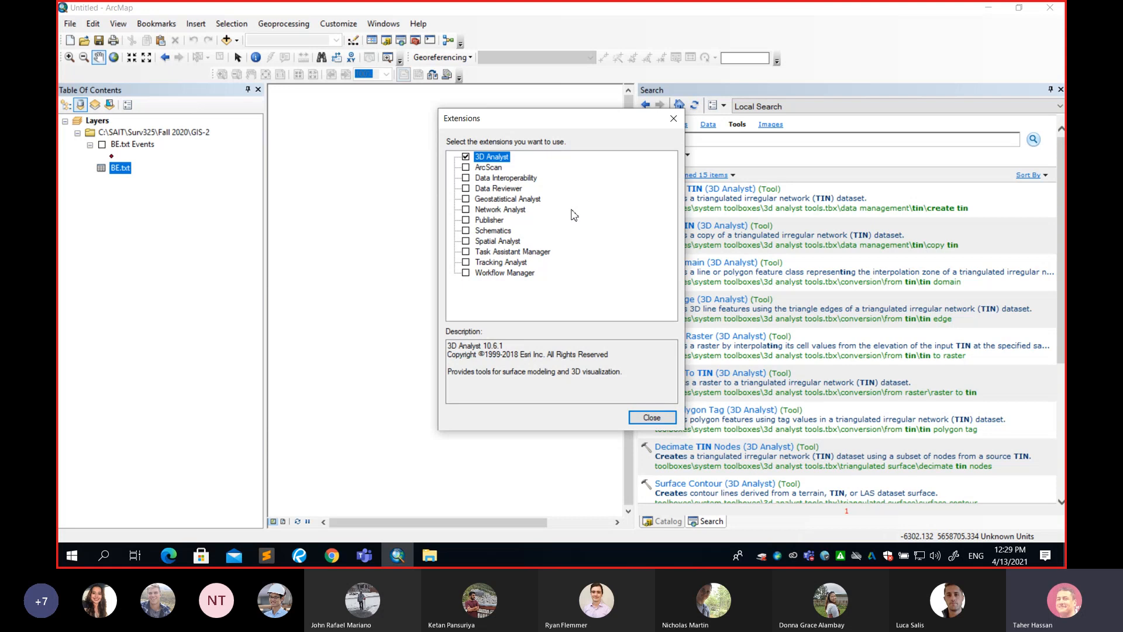
left_click(466, 157)
left_click(652, 417)
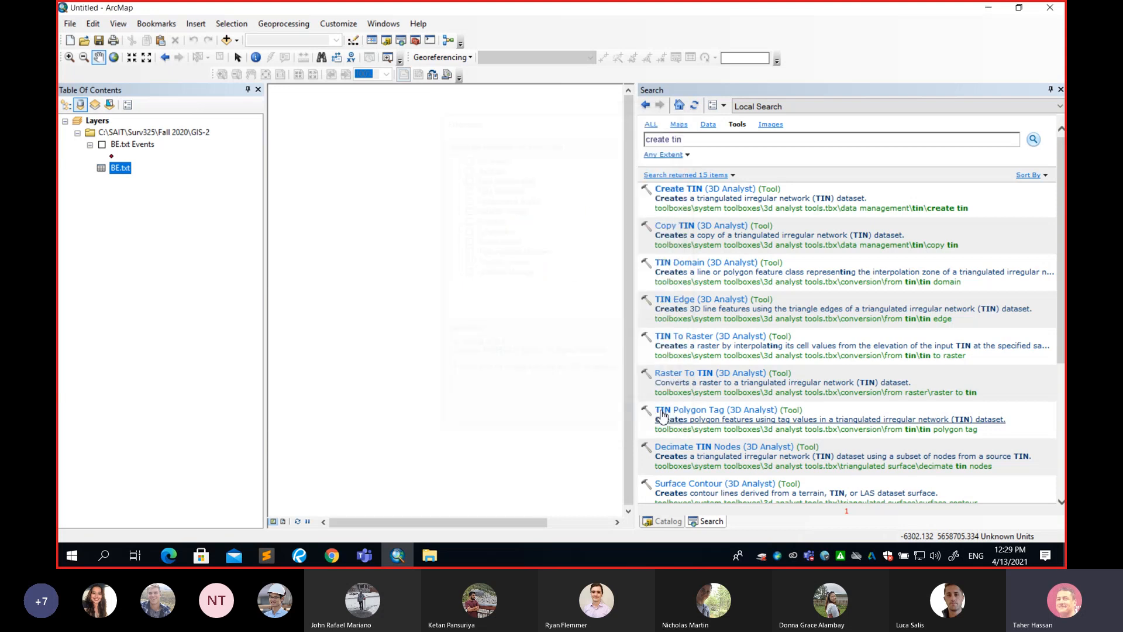
left_click(704, 193)
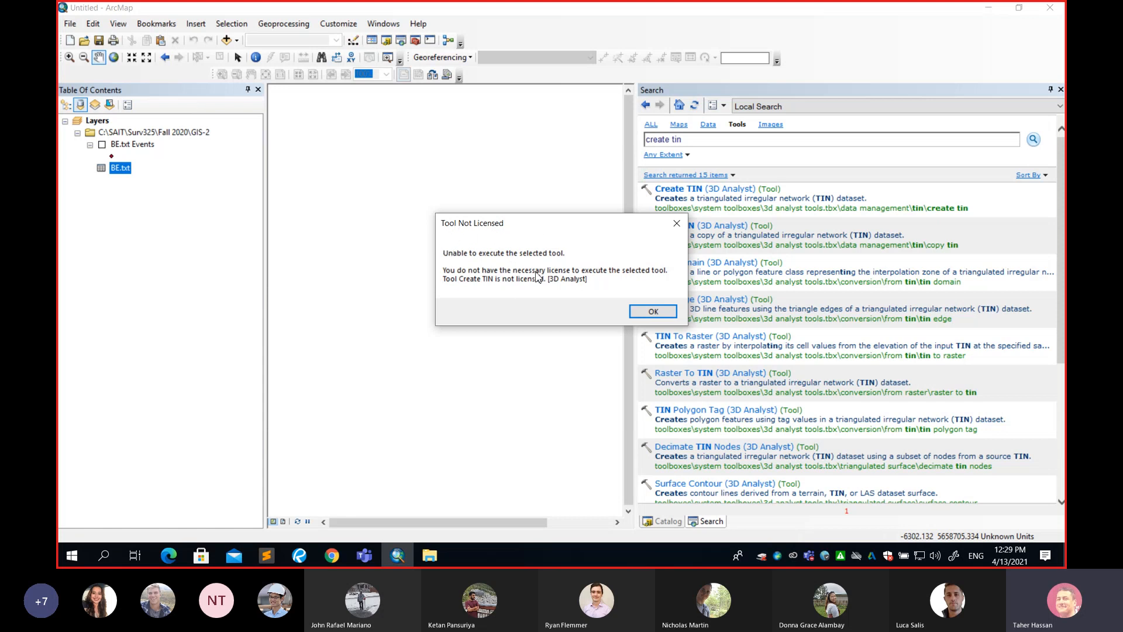
left_click(655, 314)
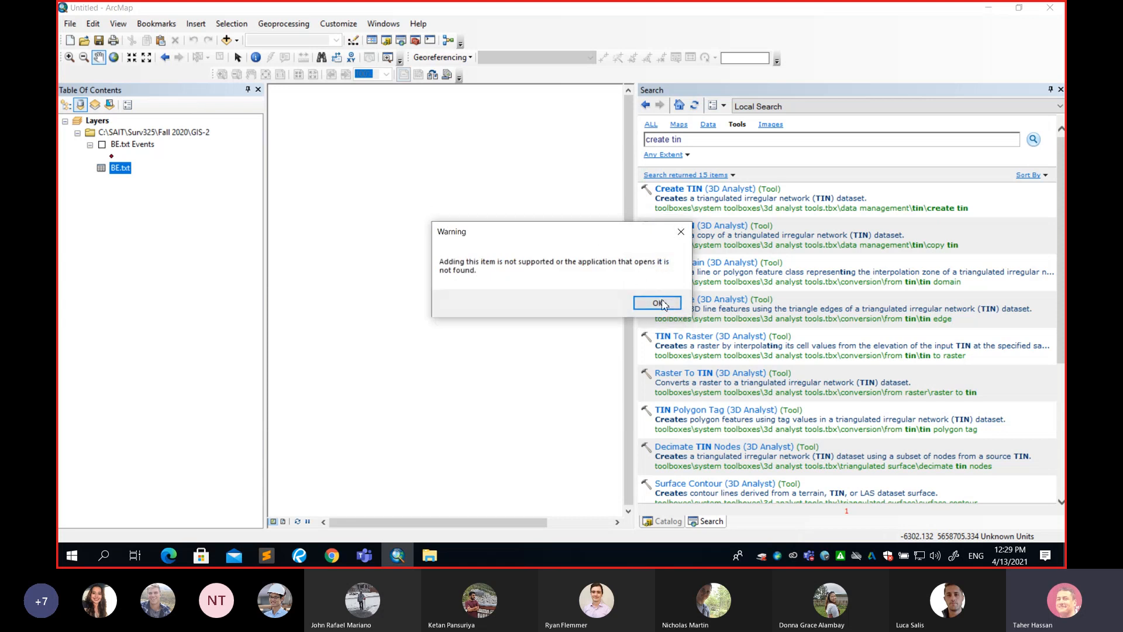
left_click(661, 304)
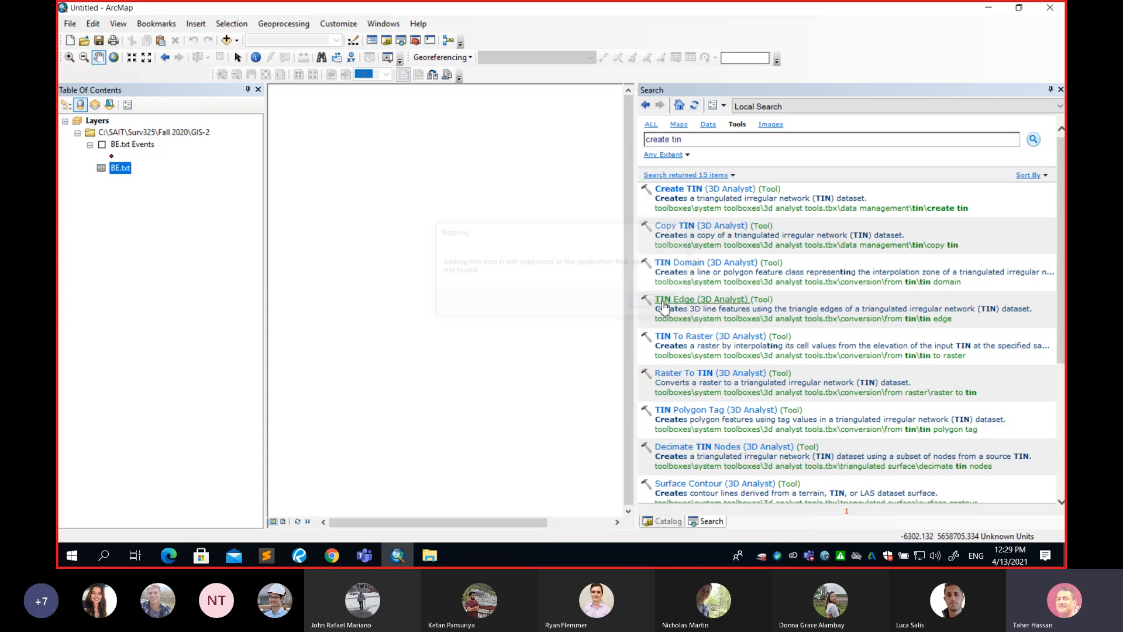
Enable the 3D Analyst extension, and open the Create TIN tool to look over its output and coordinate system settings
left_click(348, 25)
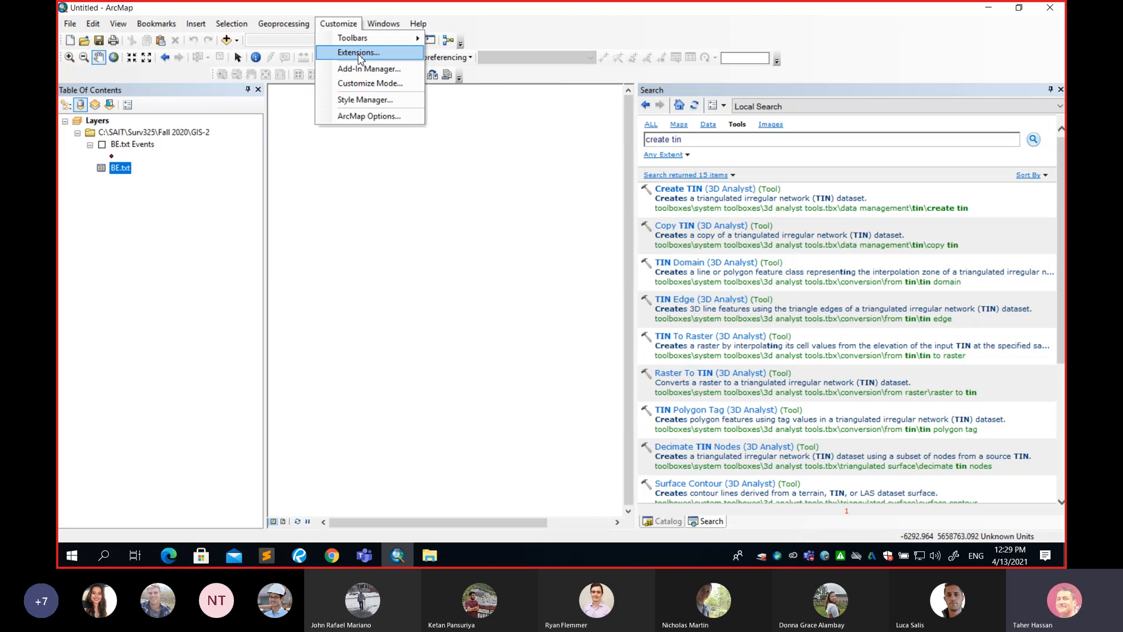
left_click(359, 52)
left_click(466, 156)
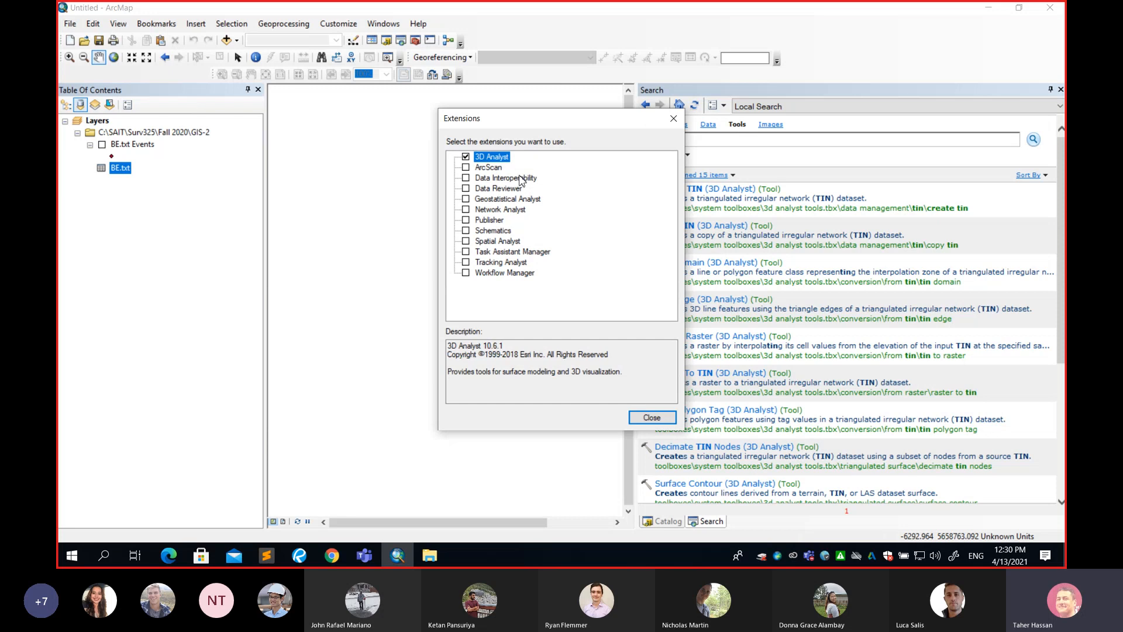
left_click(652, 417)
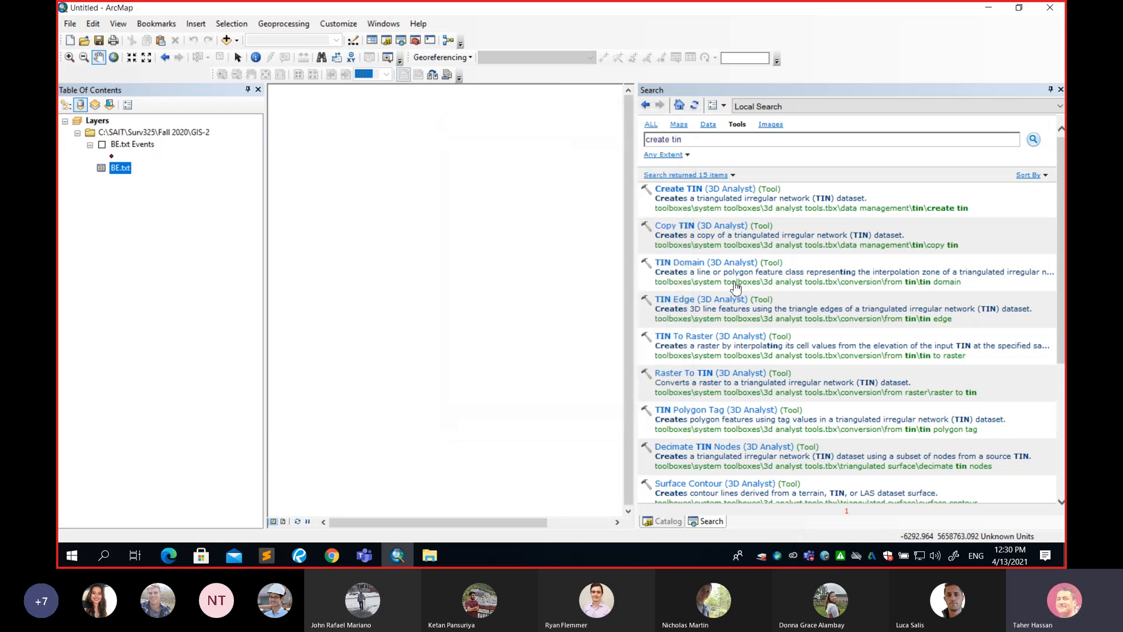
left_click(709, 193)
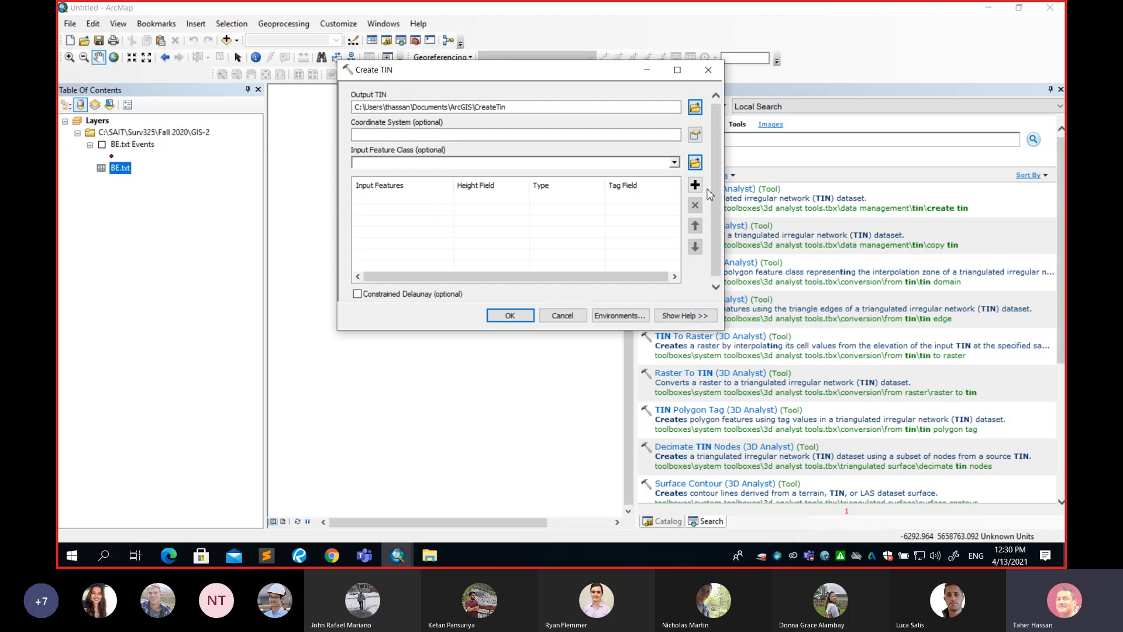
left_click_drag(463, 77, 451, 105)
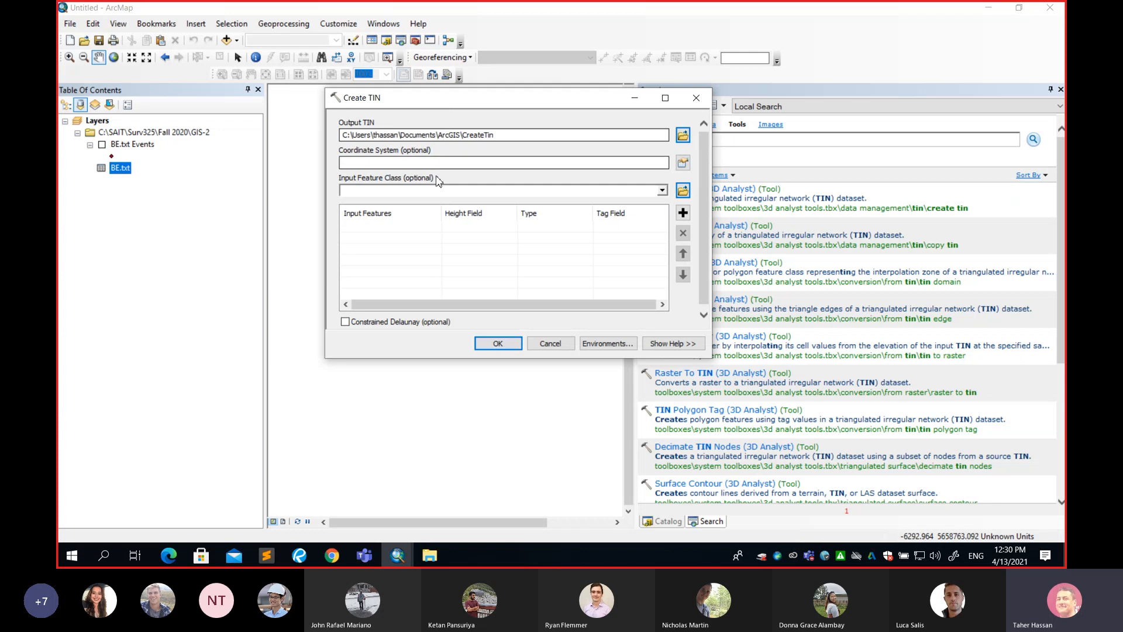
left_click(367, 190)
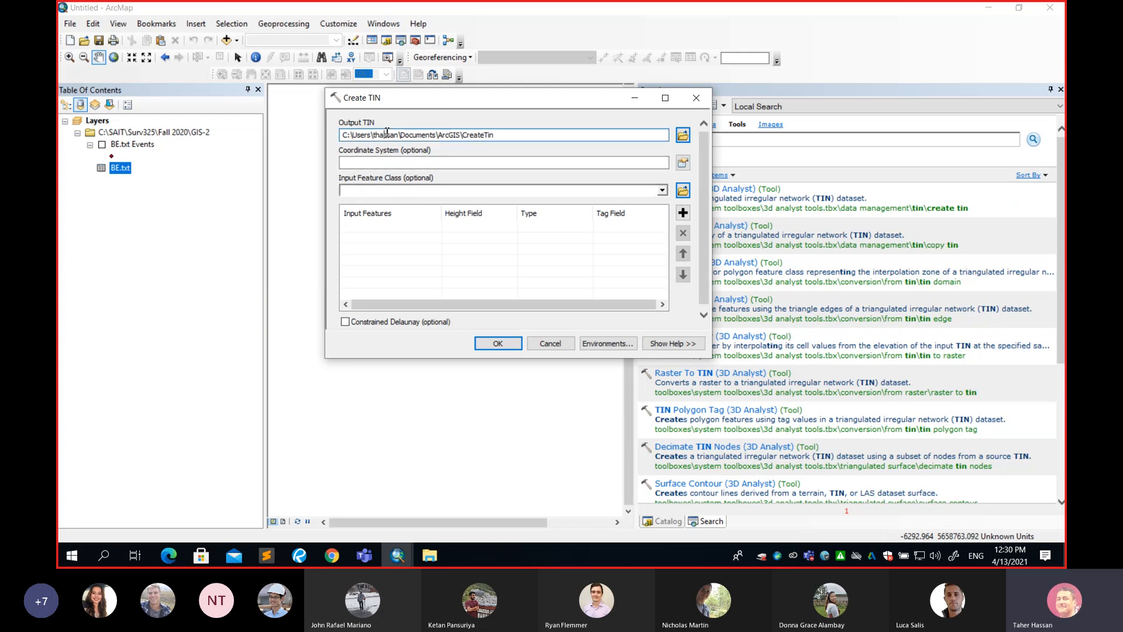
left_click(390, 163)
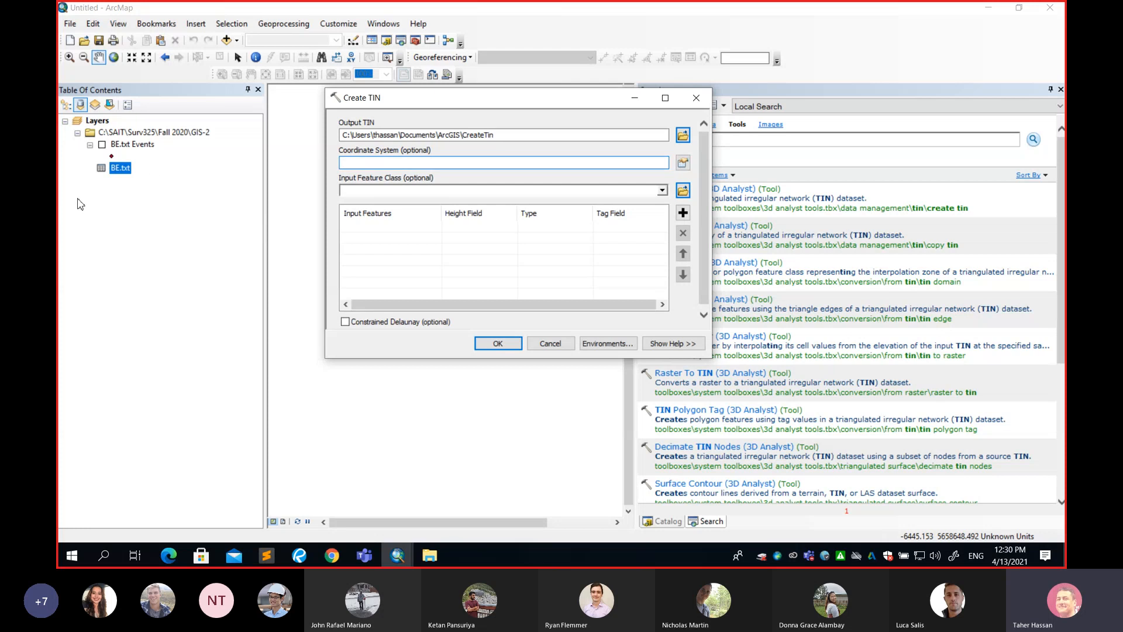
Check the Teams meeting window, and add the BE.txt Events layer as an input feature of the Create TIN tool
left_click(126, 146)
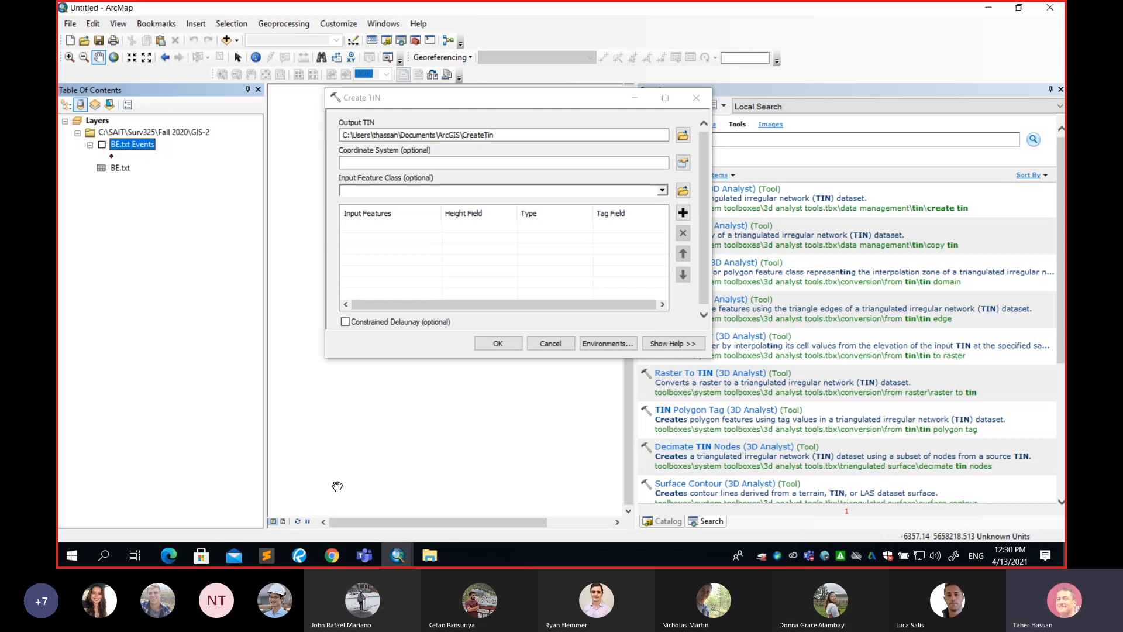
mouse_move(368, 559)
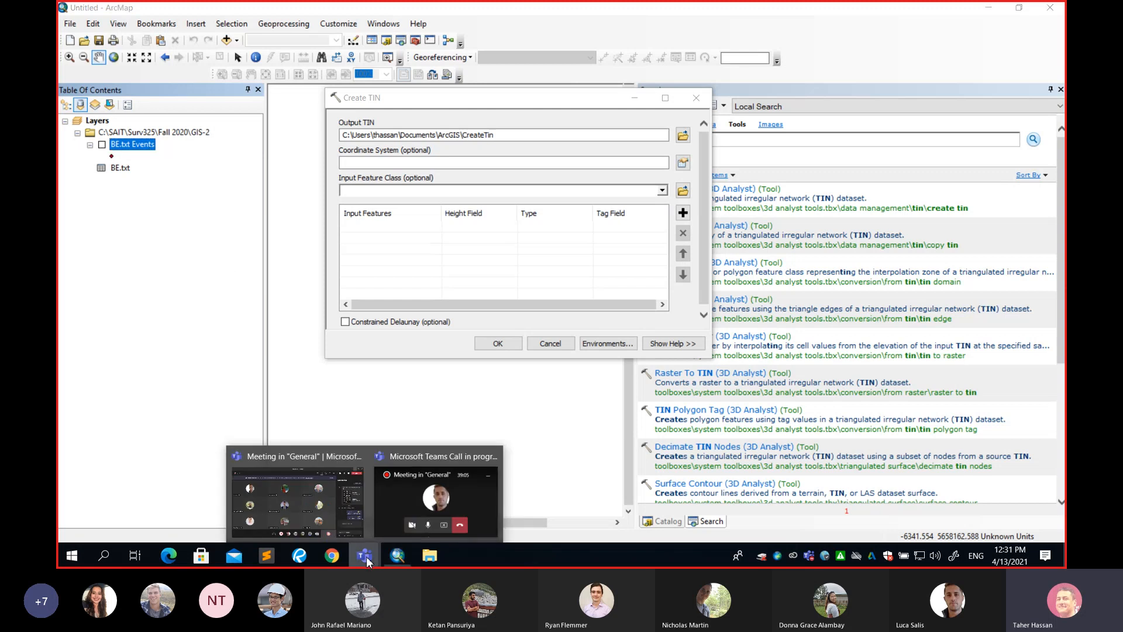
left_click(327, 496)
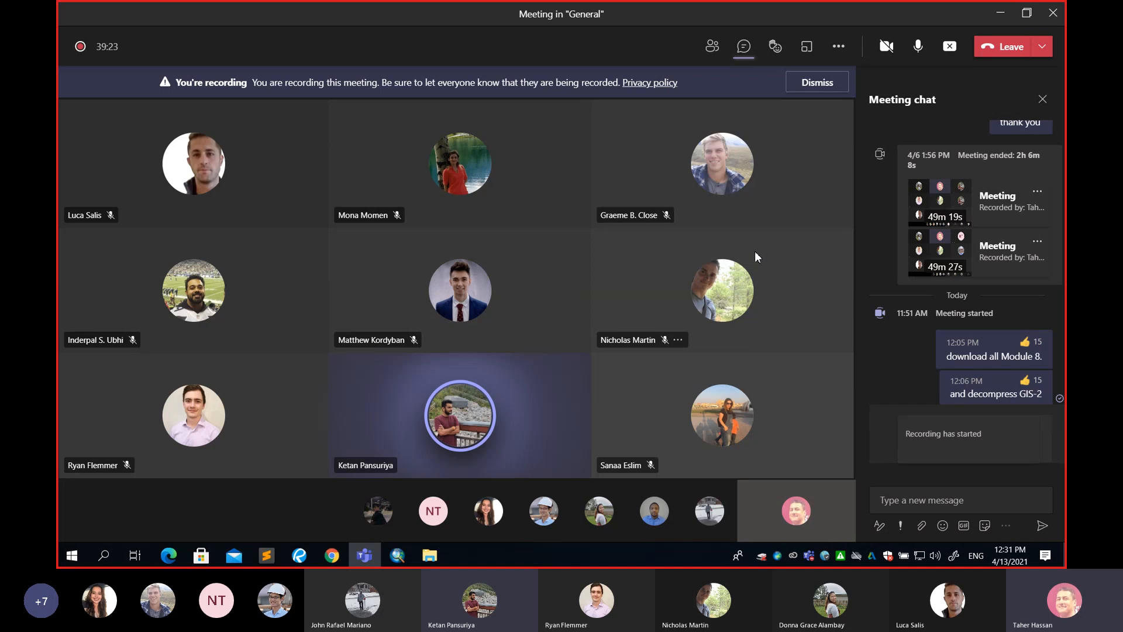
left_click(995, 13)
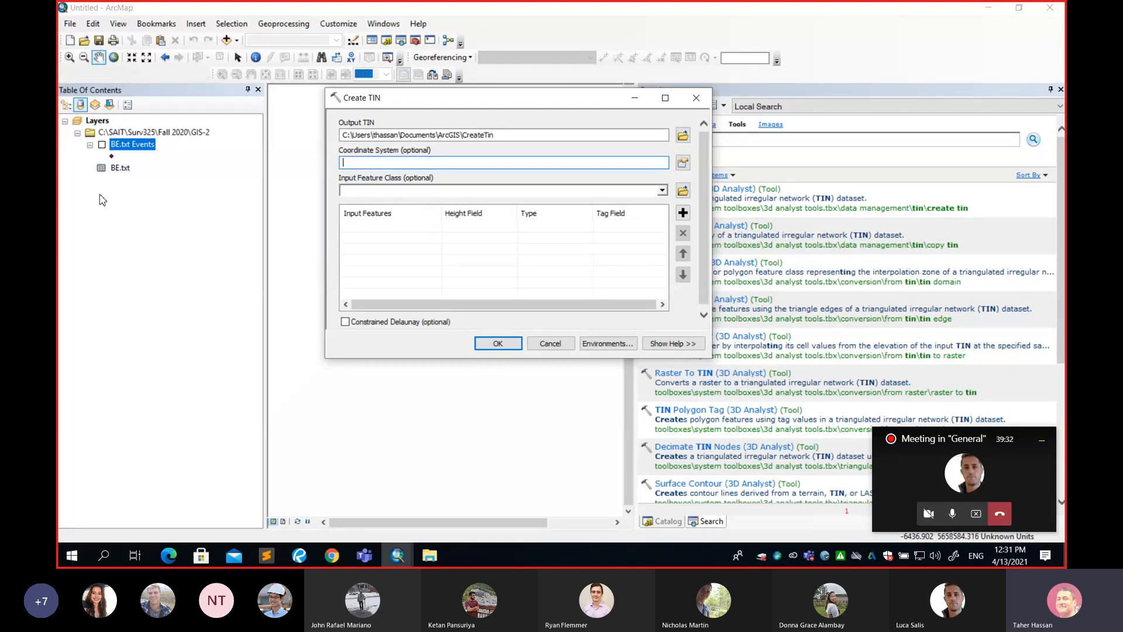
left_click(136, 151)
left_click_drag(136, 150, 389, 236)
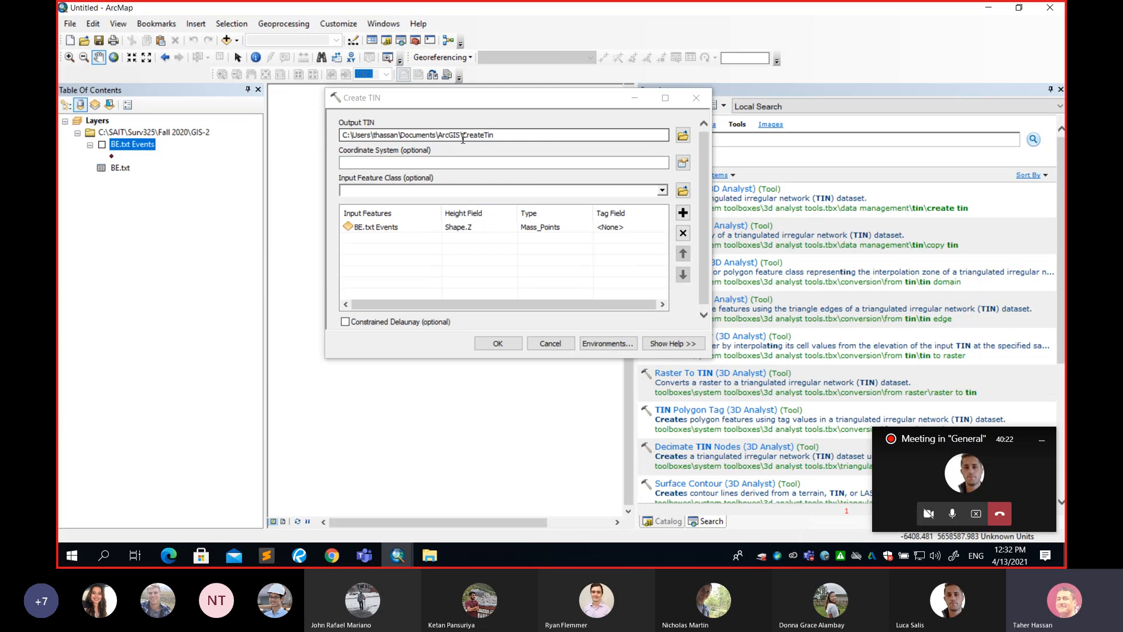
Set the output TIN to a dataset named TTIN in the C:\SAIT\Surv325\Fall 2020\GIS-2 folder
left_click_drag(513, 135, 340, 135)
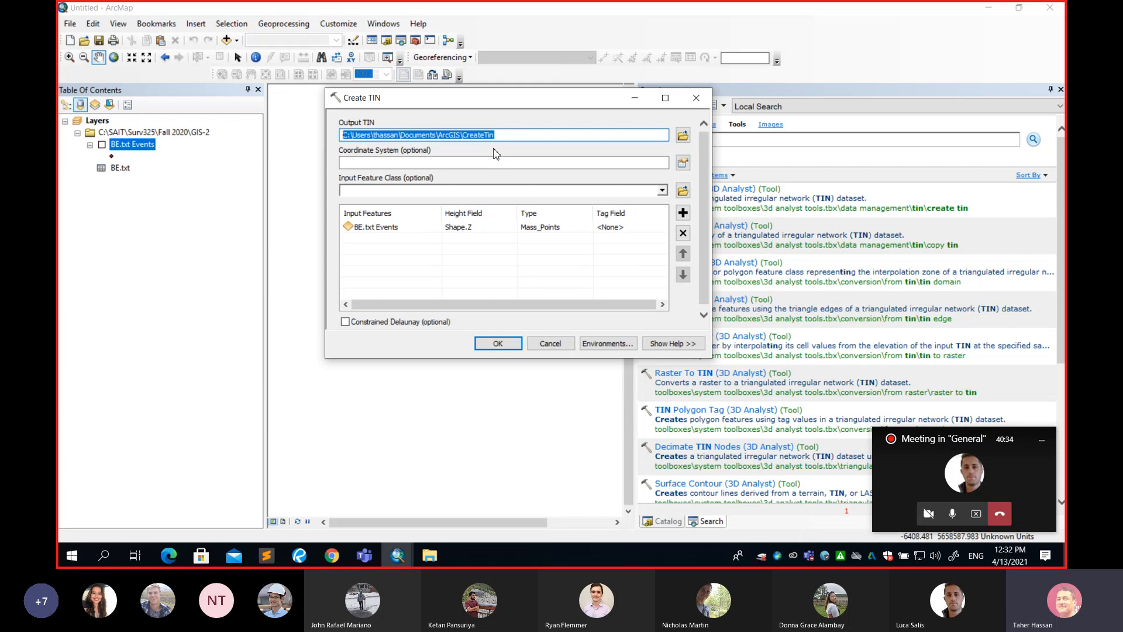
left_click(684, 138)
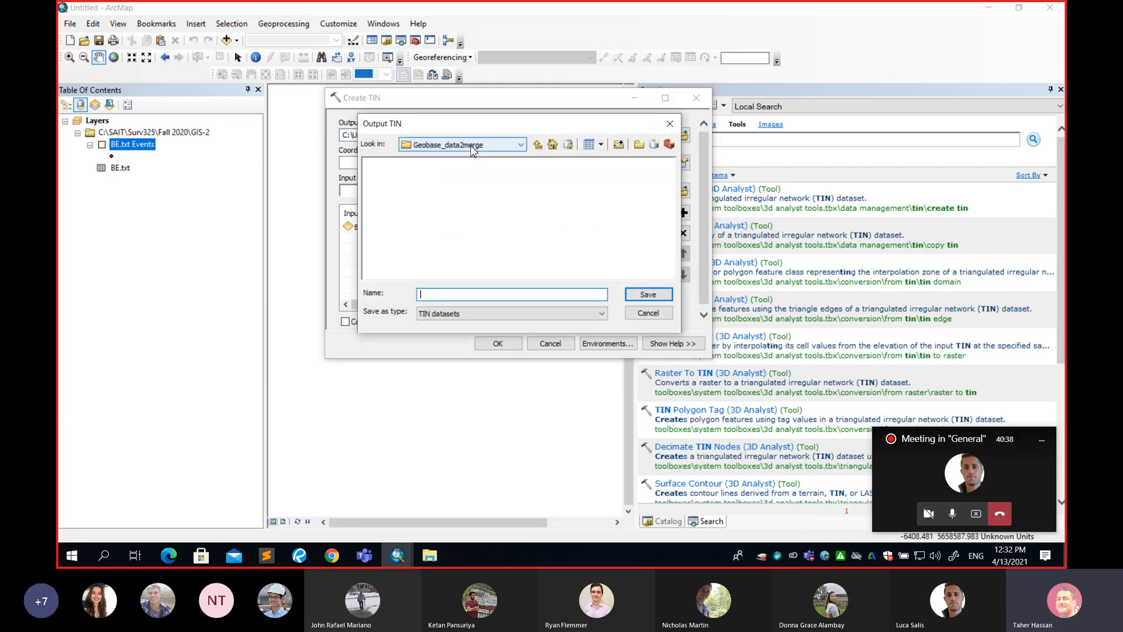
left_click(473, 147)
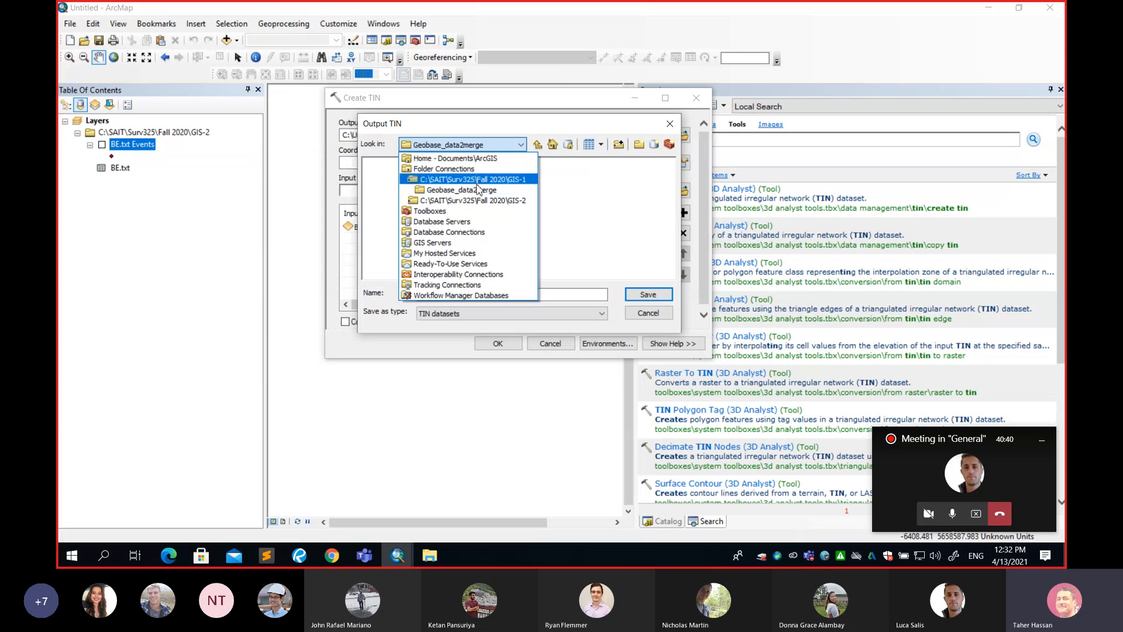
left_click(478, 202)
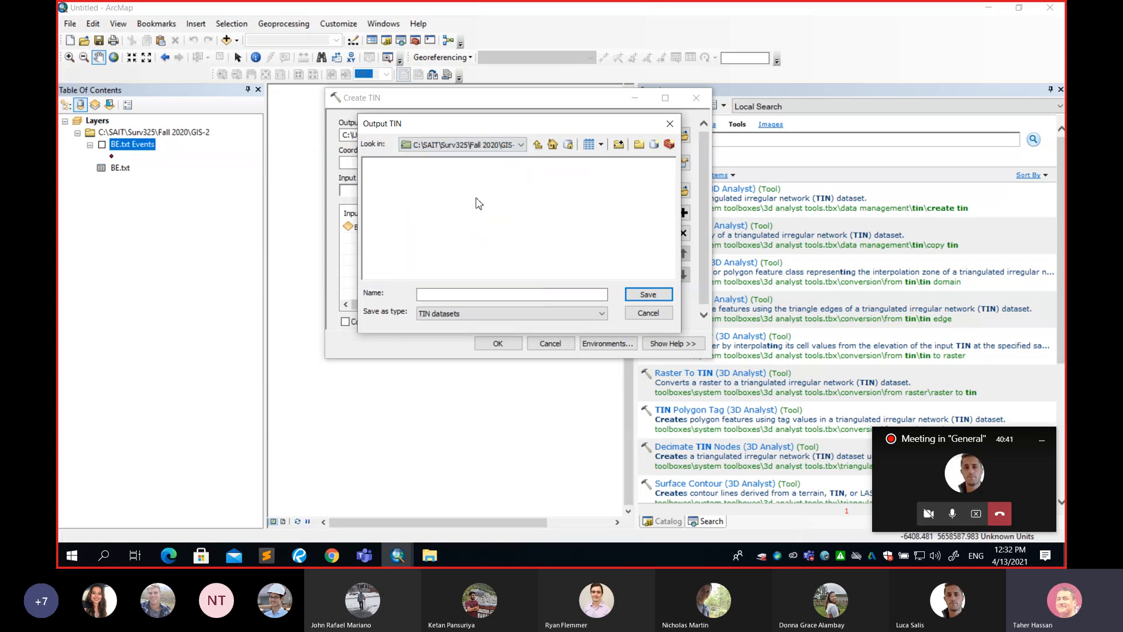
left_click(485, 296)
left_click(454, 292)
type("TTIN")
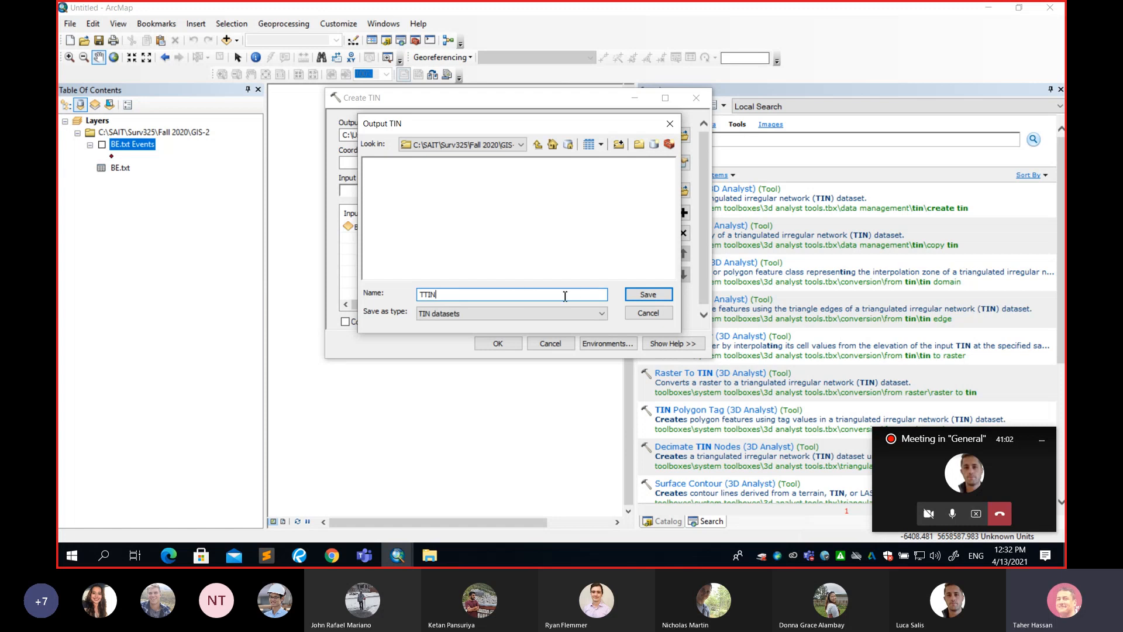
left_click_drag(452, 298, 420, 298)
left_click(648, 295)
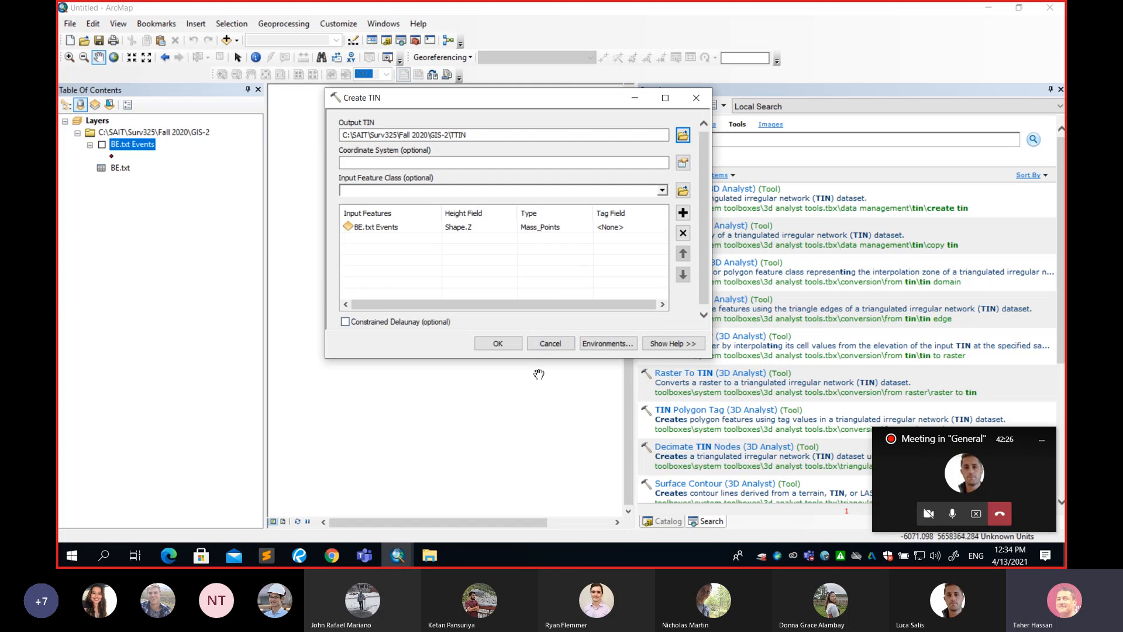
Run the Create TIN tool, and clear map space by narrowing the search pane and minimizing the floating meeting window
left_click(498, 344)
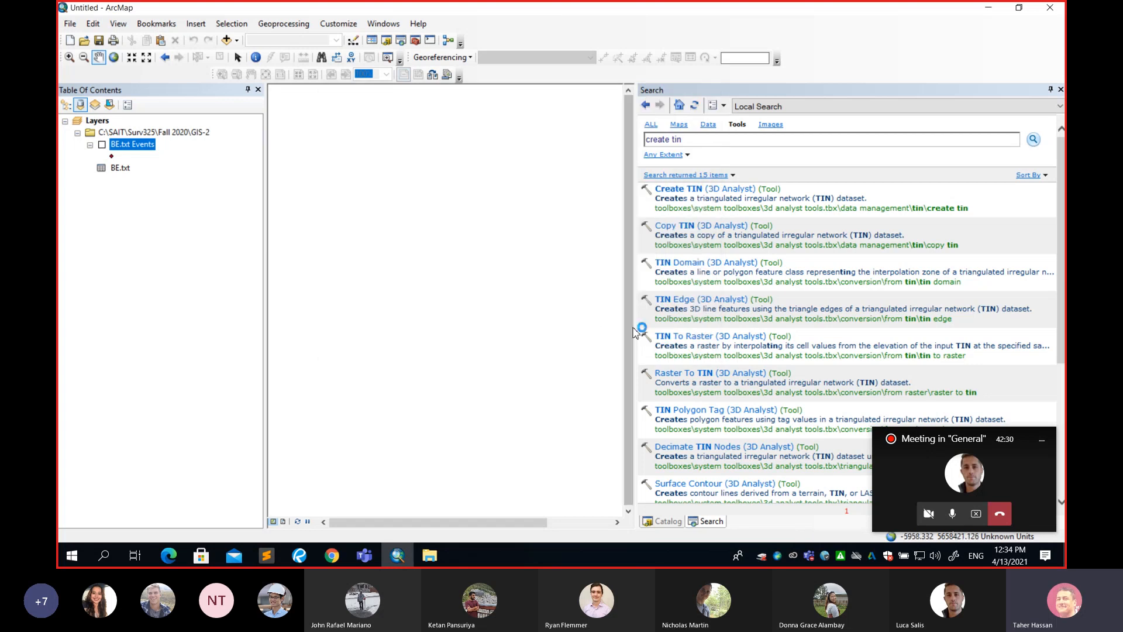
left_click_drag(637, 331, 887, 329)
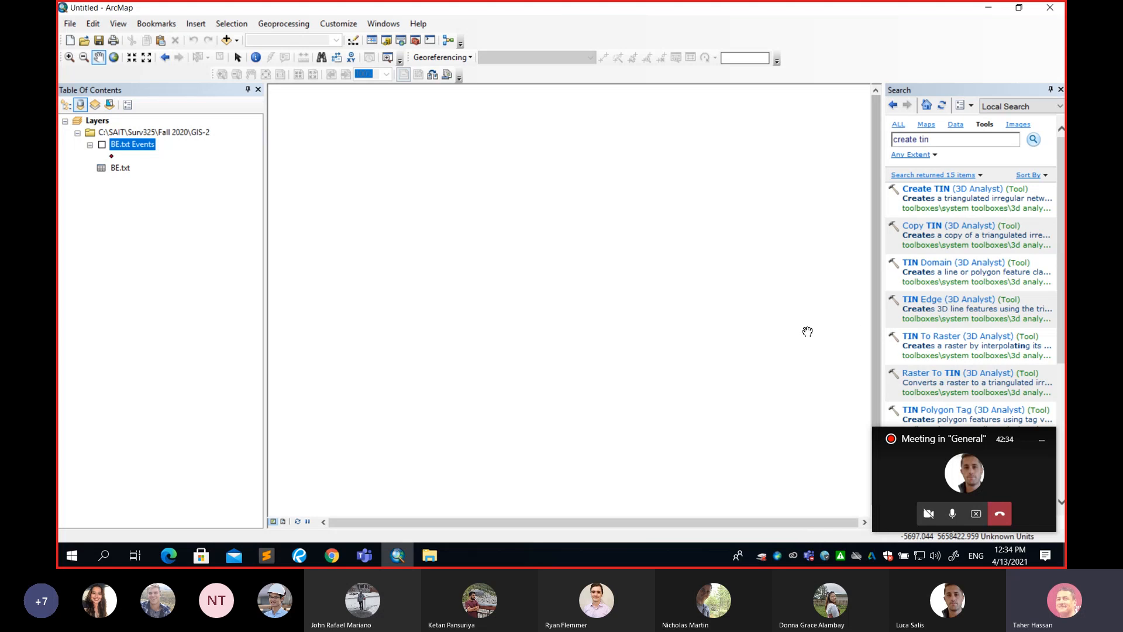
left_click(1042, 439)
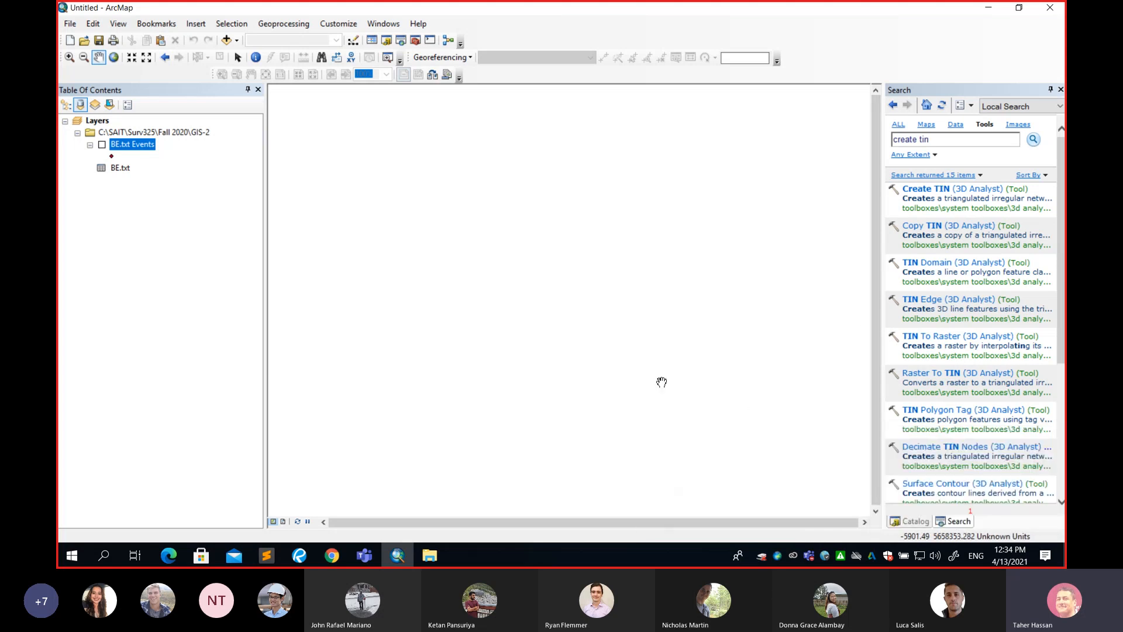
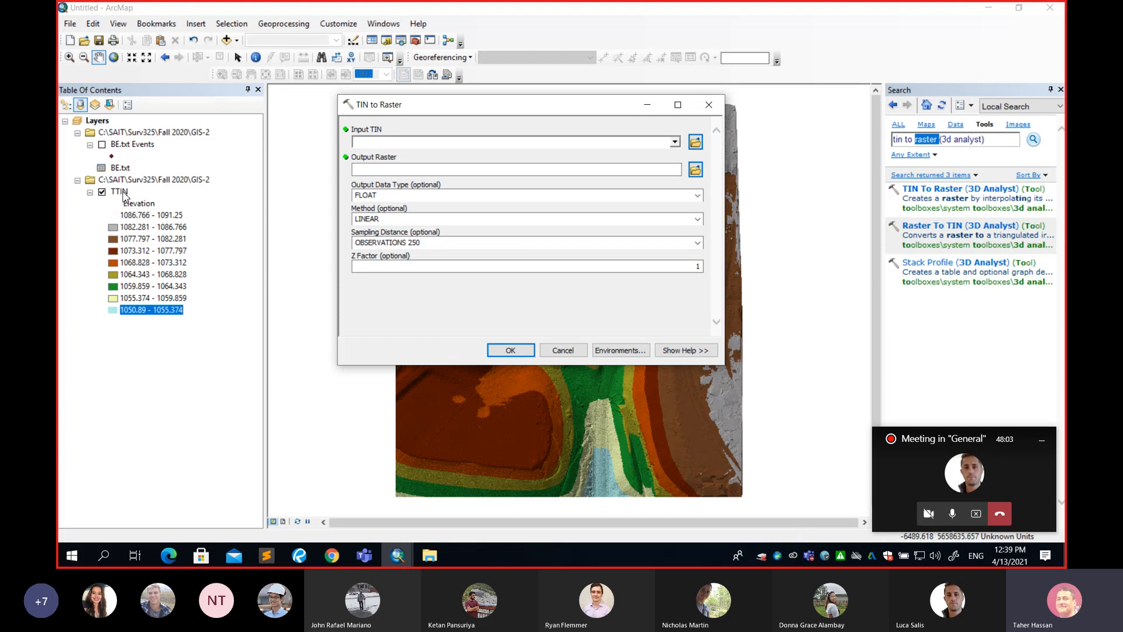
Set the TTIN layer as the TIN to Raster input and the output raster to Traster in the GIS-2 folder
left_click(120, 193)
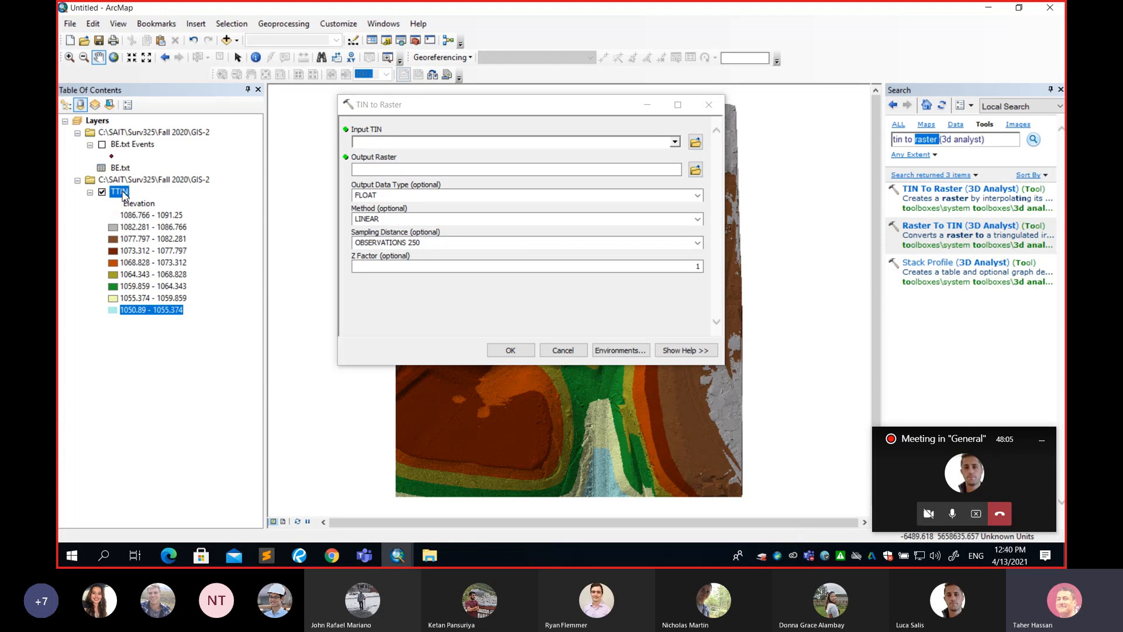
left_click_drag(123, 194, 374, 142)
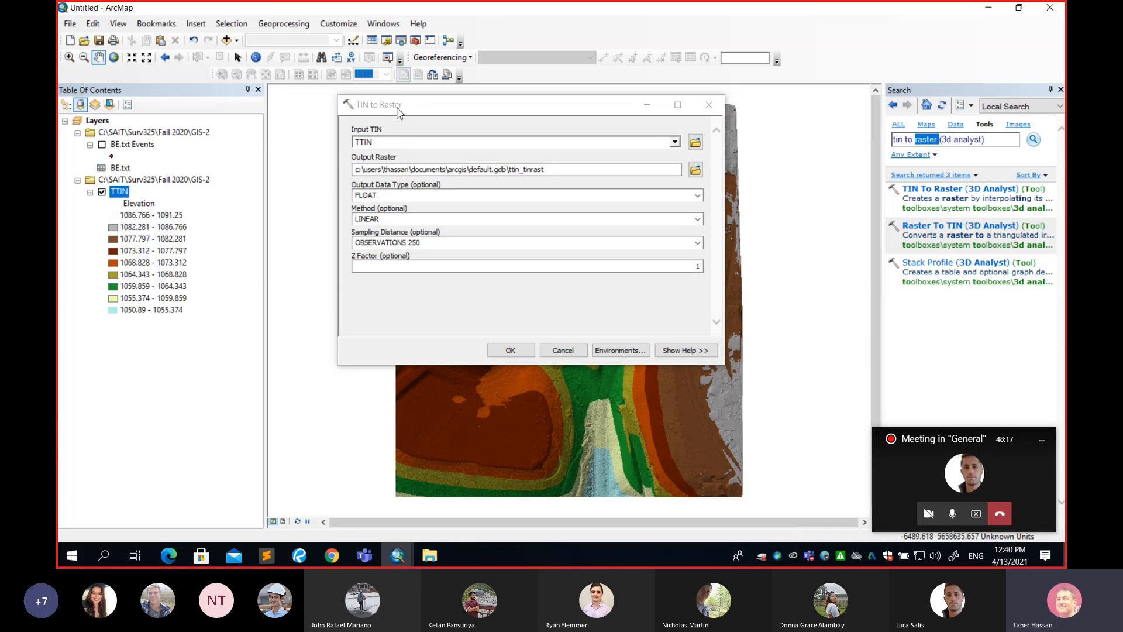
left_click(378, 143)
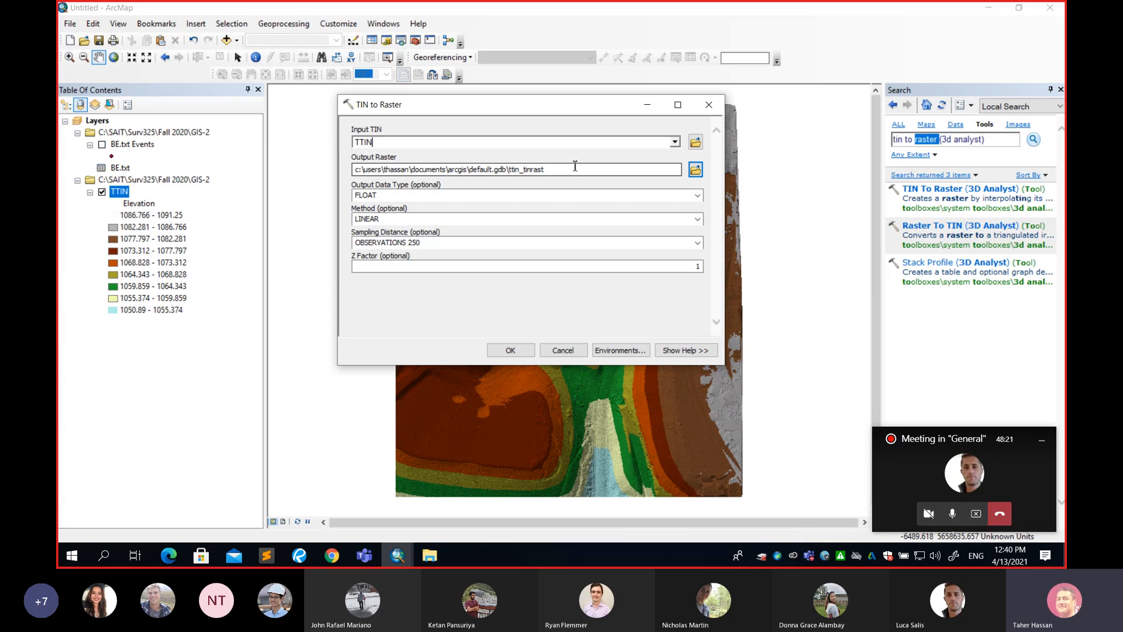
left_click_drag(576, 173, 345, 177)
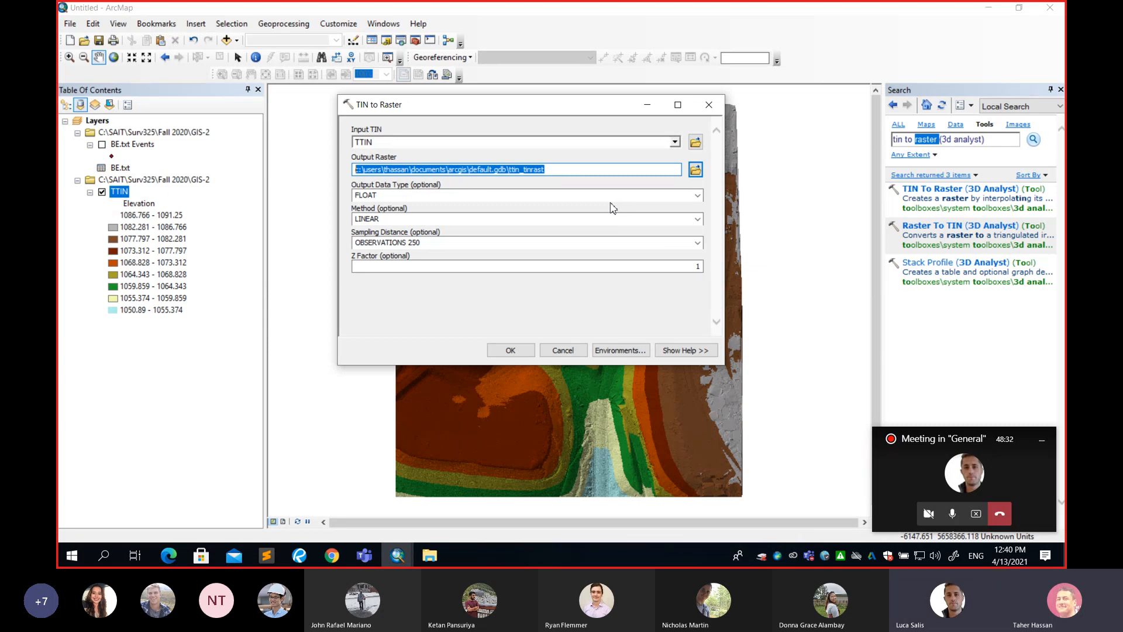
left_click(695, 170)
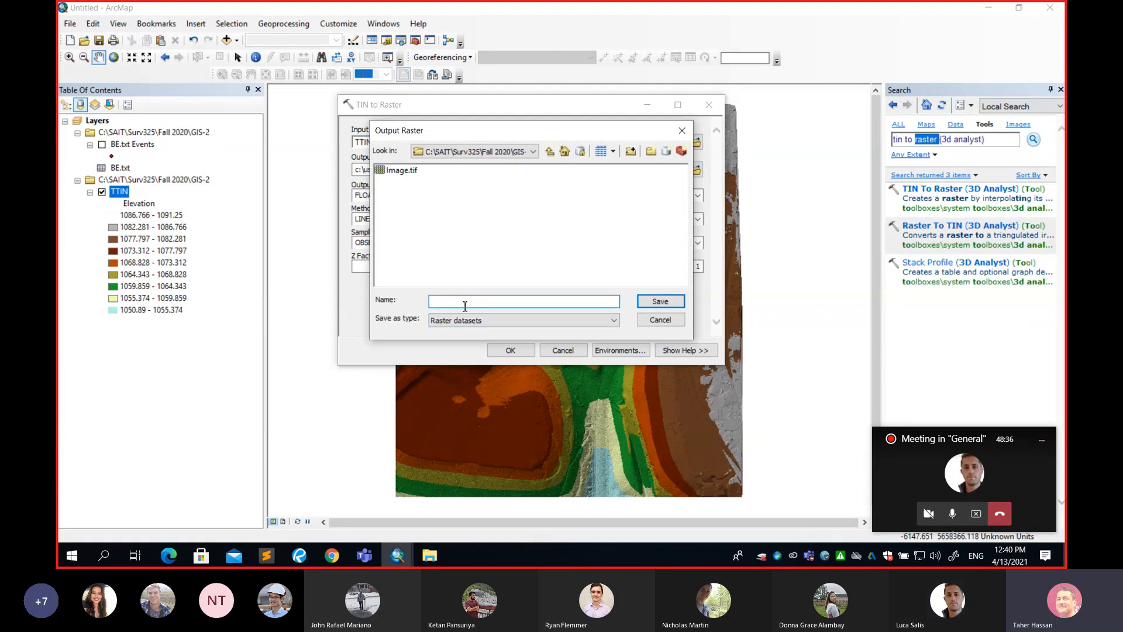
type("Traster")
left_click(653, 301)
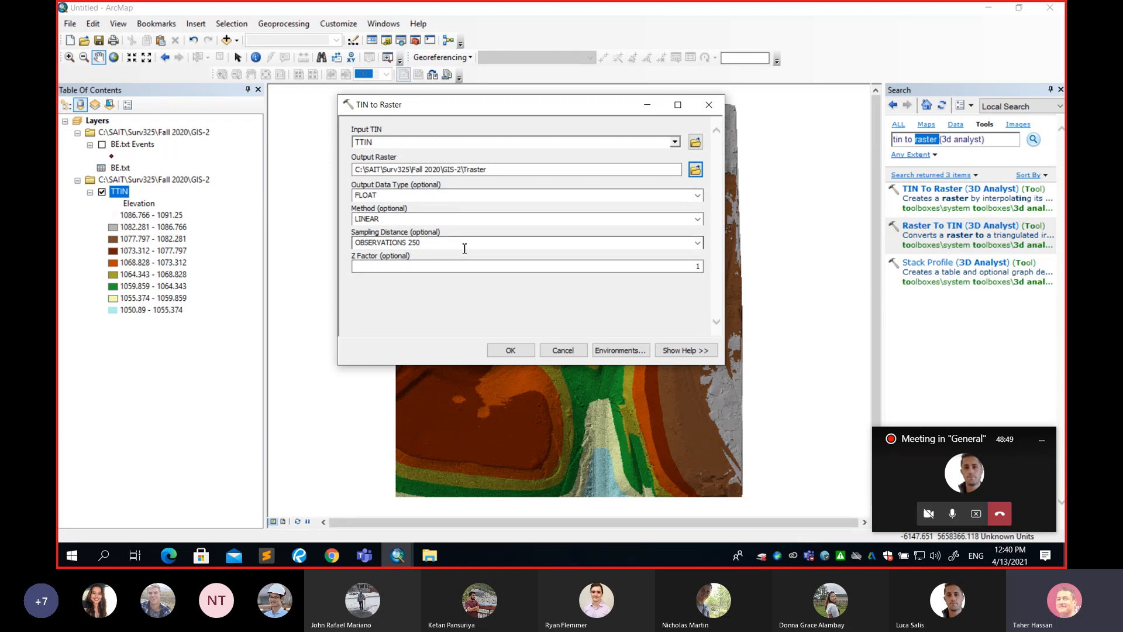
Look over the interpolation methods of the TIN to Raster tool, and check the Teams meeting window before returning to ArcMap
left_click(699, 219)
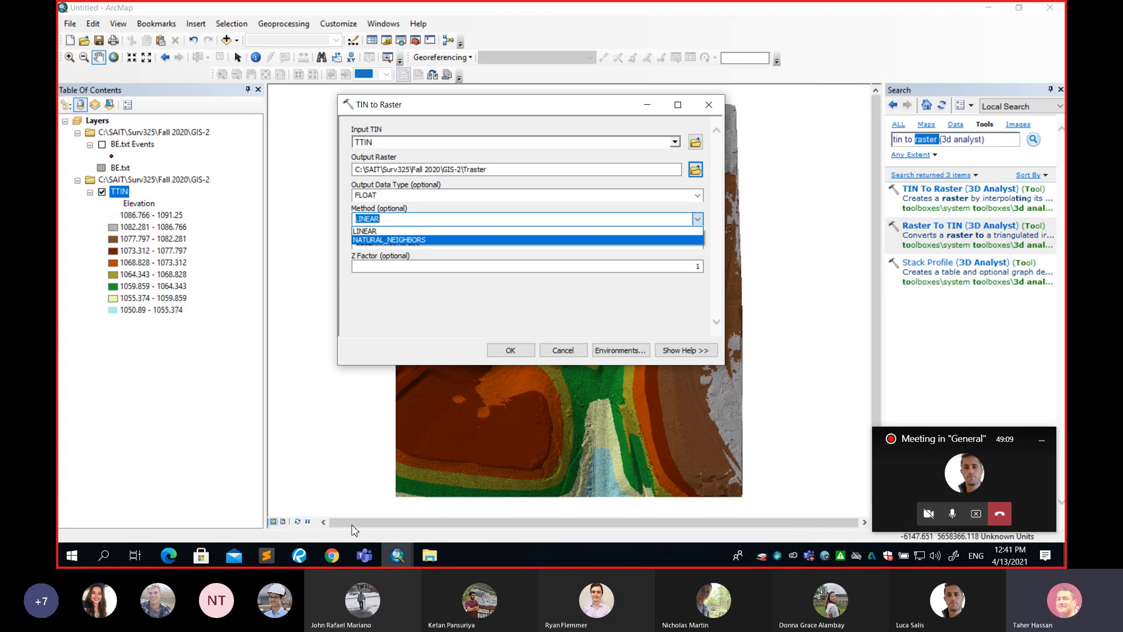
left_click(365, 556)
left_click(320, 491)
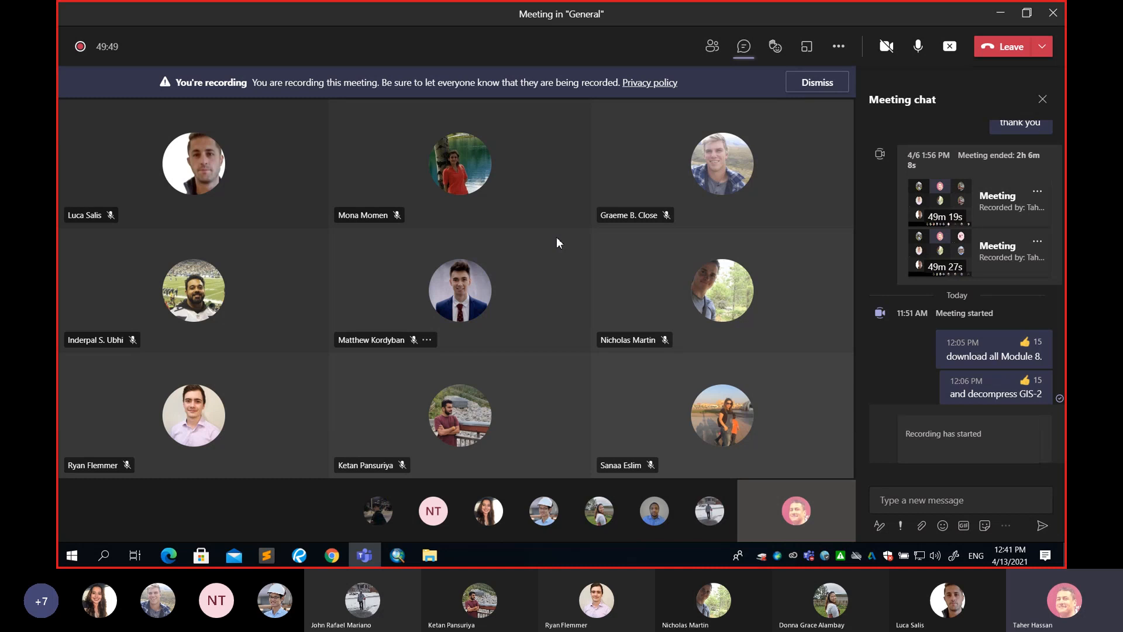
left_click(998, 14)
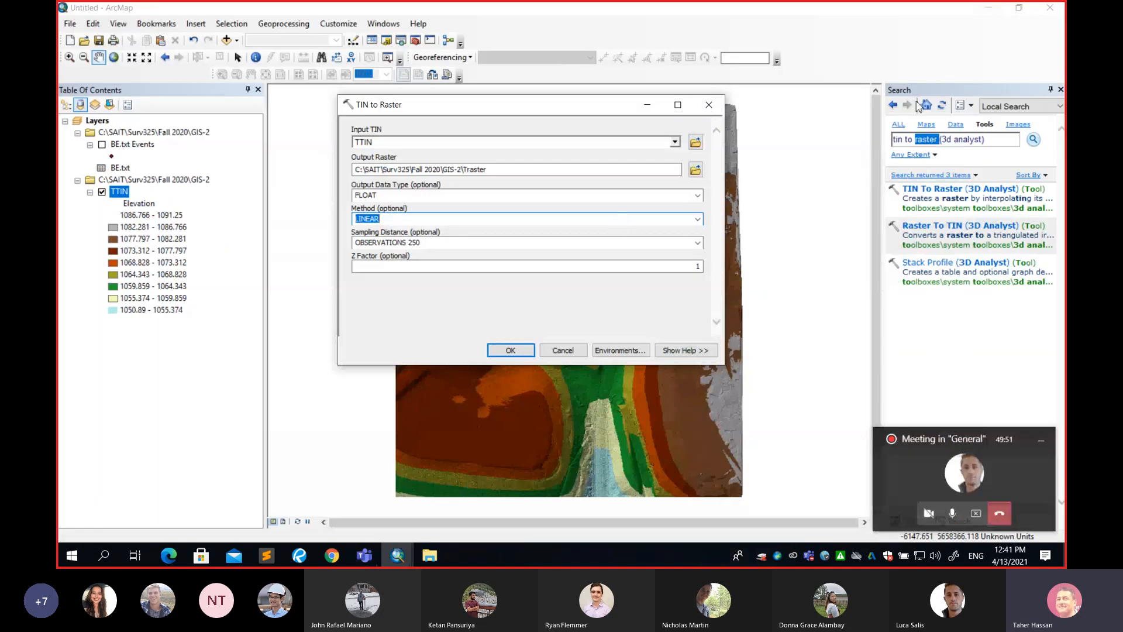
Choose the LINEAR method, run the TIN to Raster conversion, and minimize the floating meeting window
left_click(697, 218)
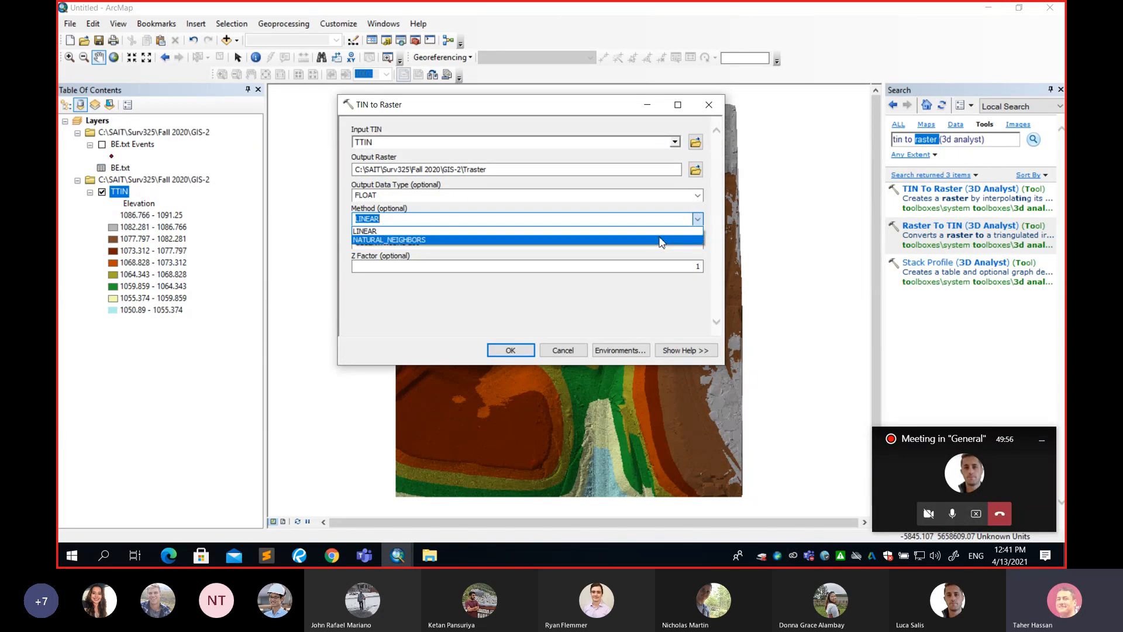
left_click(379, 232)
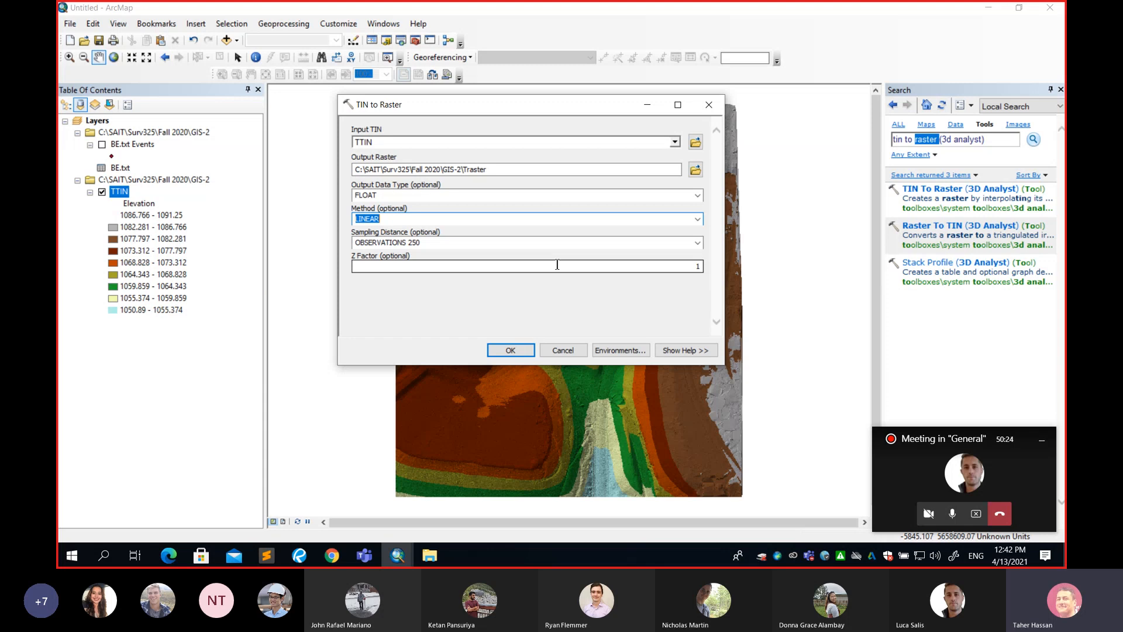
left_click(508, 351)
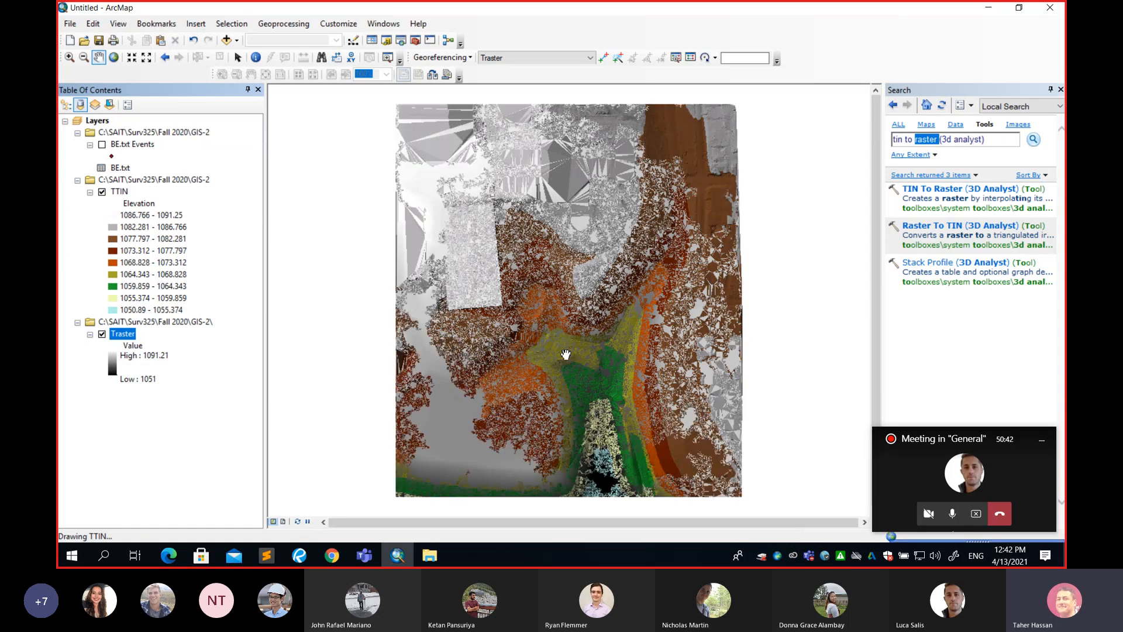
left_click(1042, 440)
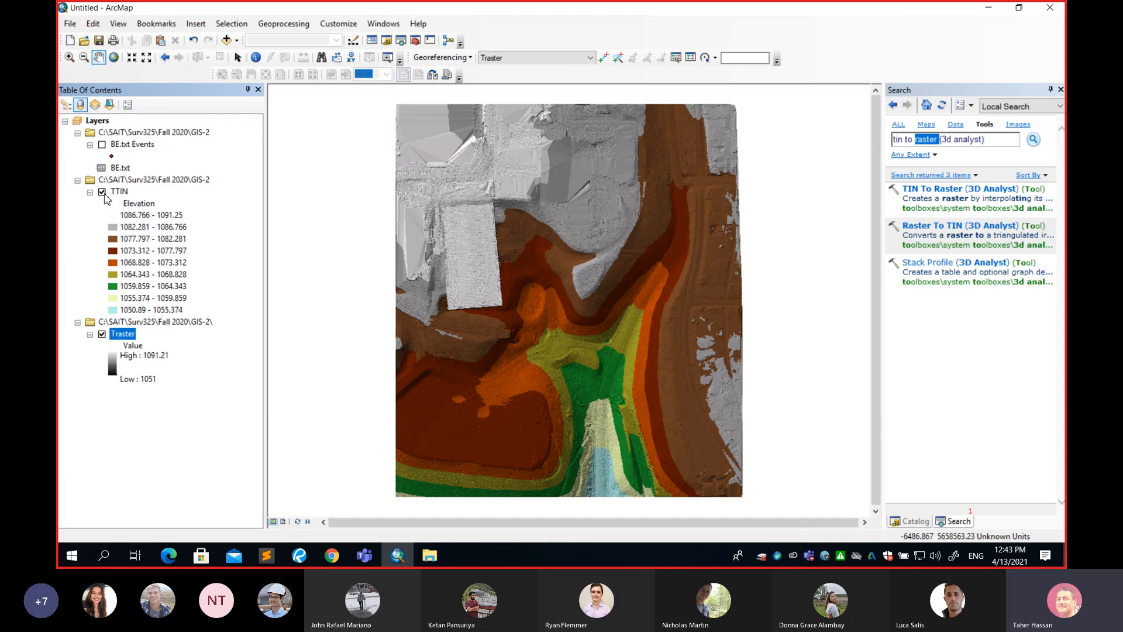
Hide the TTIN layer and examine the individual cells and the full extent of the Traster raster
left_click(102, 192)
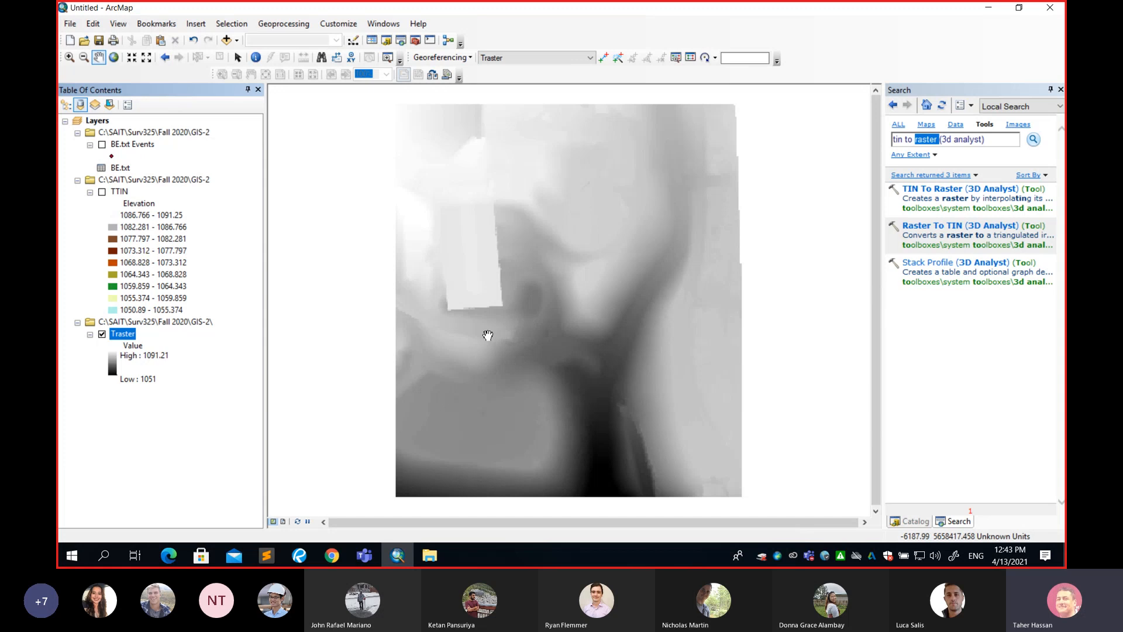
scroll(475, 321, "down", 2)
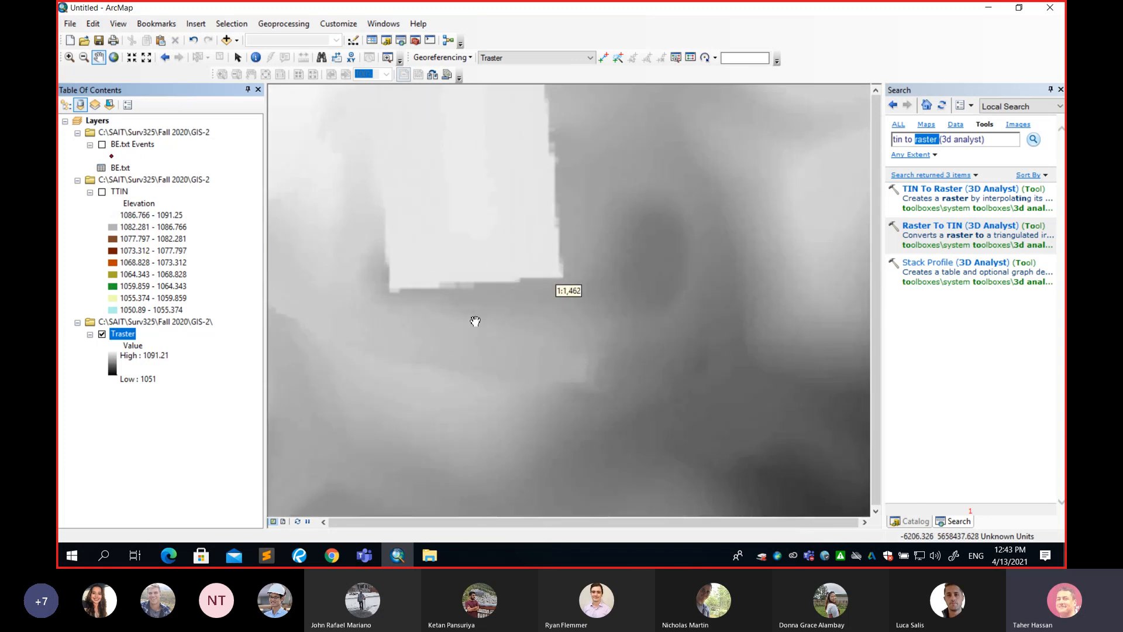
scroll(475, 321, "down", 2)
left_click_drag(729, 331, 522, 330)
scroll(553, 331, "down", 2)
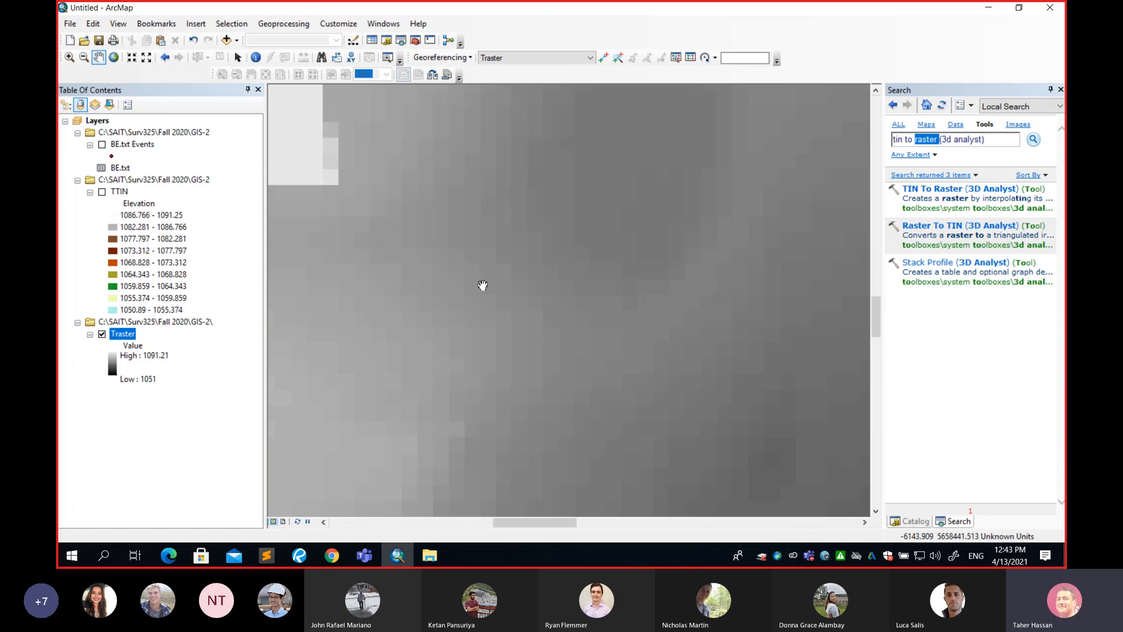
left_click_drag(497, 263, 527, 326)
scroll(527, 325, "down", 2)
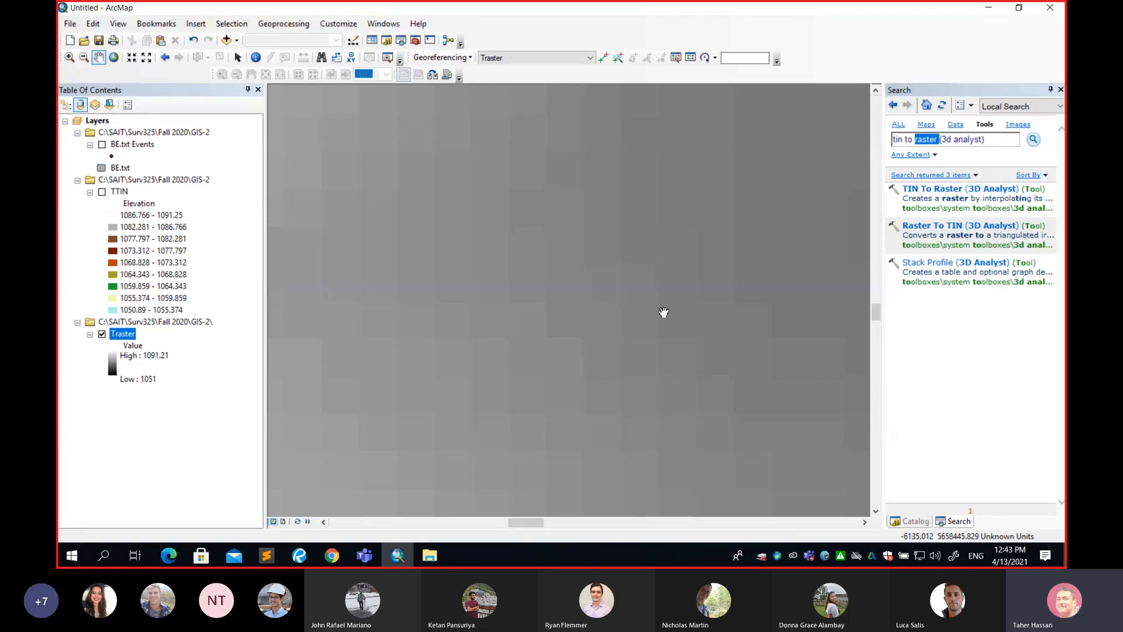
scroll(575, 303, "up", 3)
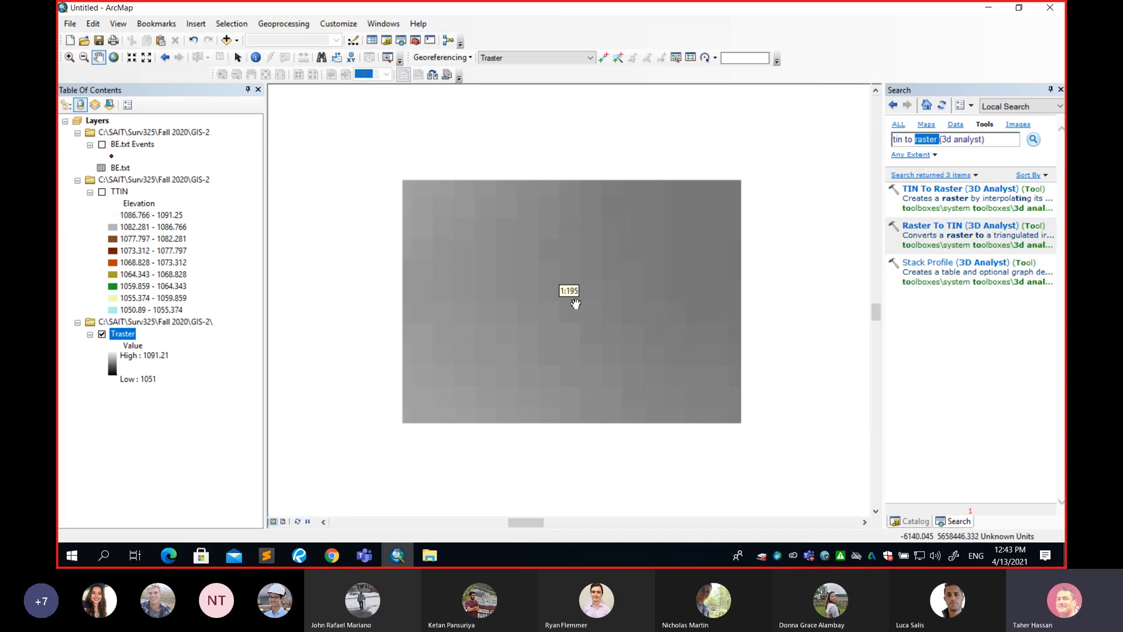
scroll(576, 303, "up", 5)
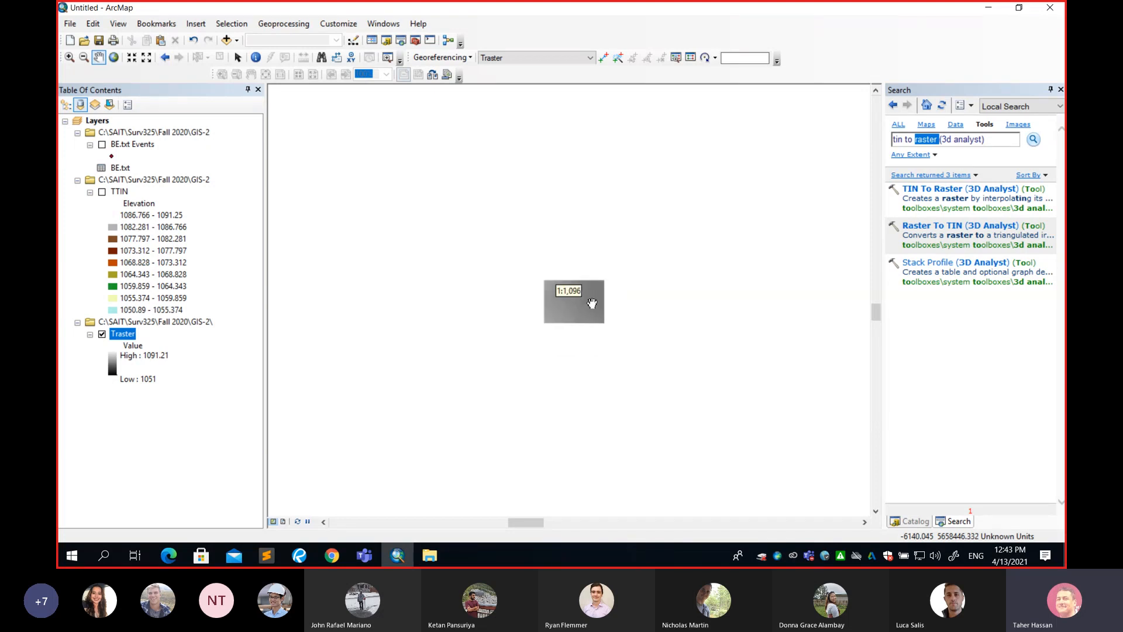
scroll(591, 304, "up", 3)
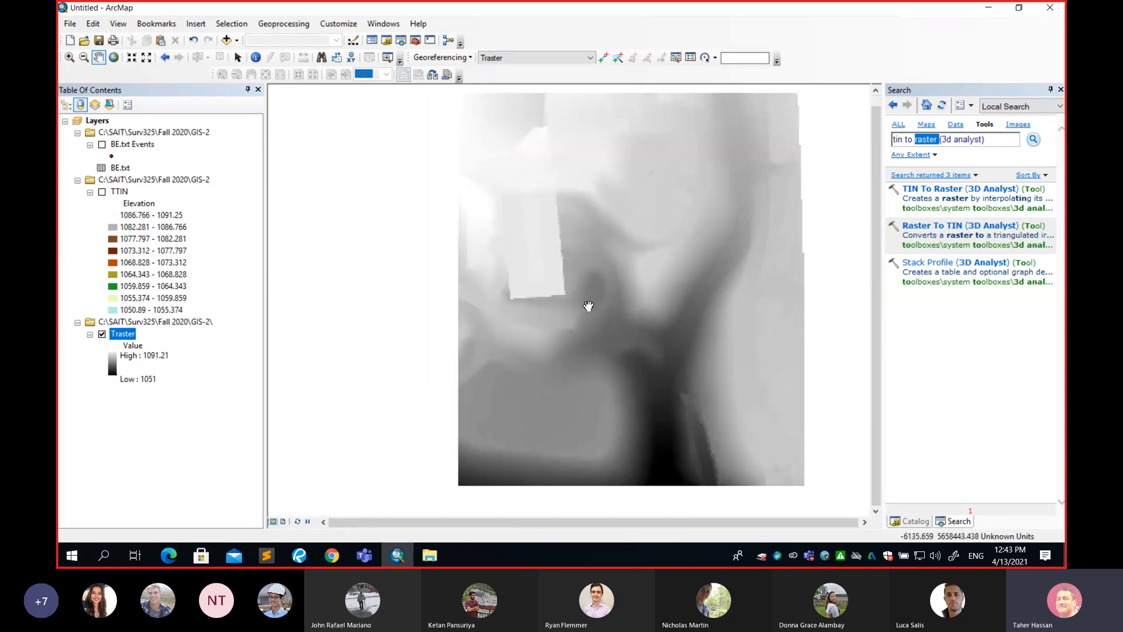
left_click_drag(623, 327, 558, 346)
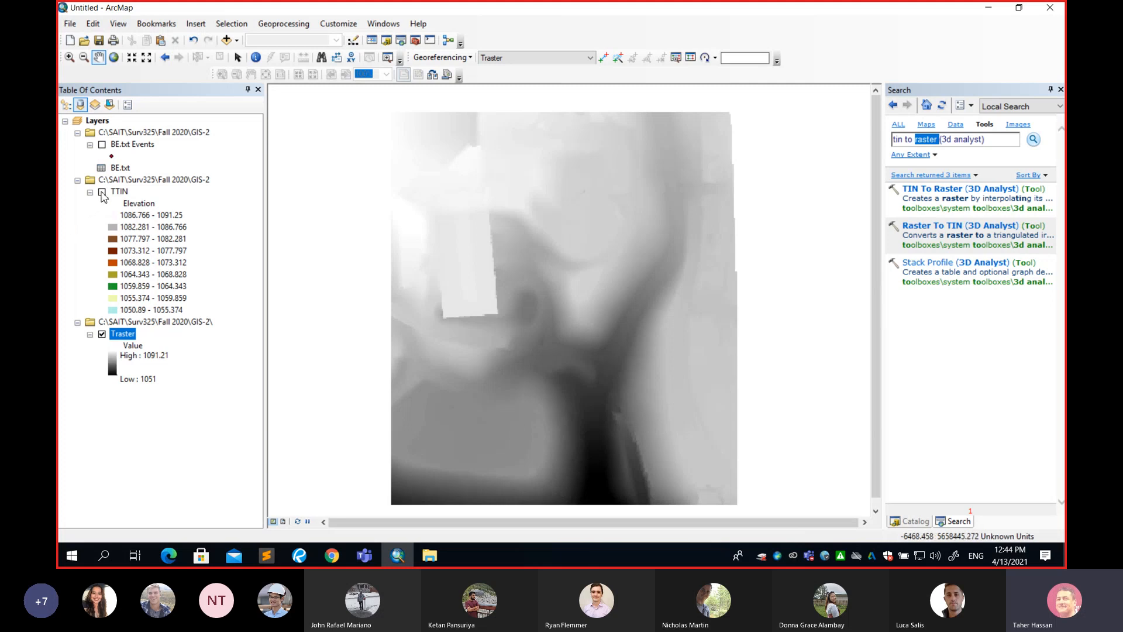
Turn the TTIN layer on and off again to compare its surface with the Traster raster
left_click(103, 193)
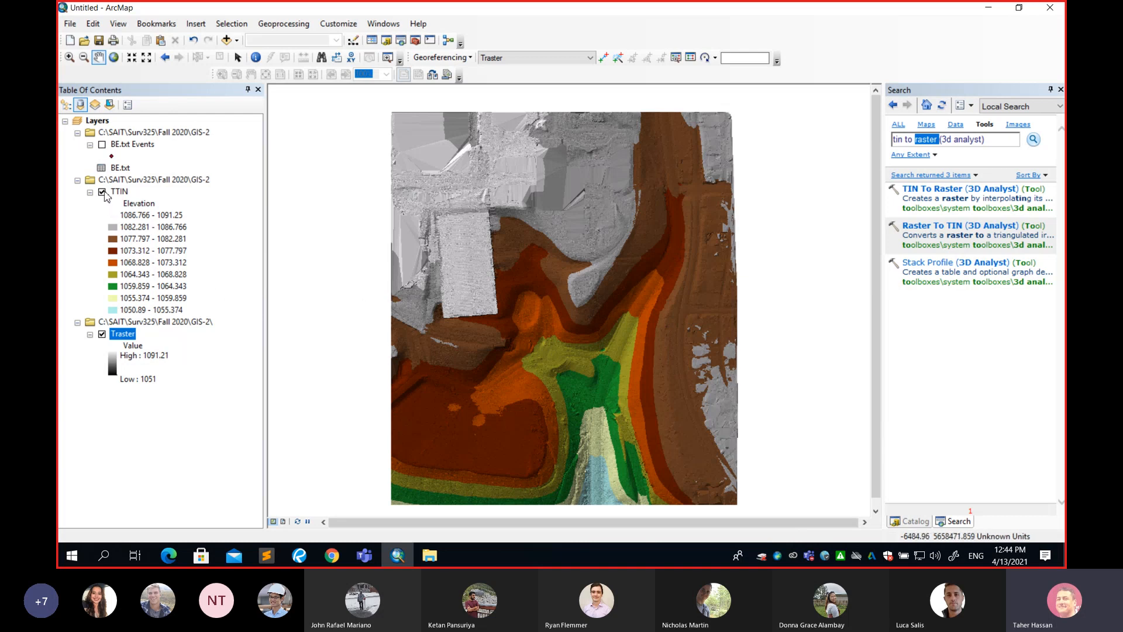
left_click(102, 192)
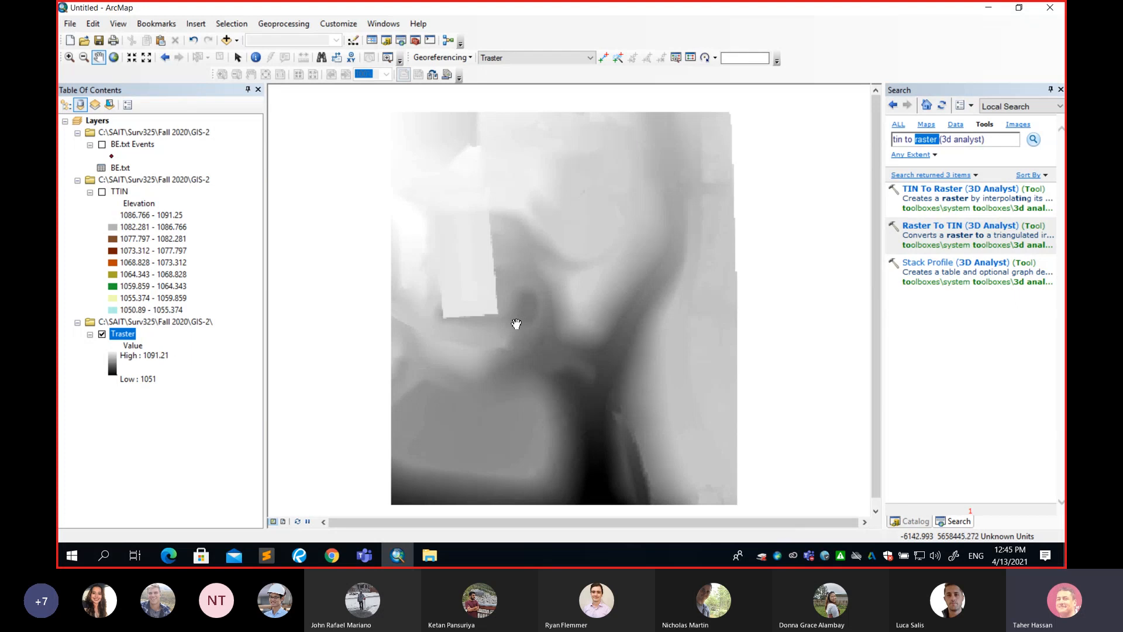
scroll(518, 320, "up", 2)
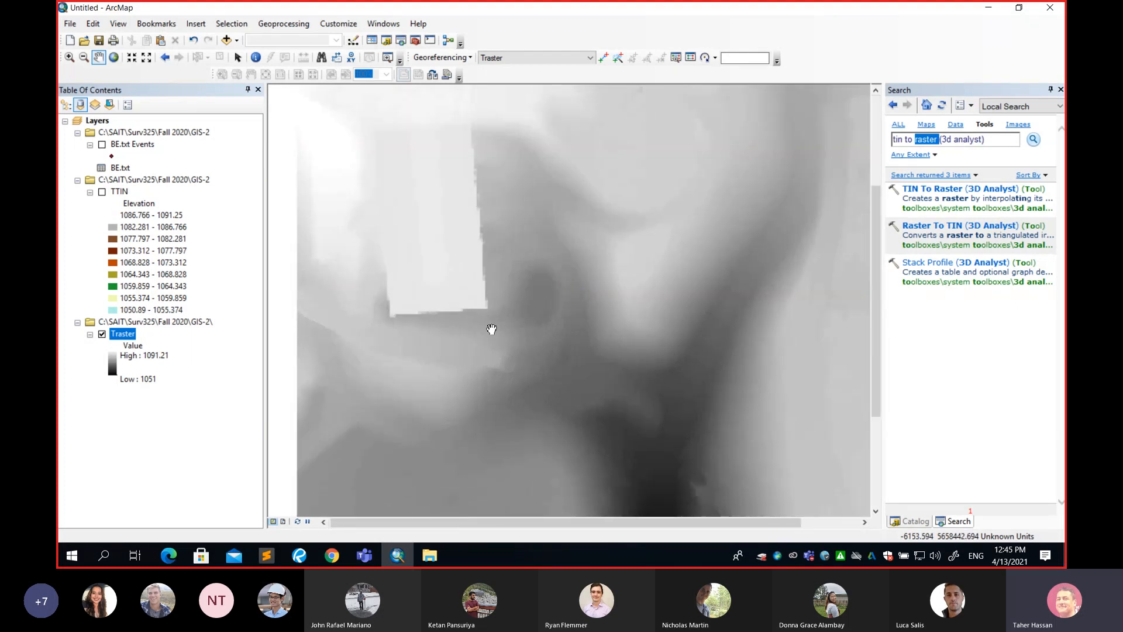
scroll(527, 331, "down", 2)
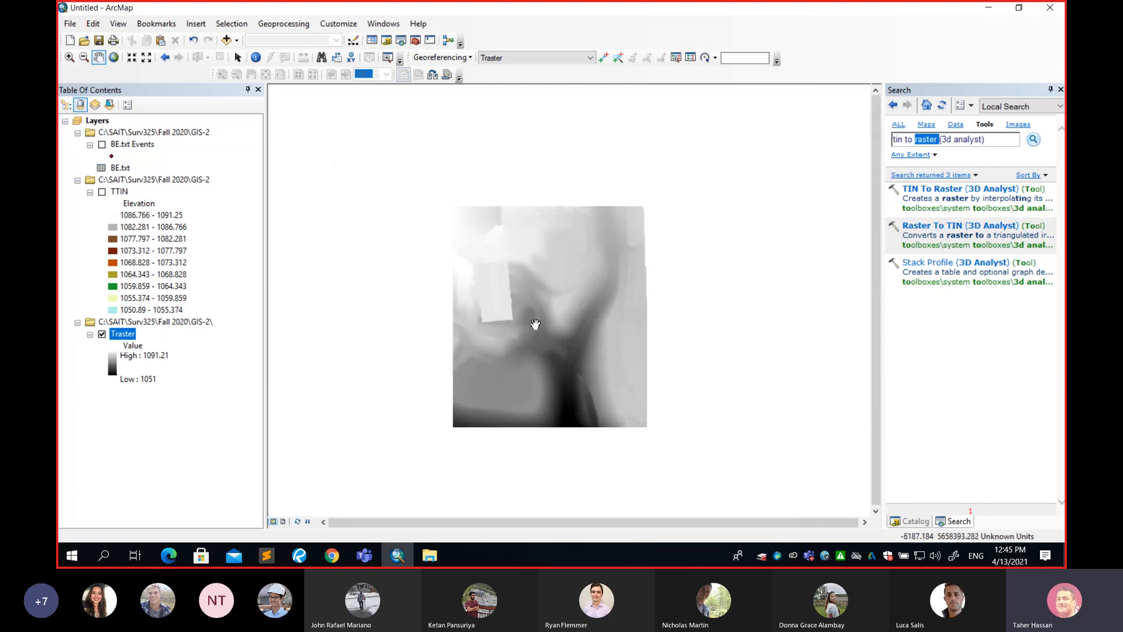
Examine the grey shading of the Traster raster up close and over its wider extent
left_click_drag(589, 310, 569, 345)
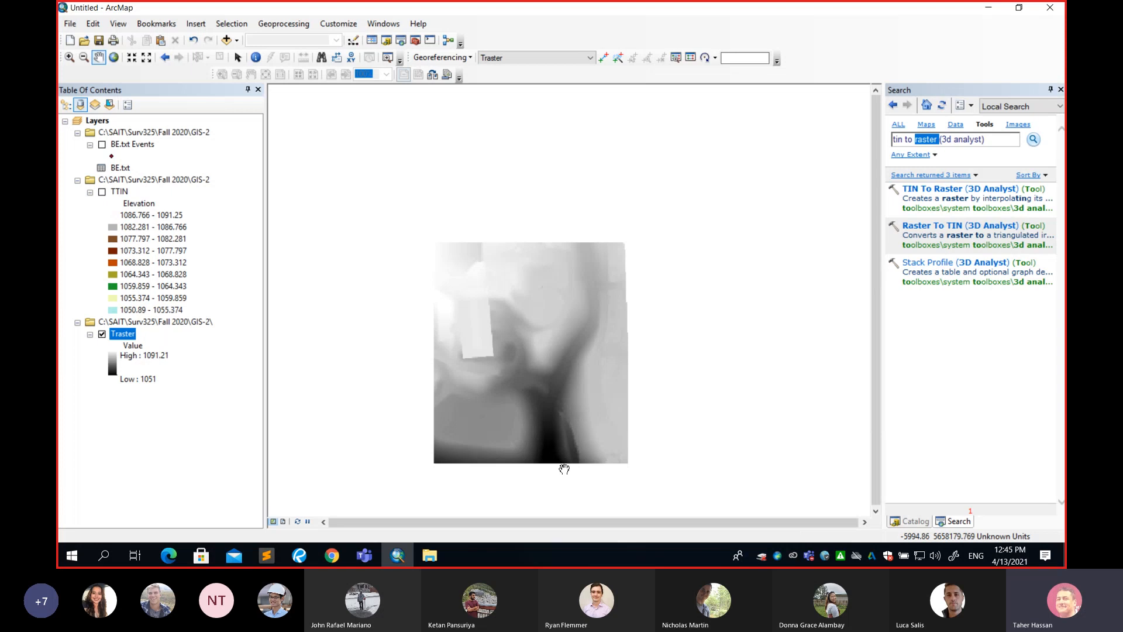
scroll(529, 345, "up", 3)
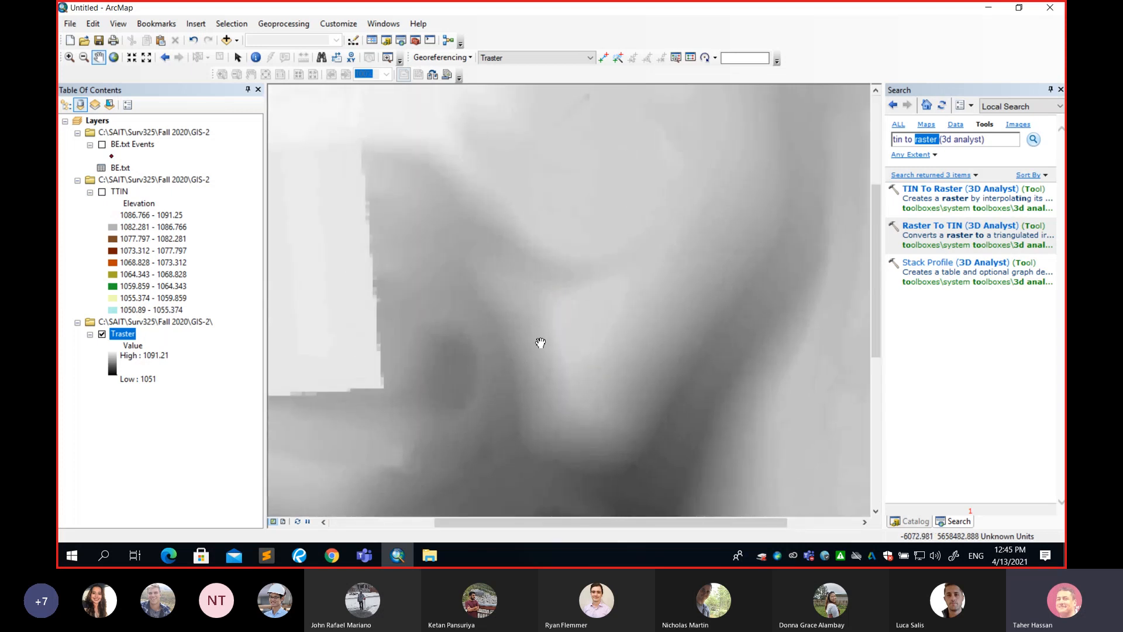
scroll(542, 343, "down", 1)
scroll(540, 342, "up", 1)
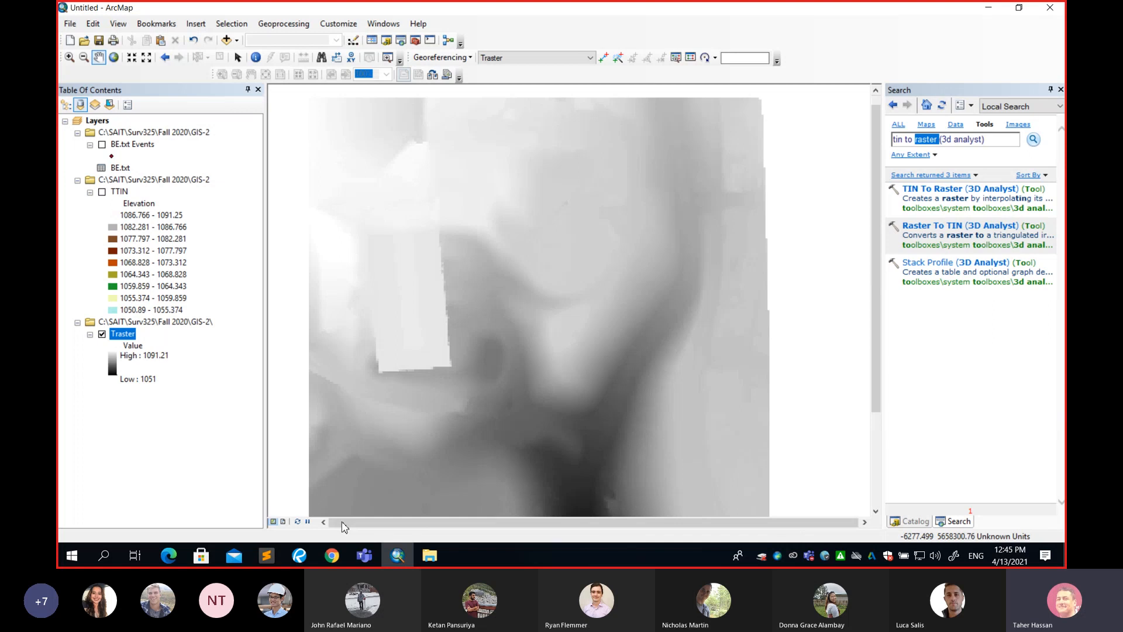
Switch to the Module 8 course page in Chrome and open the Vector and Raster document at its comparison table
left_click(331, 556)
scroll(601, 379, "up", 2)
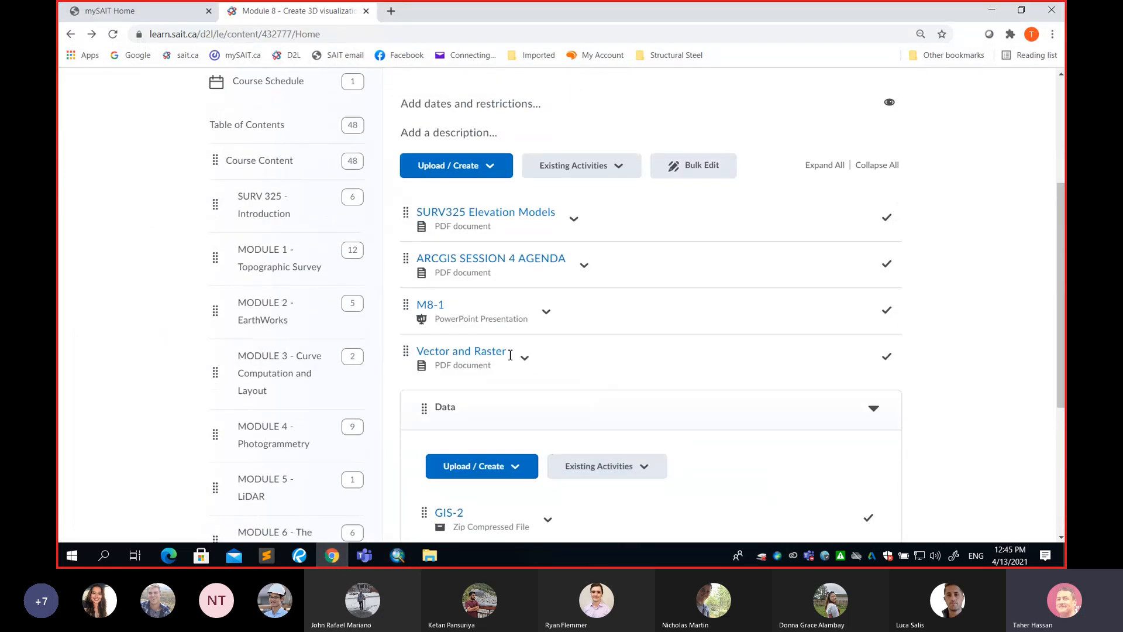
left_click(461, 357)
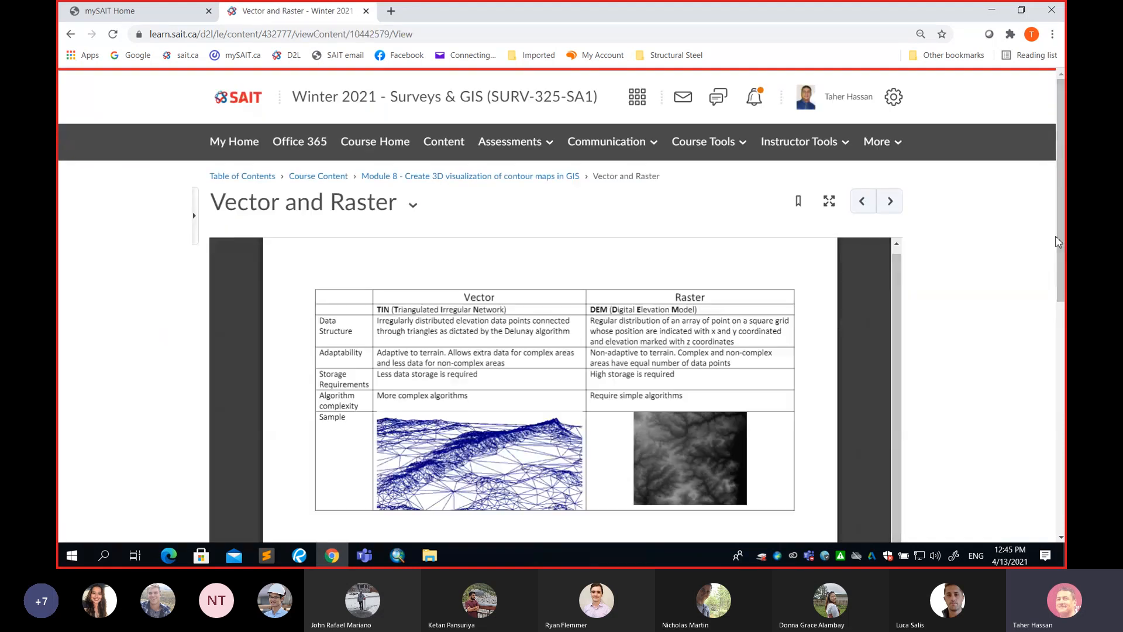
scroll(1065, 240, "down", 1)
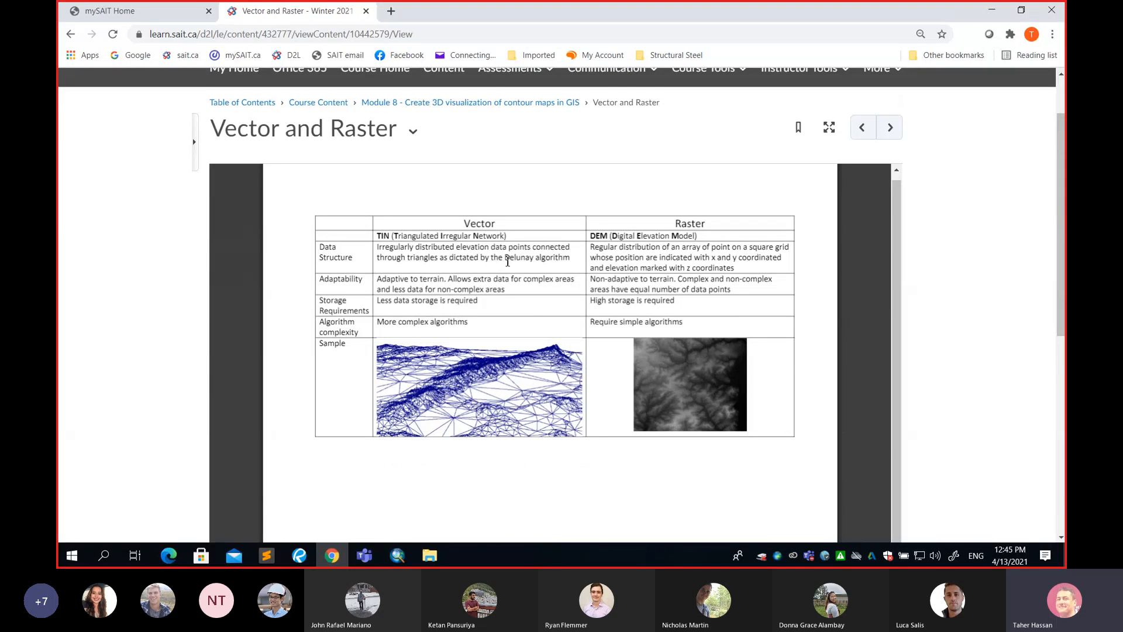
Highlight the Vector and Raster column headings in the comparison table
left_click_drag(464, 223, 497, 225)
double_click(499, 230)
left_click(674, 224)
left_click_drag(681, 220, 712, 221)
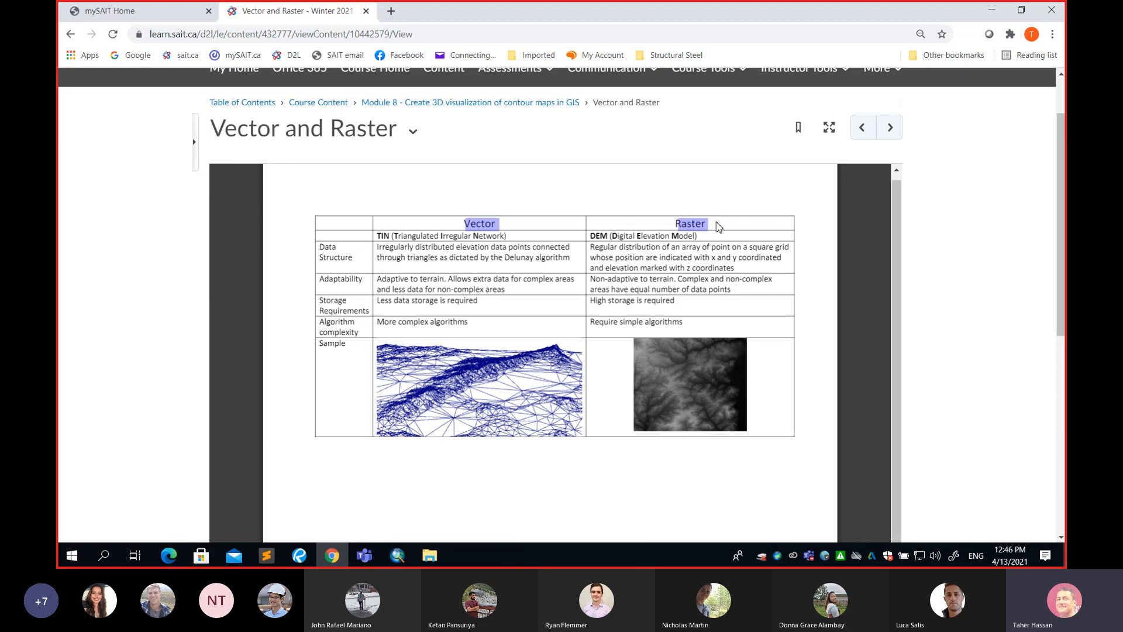
View the Vector and Raster document in a maximized full-screen window and close that window again
left_click(829, 127)
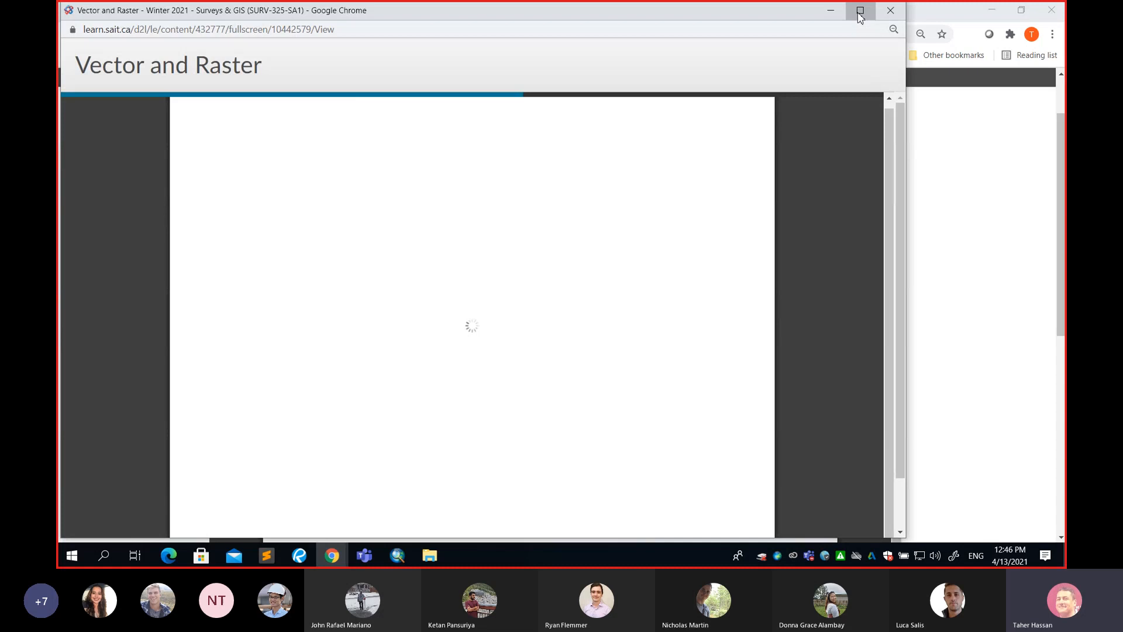
left_click(860, 10)
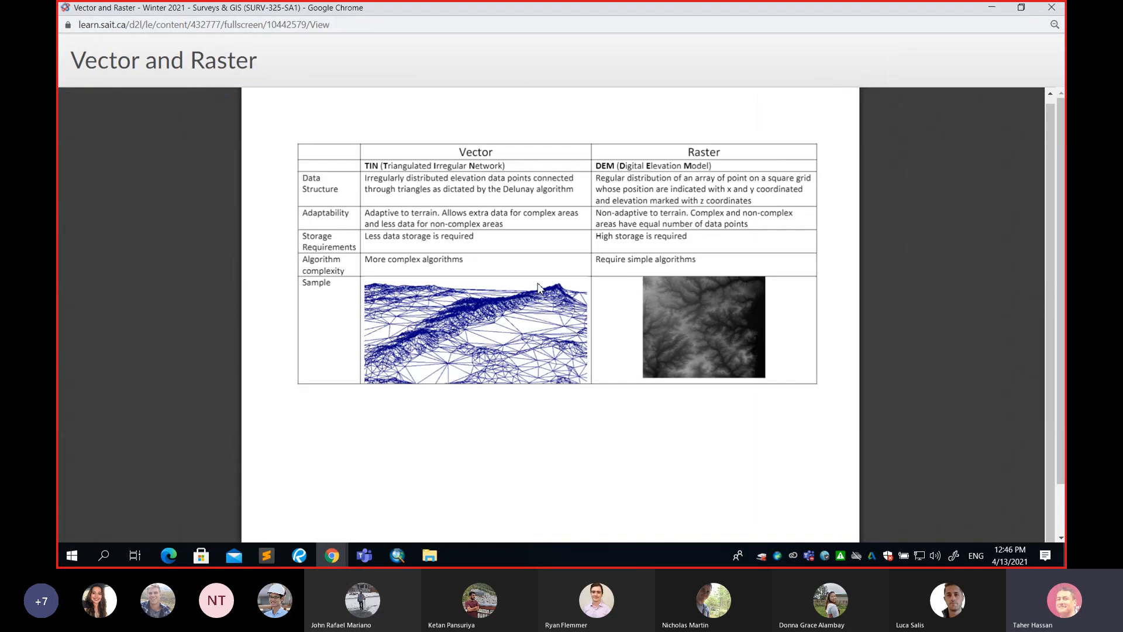
scroll(535, 288, "up", 2)
scroll(535, 287, "down", 2)
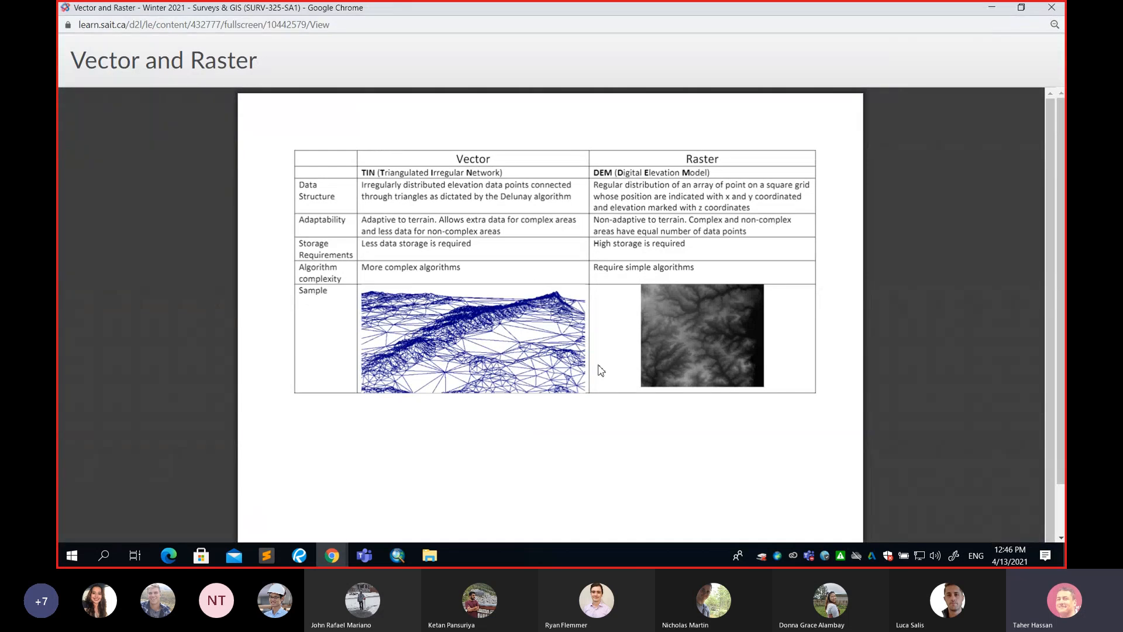
left_click(1059, 9)
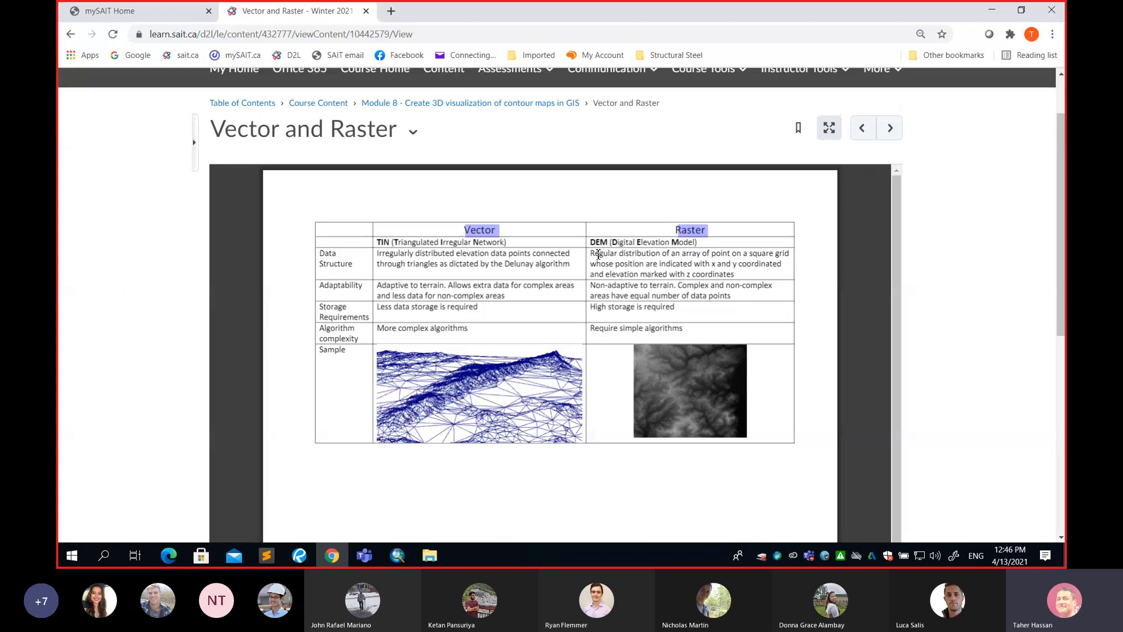
Download the Vector and Raster PDF from the Module 8 page and check it briefly in the browser
left_click(71, 34)
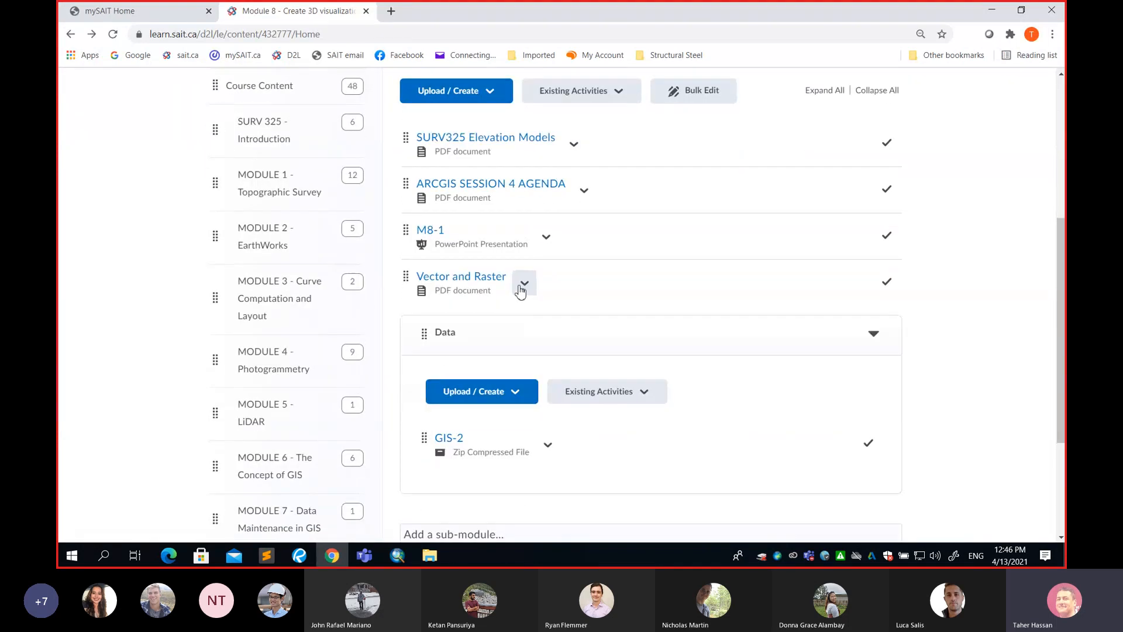
left_click(521, 290)
left_click(584, 448)
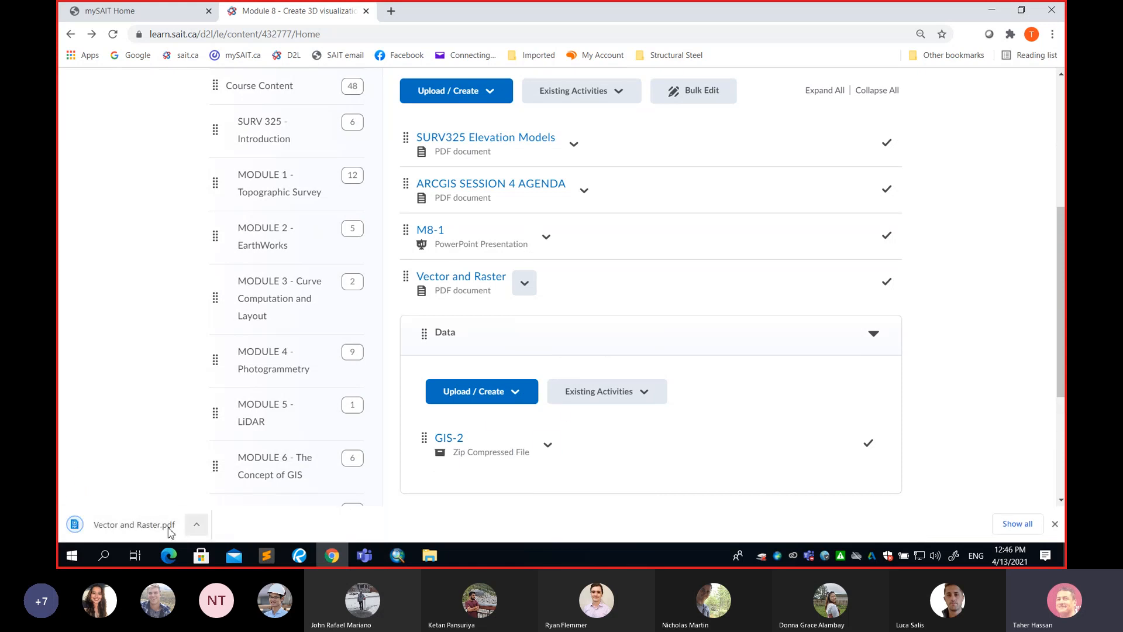
left_click(168, 531)
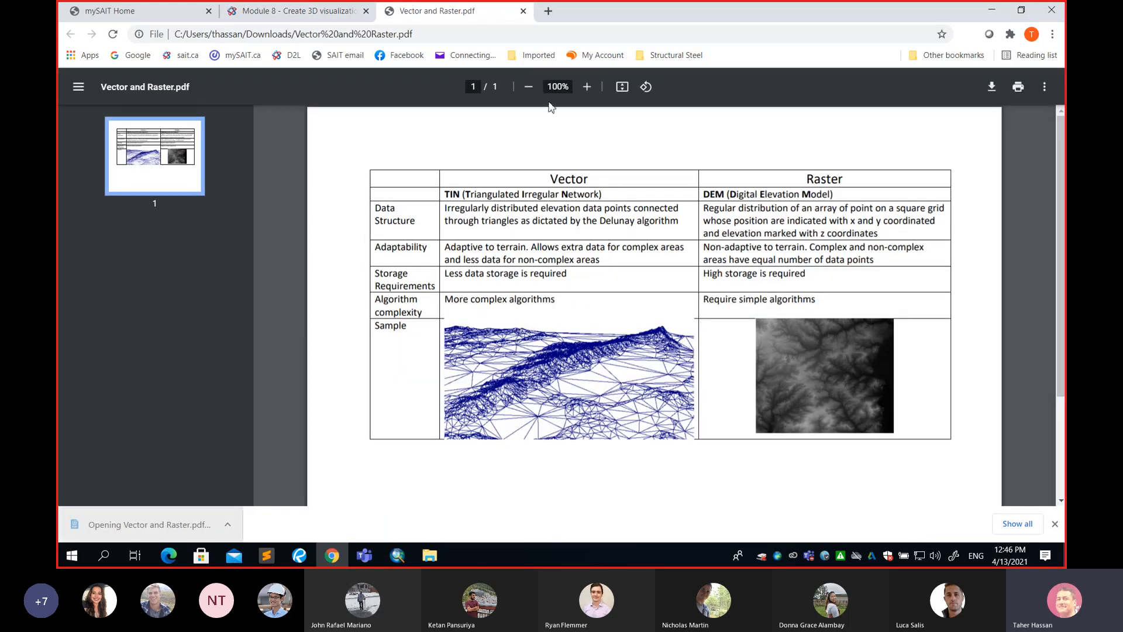
left_click(523, 11)
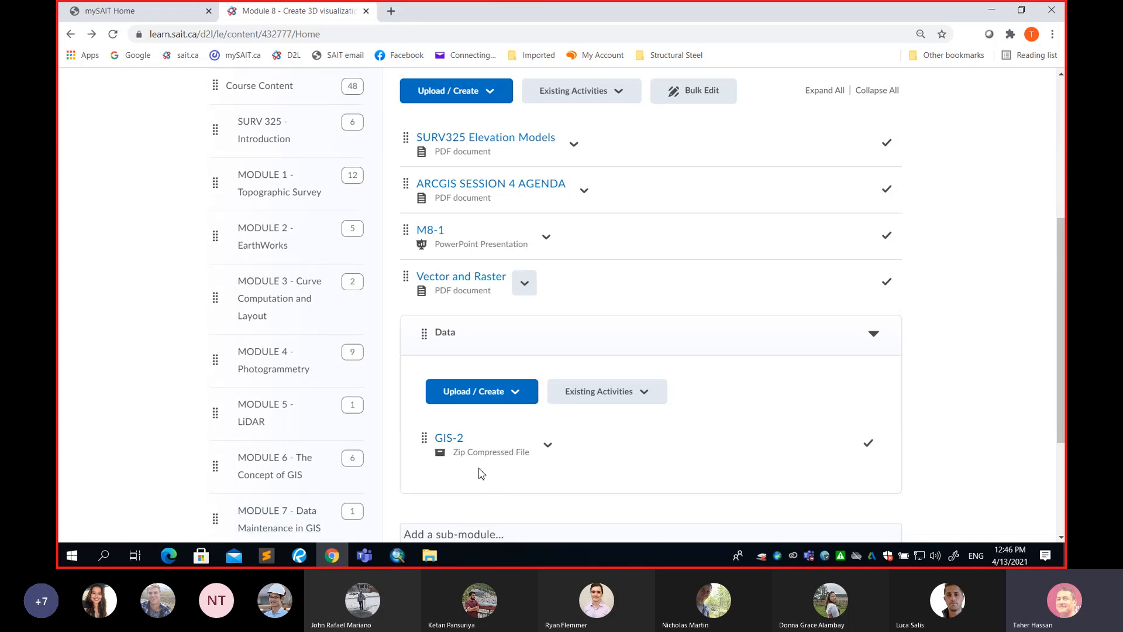
Locate the downloaded Vector and Raster.pdf in its folder and open it in Revu with the comparison table enlarged
key("ctrl+j")
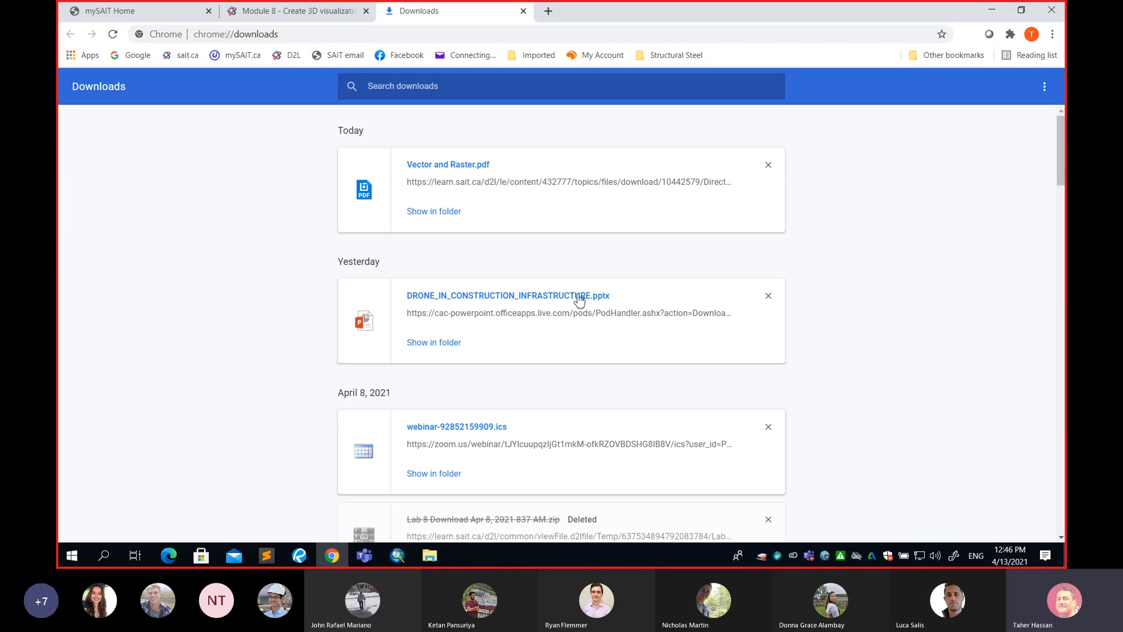
left_click(446, 212)
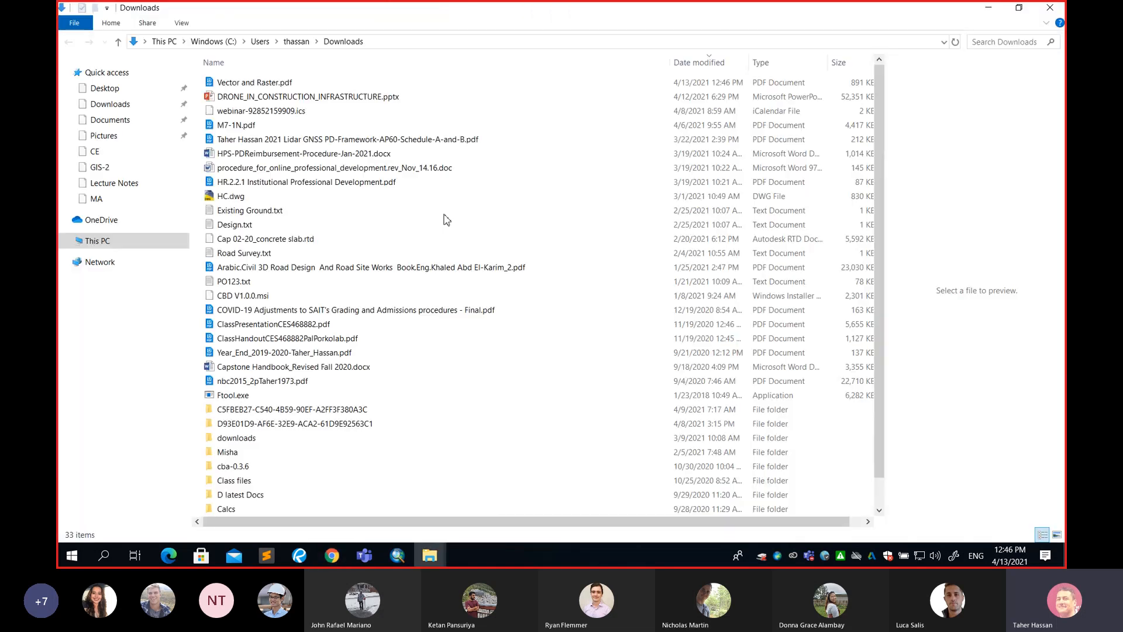
double_click(248, 86)
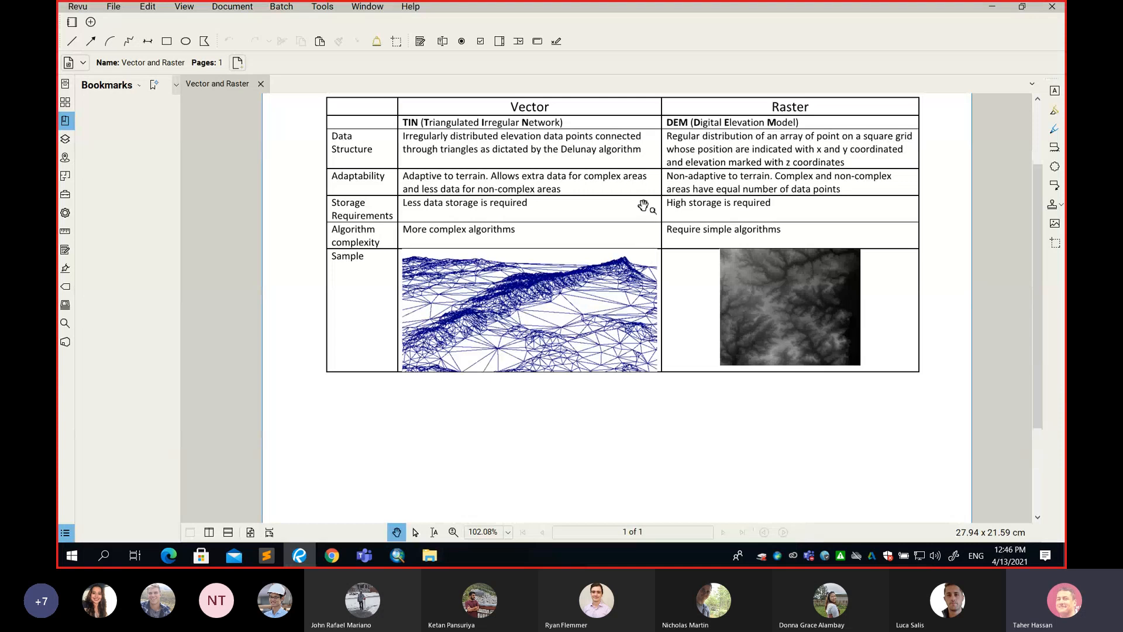
scroll(641, 193, "up", 2)
scroll(636, 179, "up", 1)
scroll(632, 234, "down", 1)
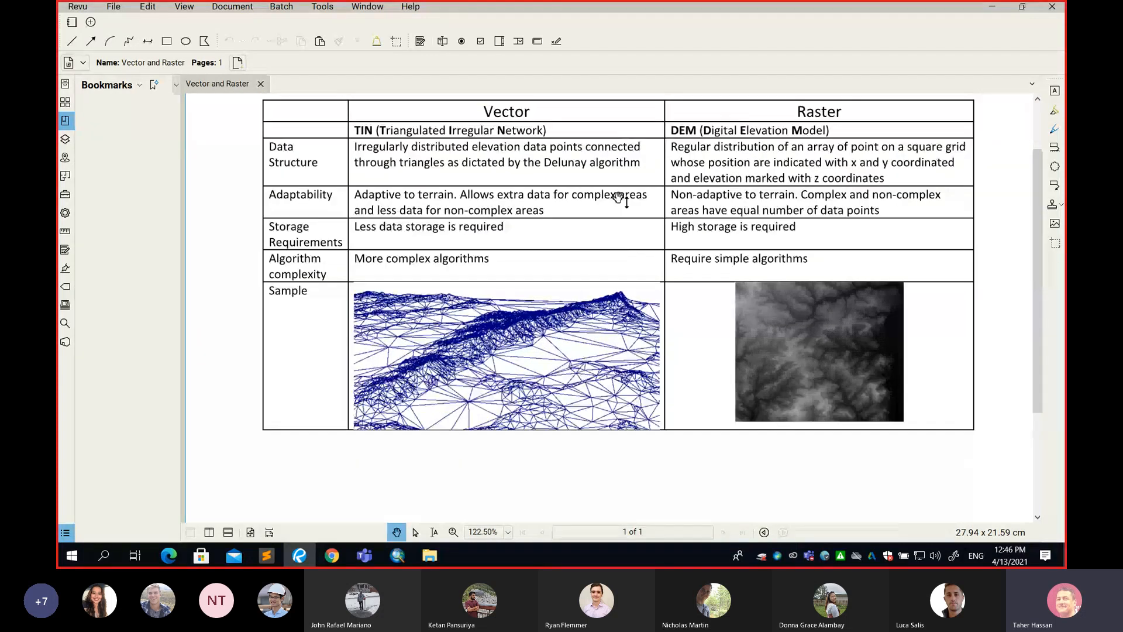
scroll(534, 298, "down", 1)
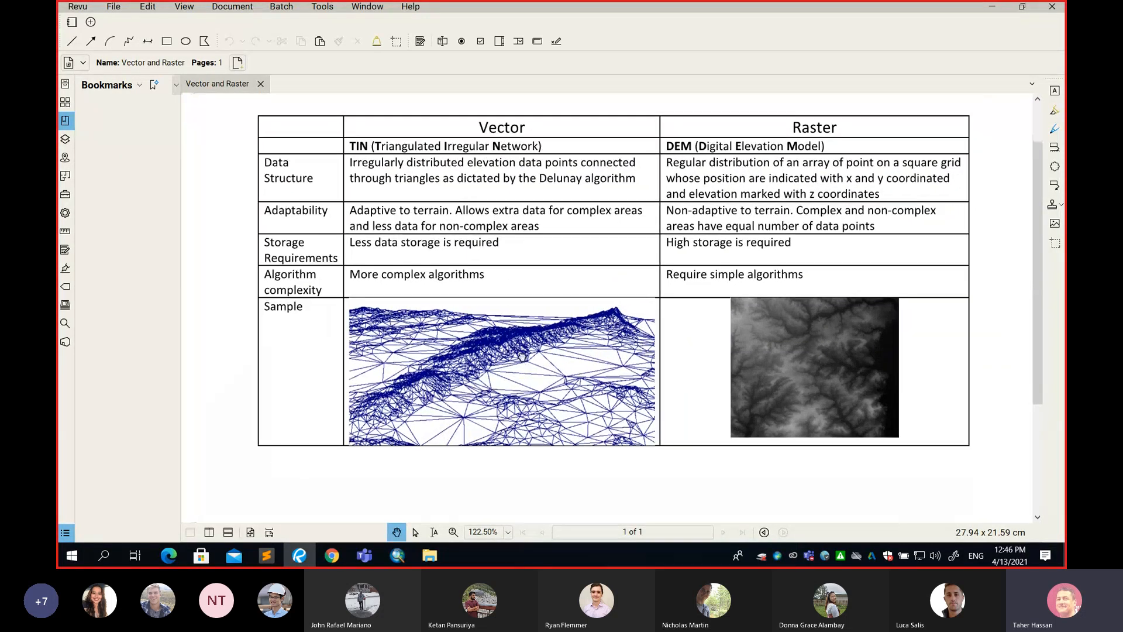
Draw a red arrow from the blank area below the table up to the lower edge of the TIN sample image
key("a")
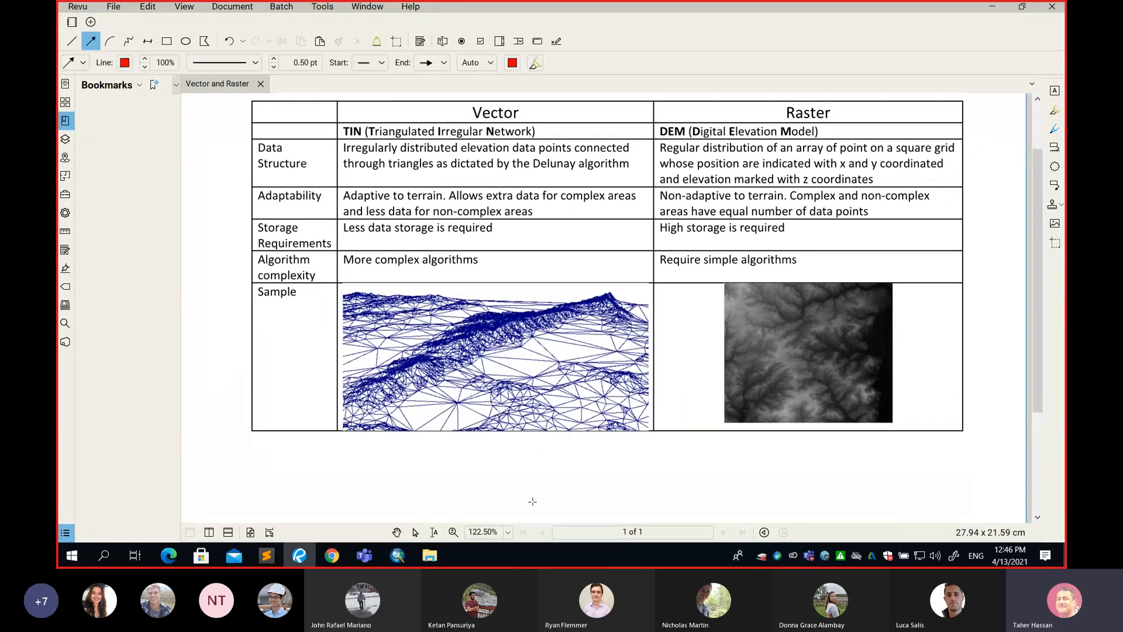
left_click(480, 434)
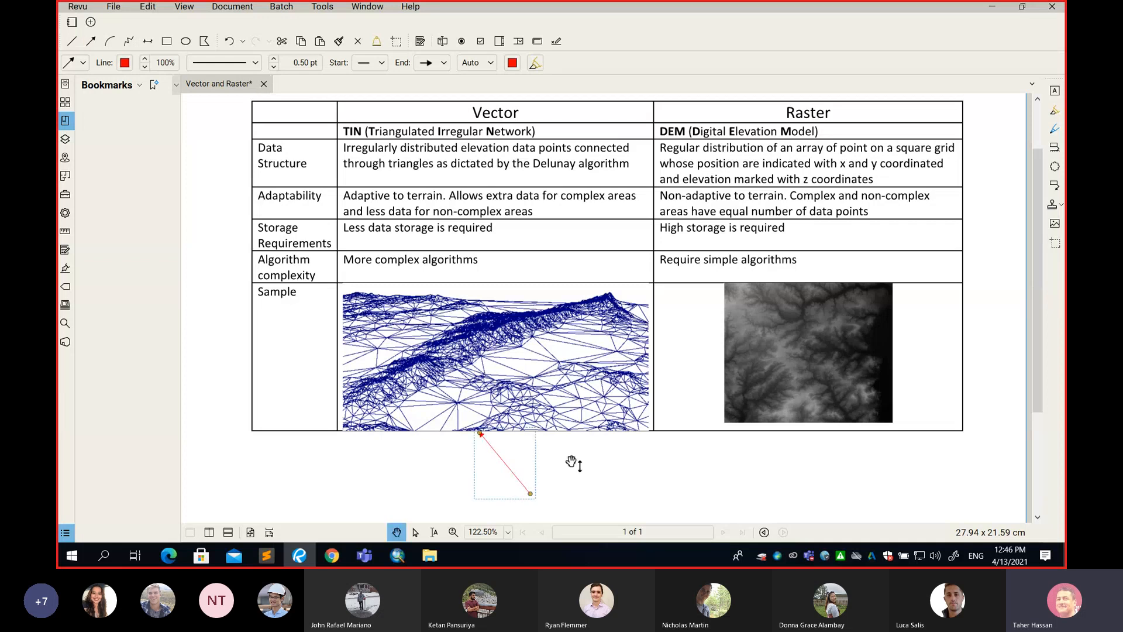